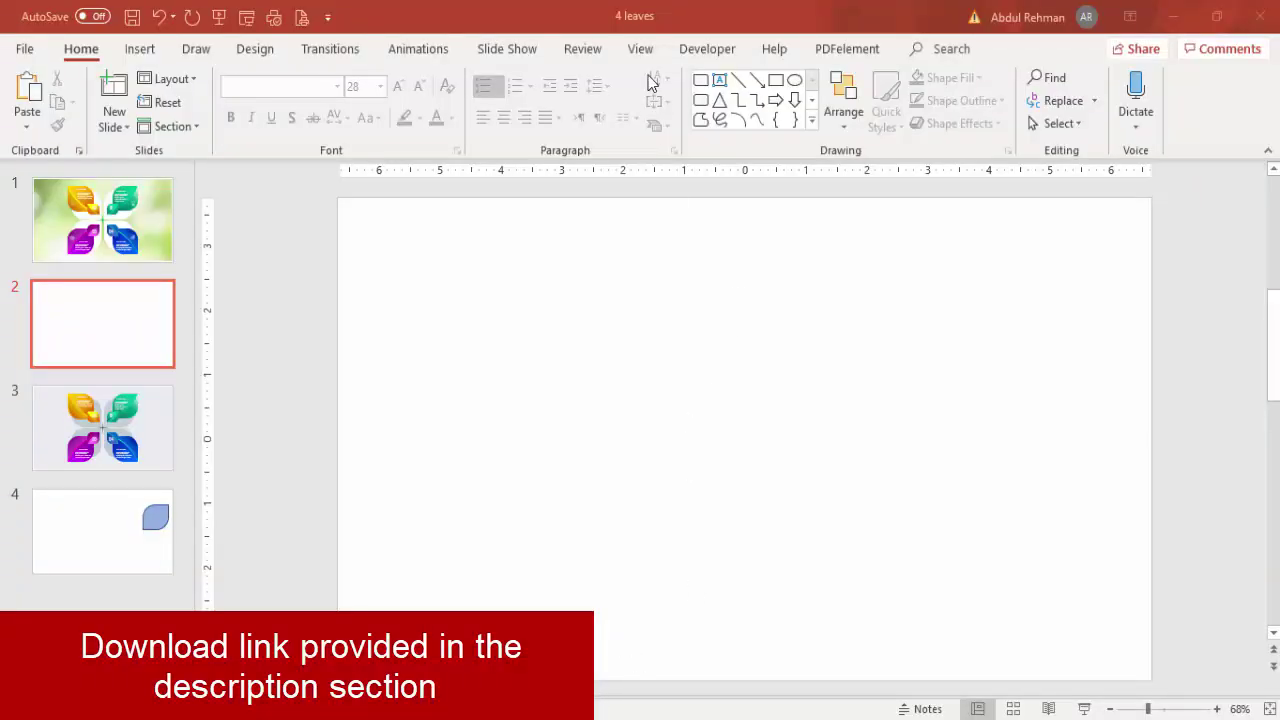
- Show the centre guides and draw a Diagonal Corners Rounded rectangle in the upper-right quarter
click(648, 52)
click(381, 123)
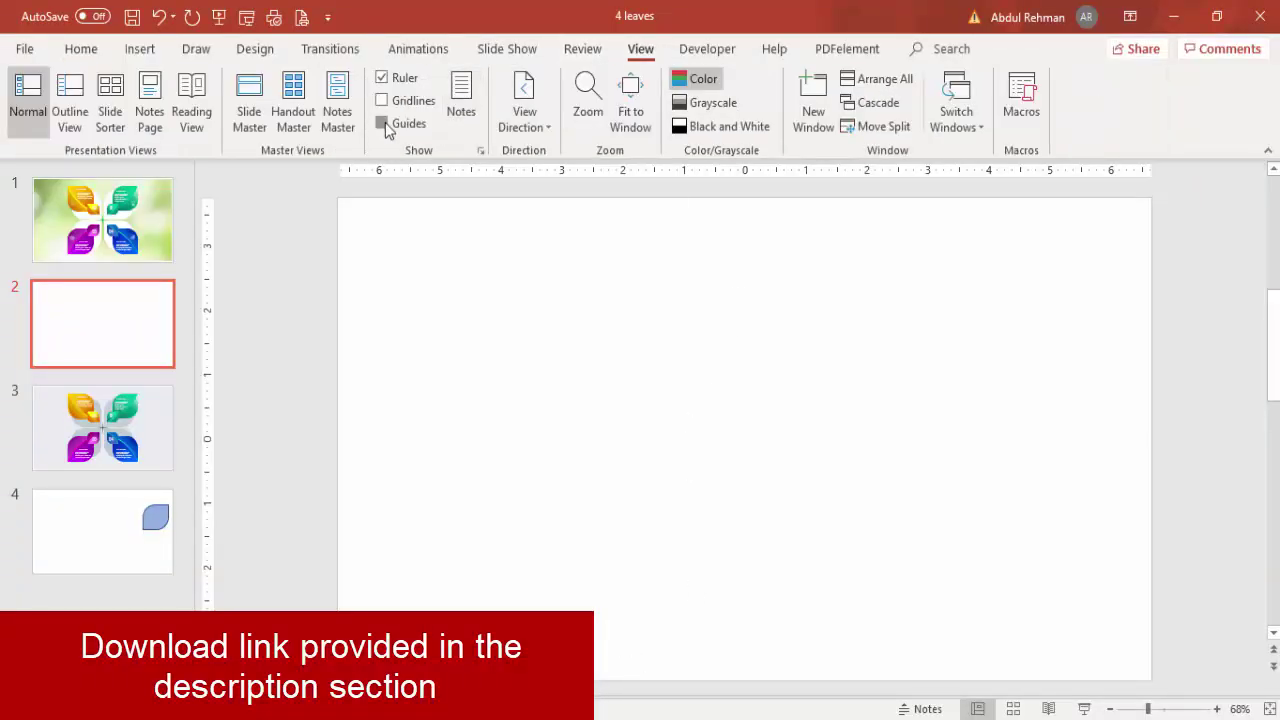
click(140, 48)
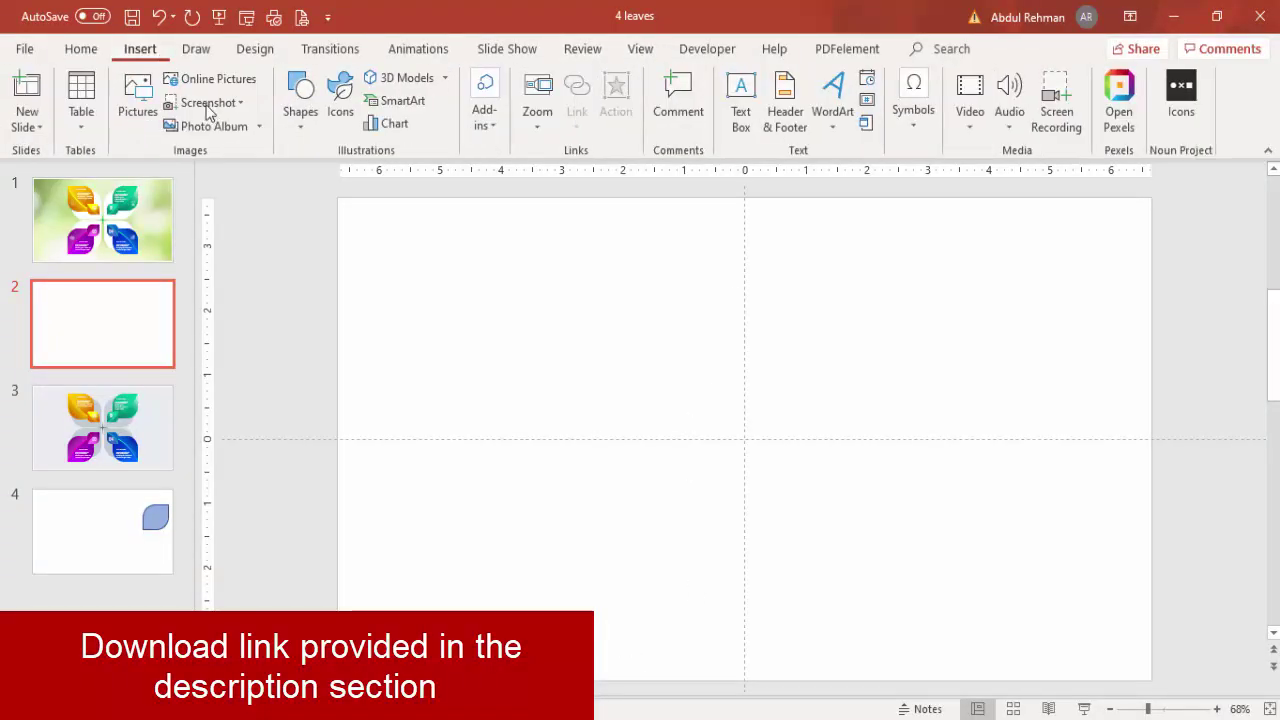
click(300, 128)
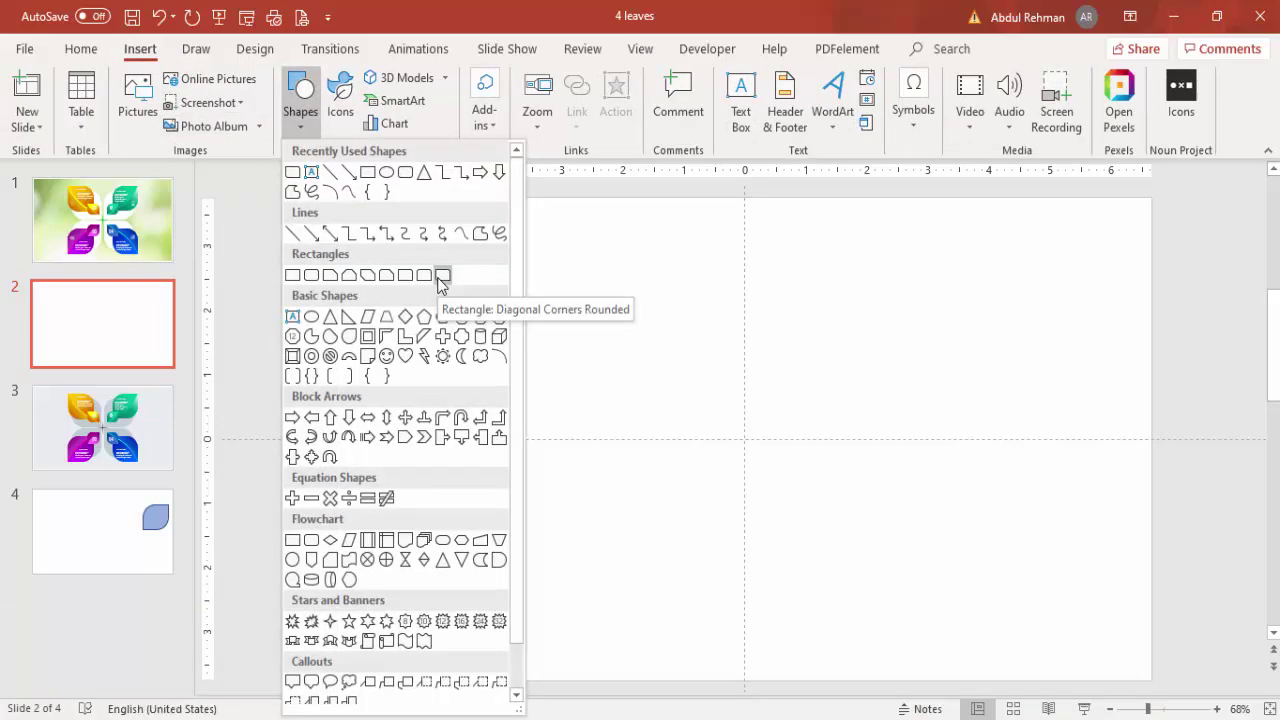
click(442, 276)
drag(801, 289, 1000, 430)
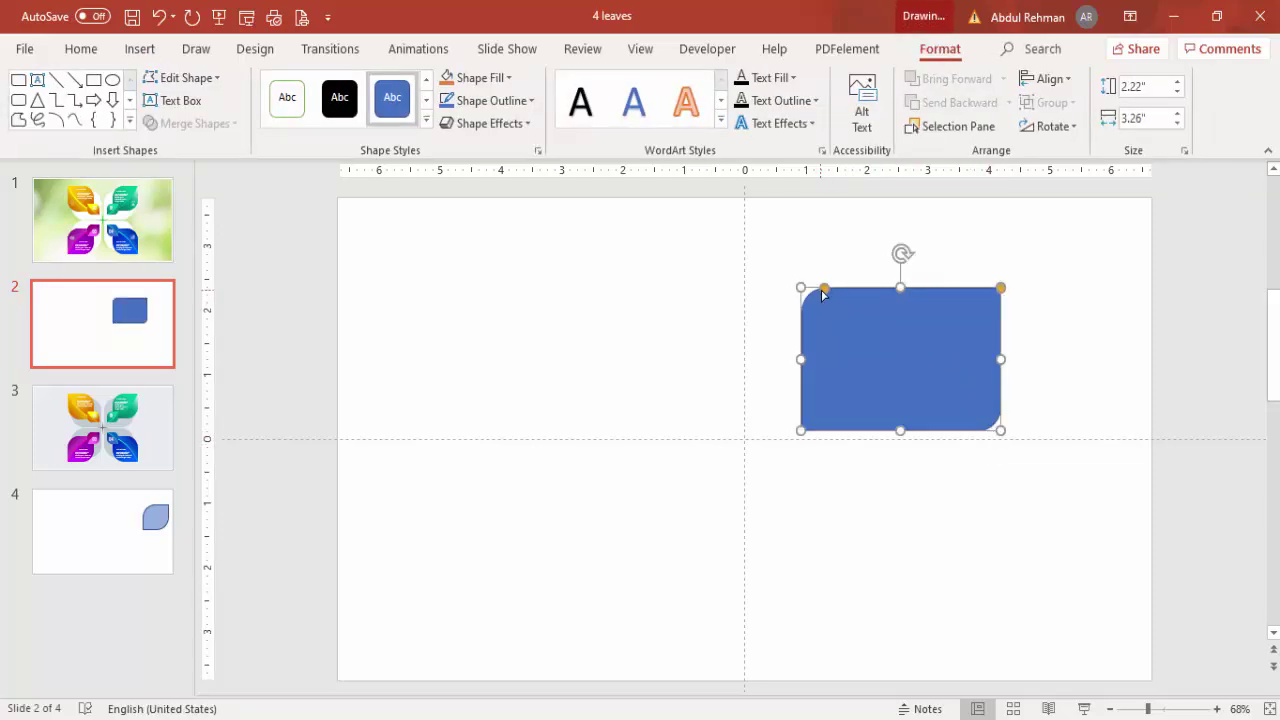
- Round the corners into a leaf, resize it to about 2.42" by 3.49", and position it near centre
drag(824, 289, 915, 297)
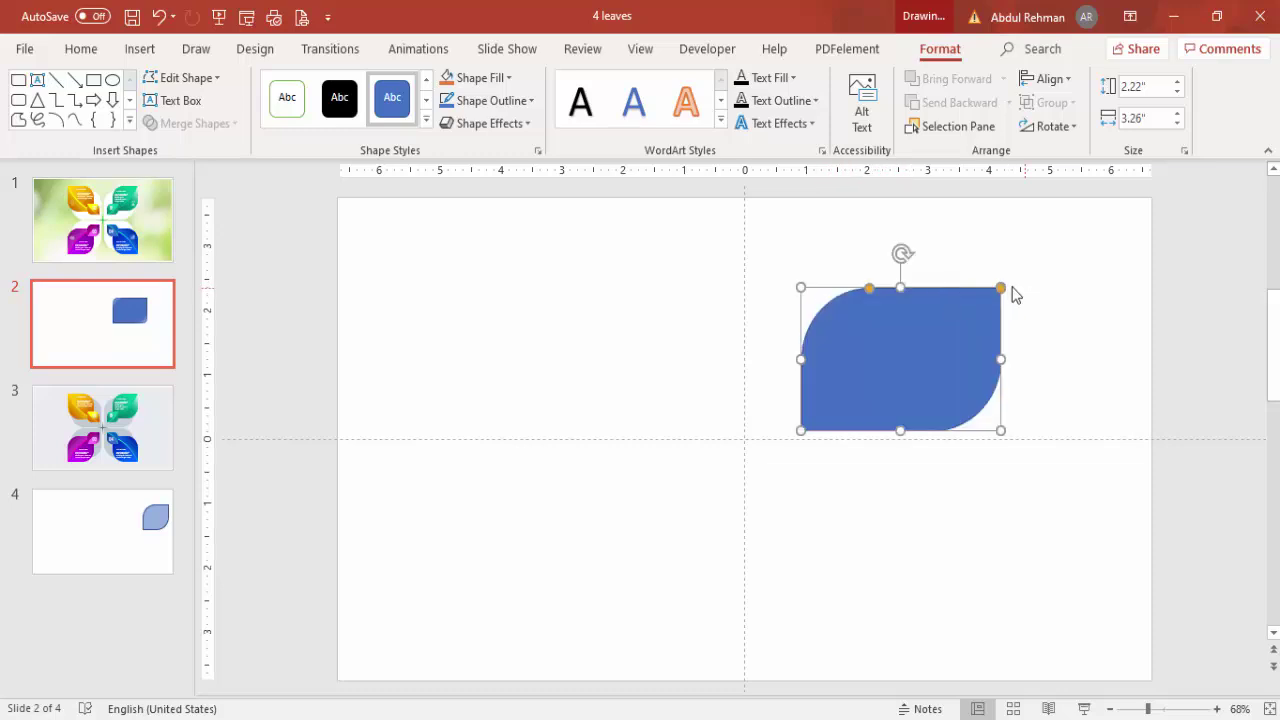
drag(1001, 360, 1015, 360)
drag(909, 288, 906, 276)
drag(943, 320, 900, 312)
- Remove the leaf's outline and fill it light grey (White, Background 1, Darker 25%)
click(492, 100)
click(490, 314)
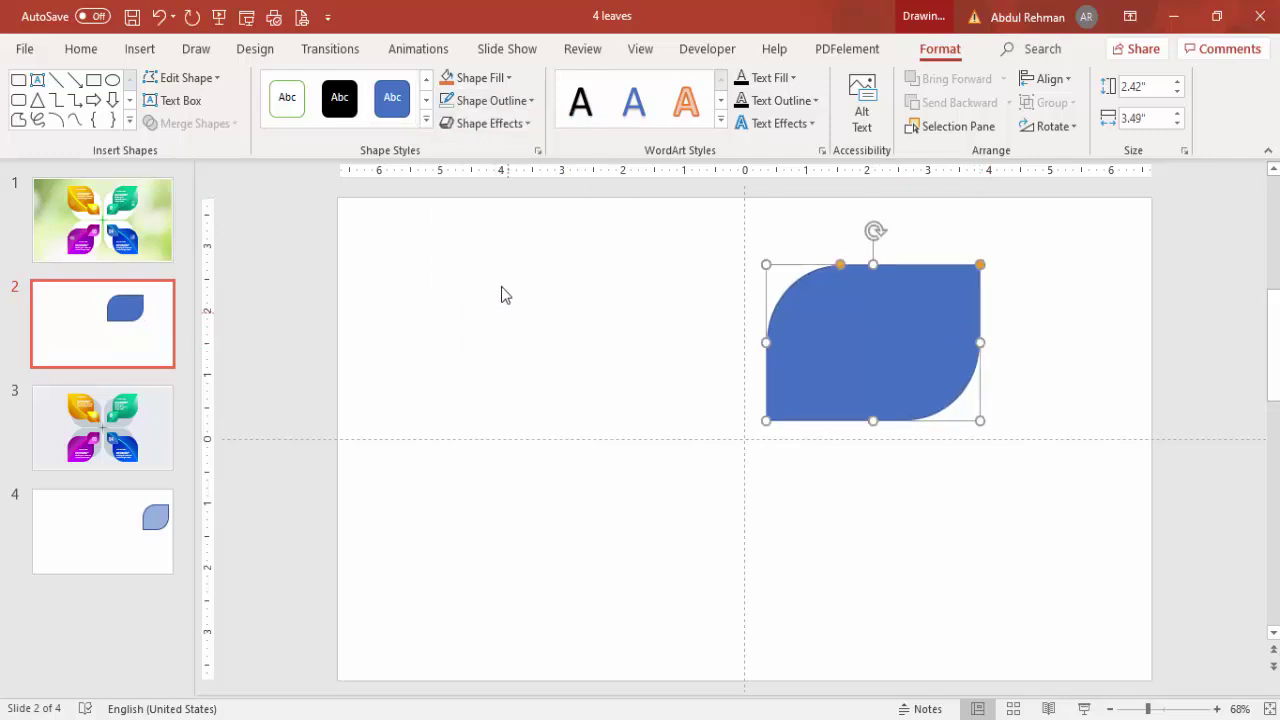
click(478, 77)
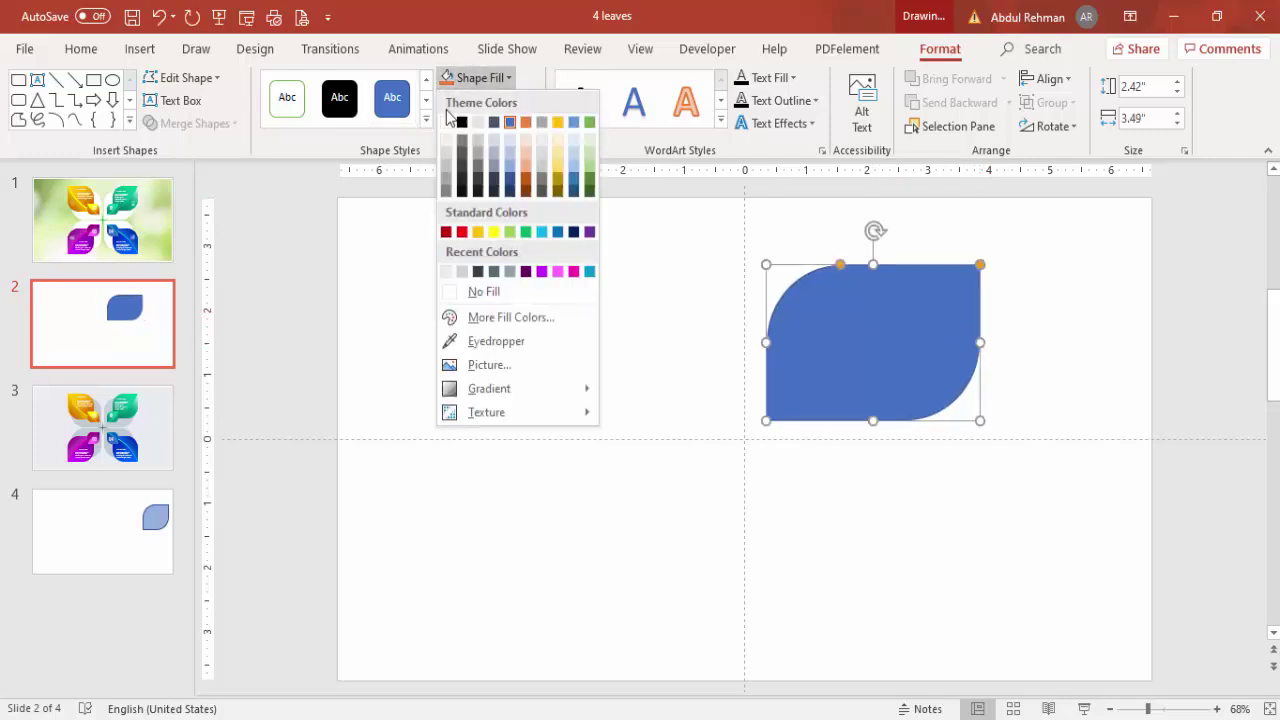
click(447, 170)
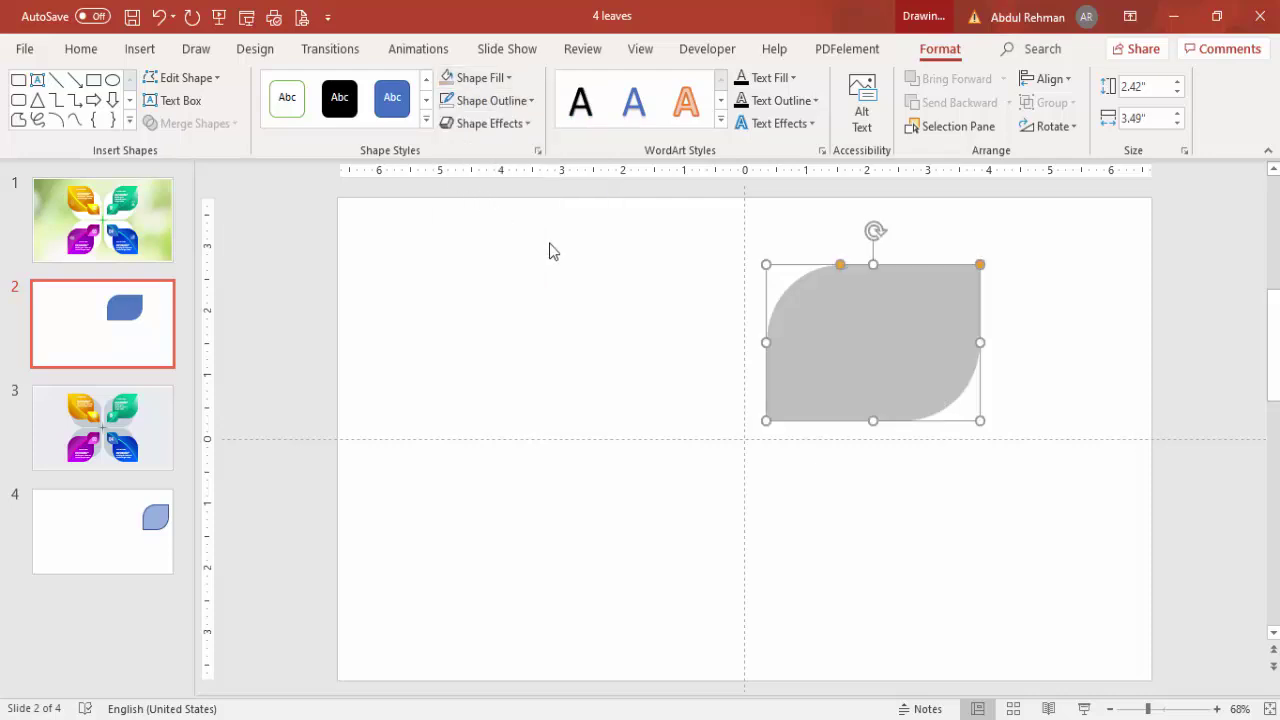
click(851, 483)
click(925, 289)
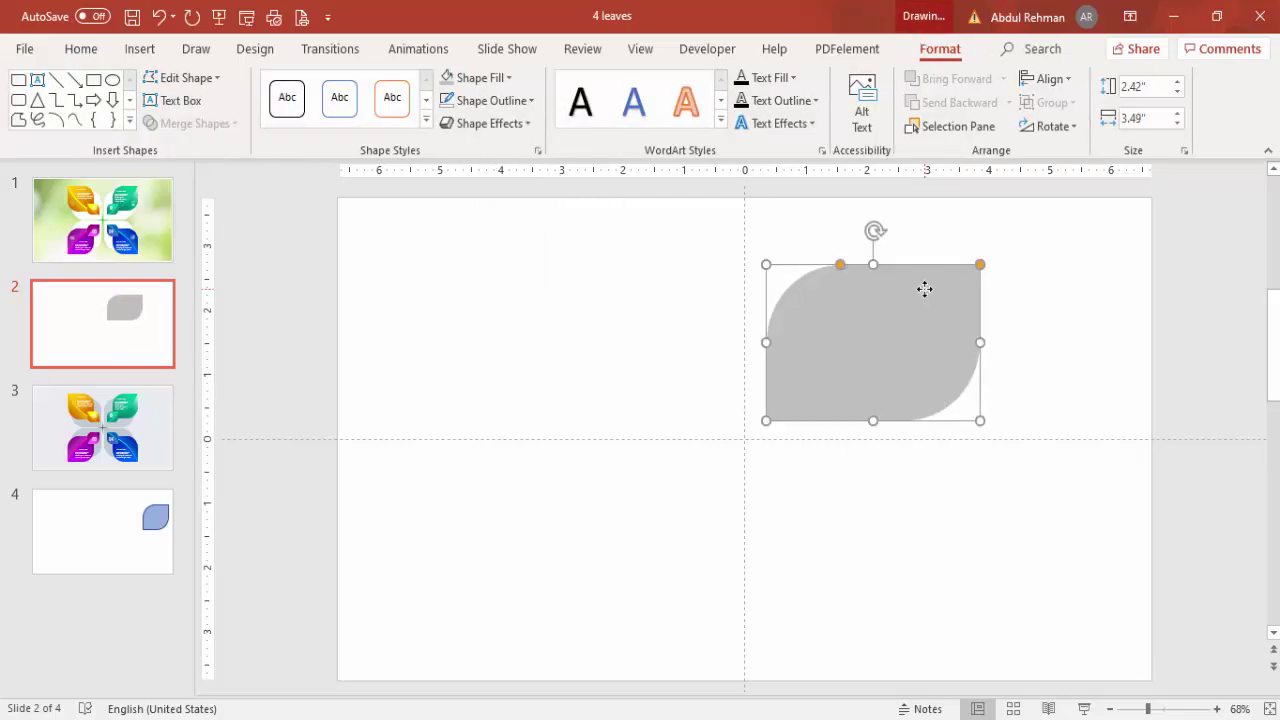
- Duplicate the grey leaf into the lower-left and lower-right quarters of the slide
drag(925, 289, 239, 662)
drag(369, 560, 1012, 433)
drag(874, 563, 905, 535)
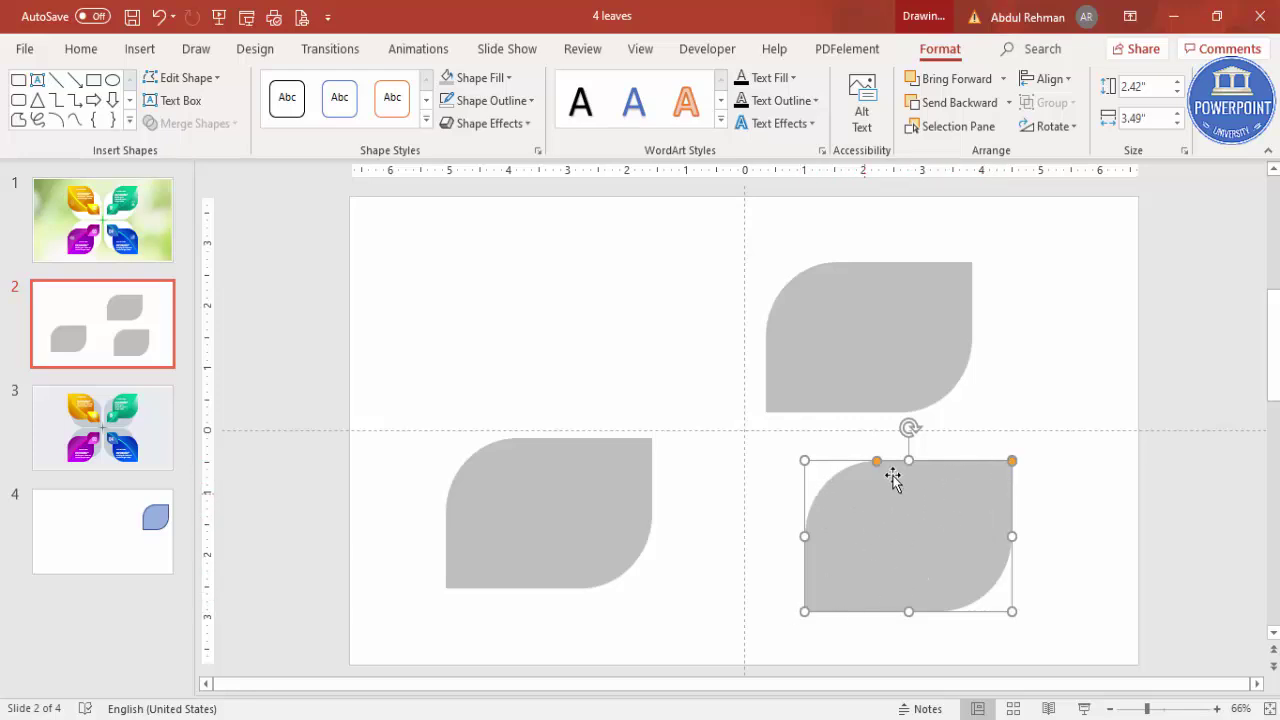
click(1033, 387)
click(139, 50)
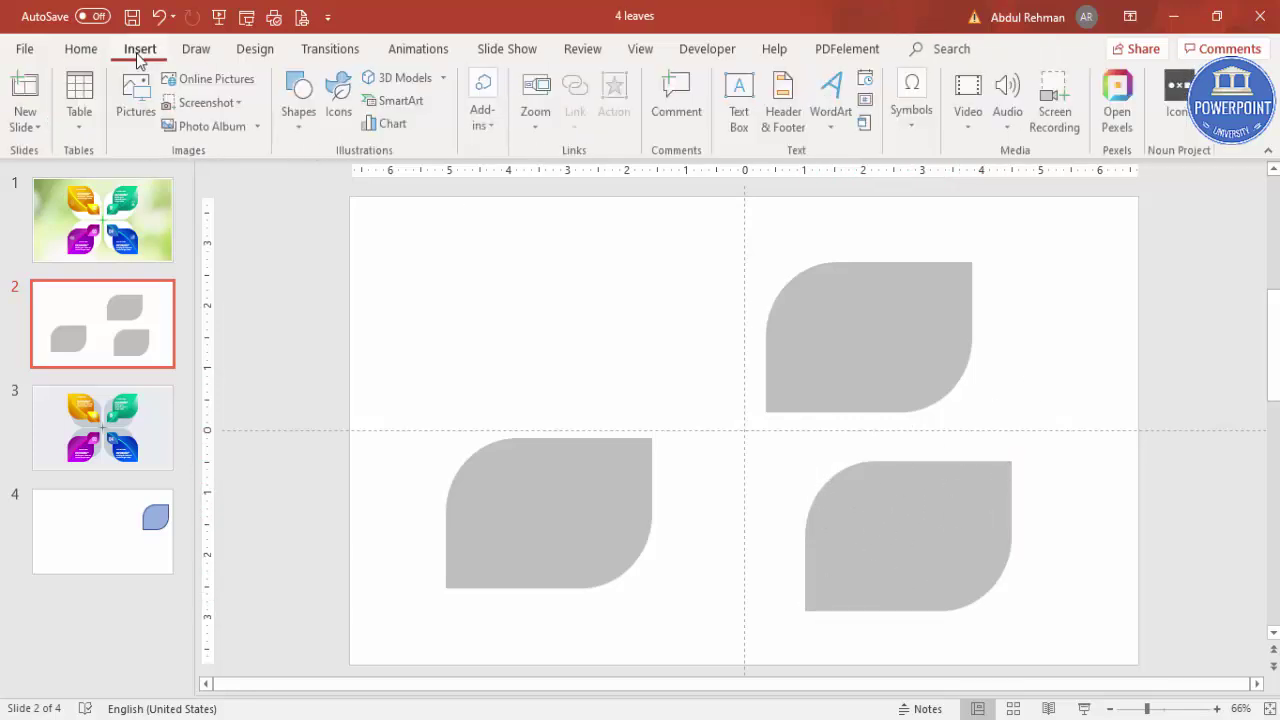
- Draw an oval over the lower-right leaf and set its fill transparency to 50%
click(299, 138)
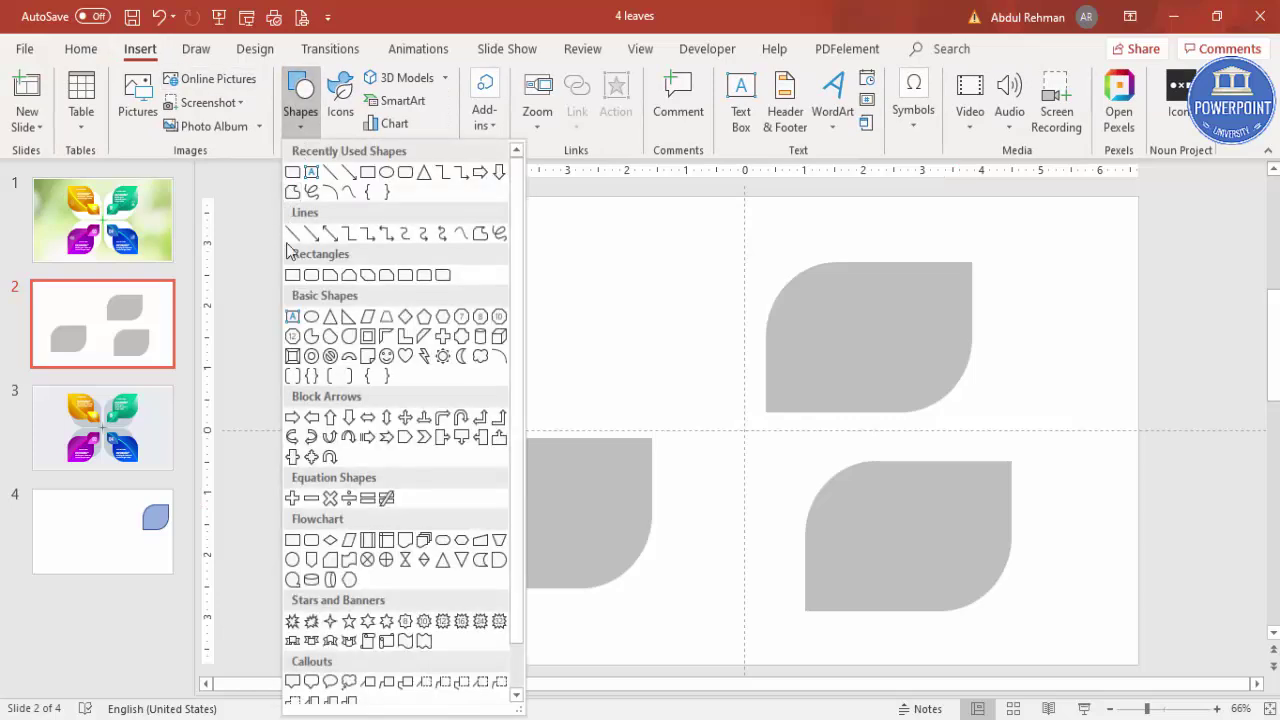
click(312, 317)
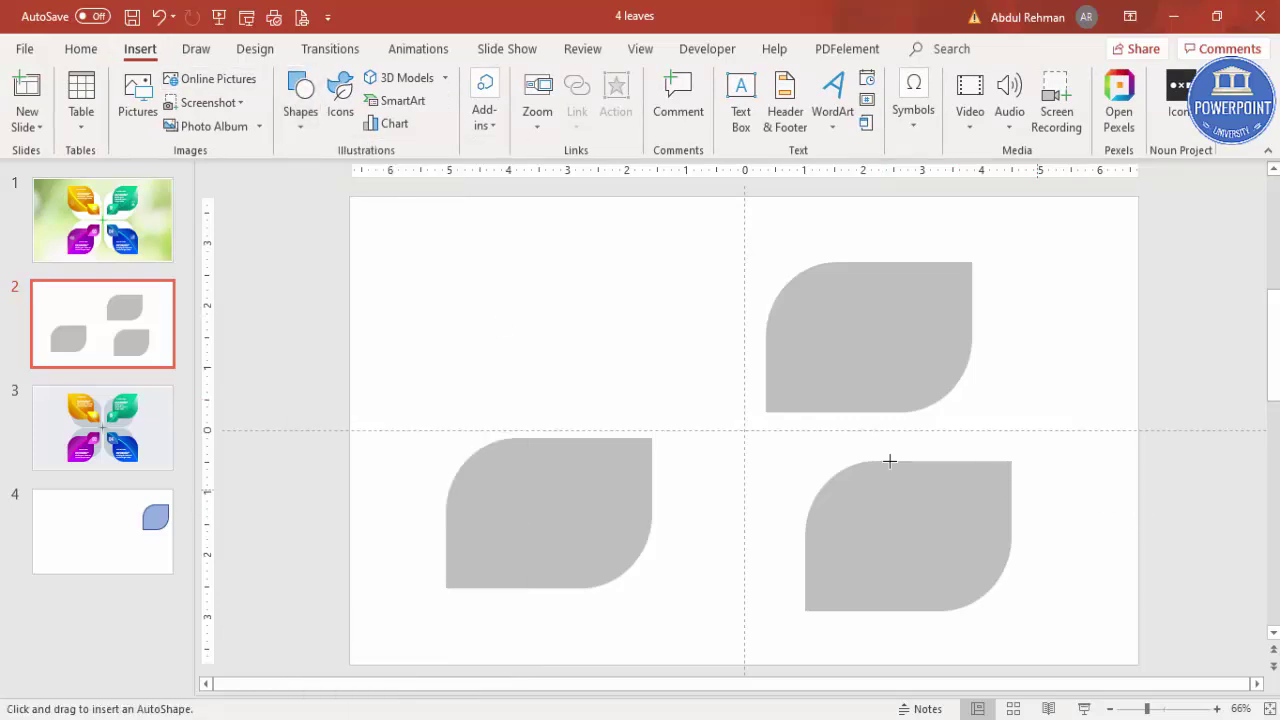
drag(659, 373, 986, 589)
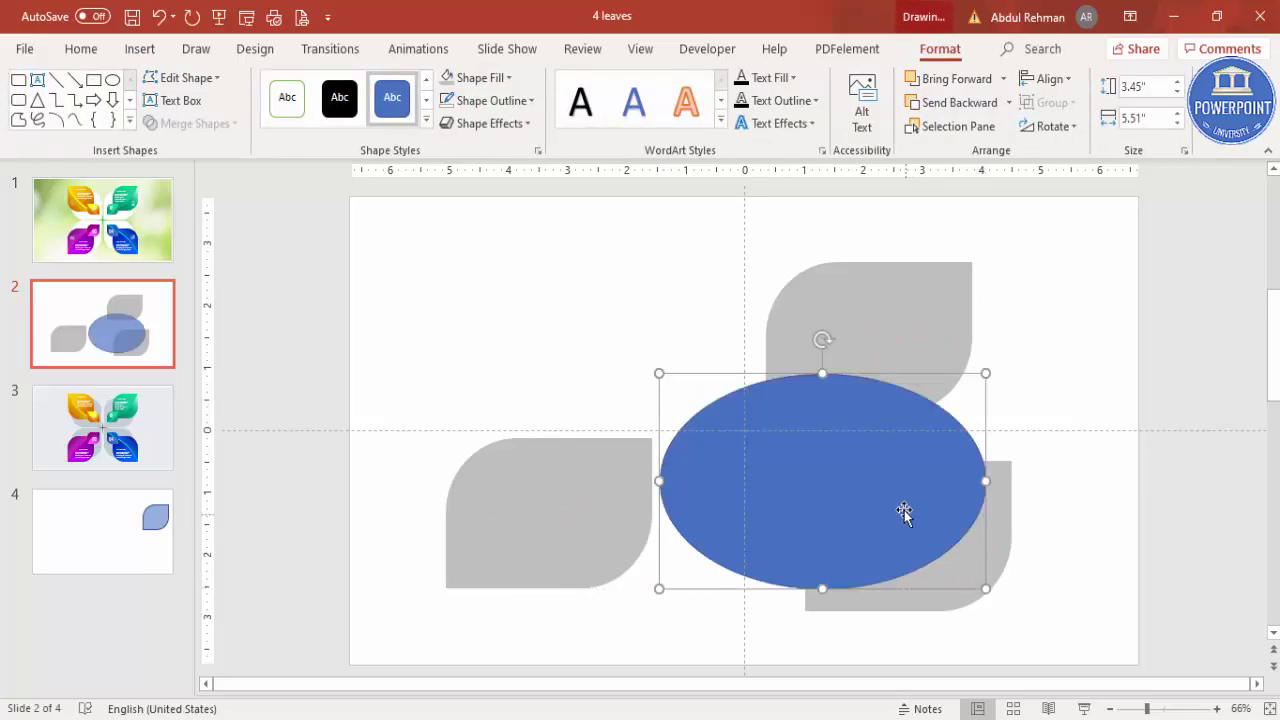
right_click(899, 503)
click(1040, 460)
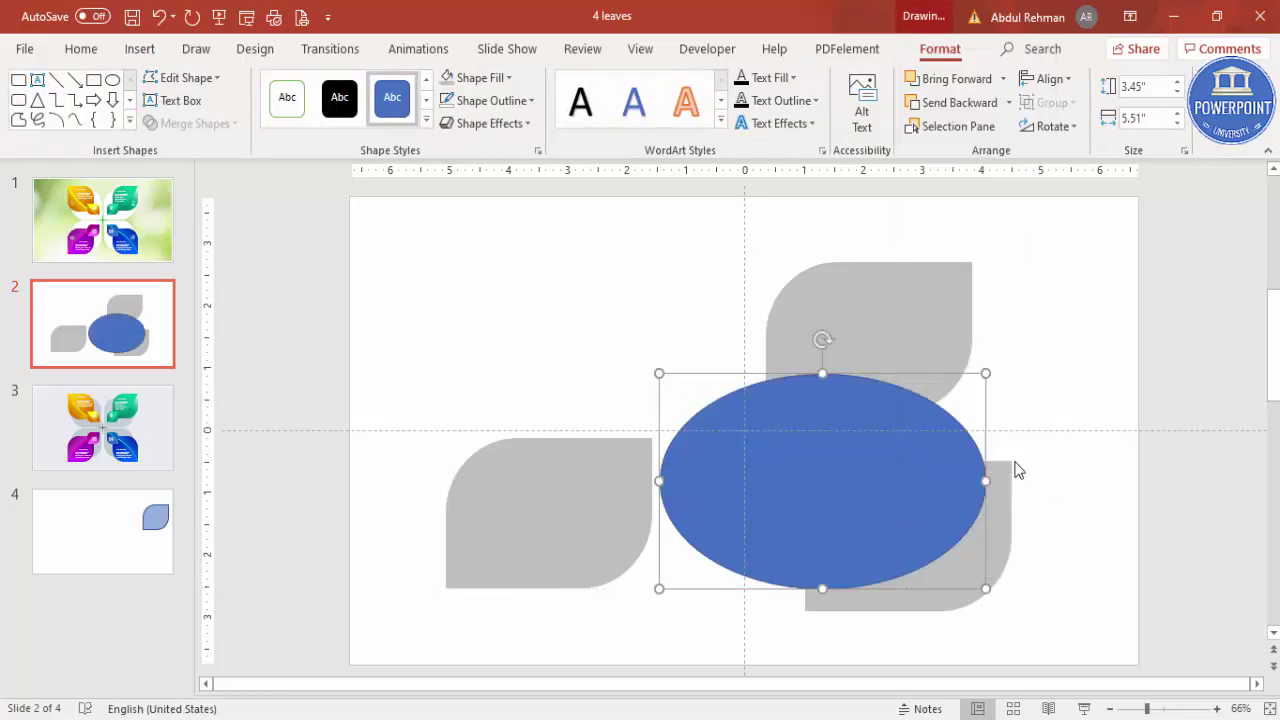
click(1037, 294)
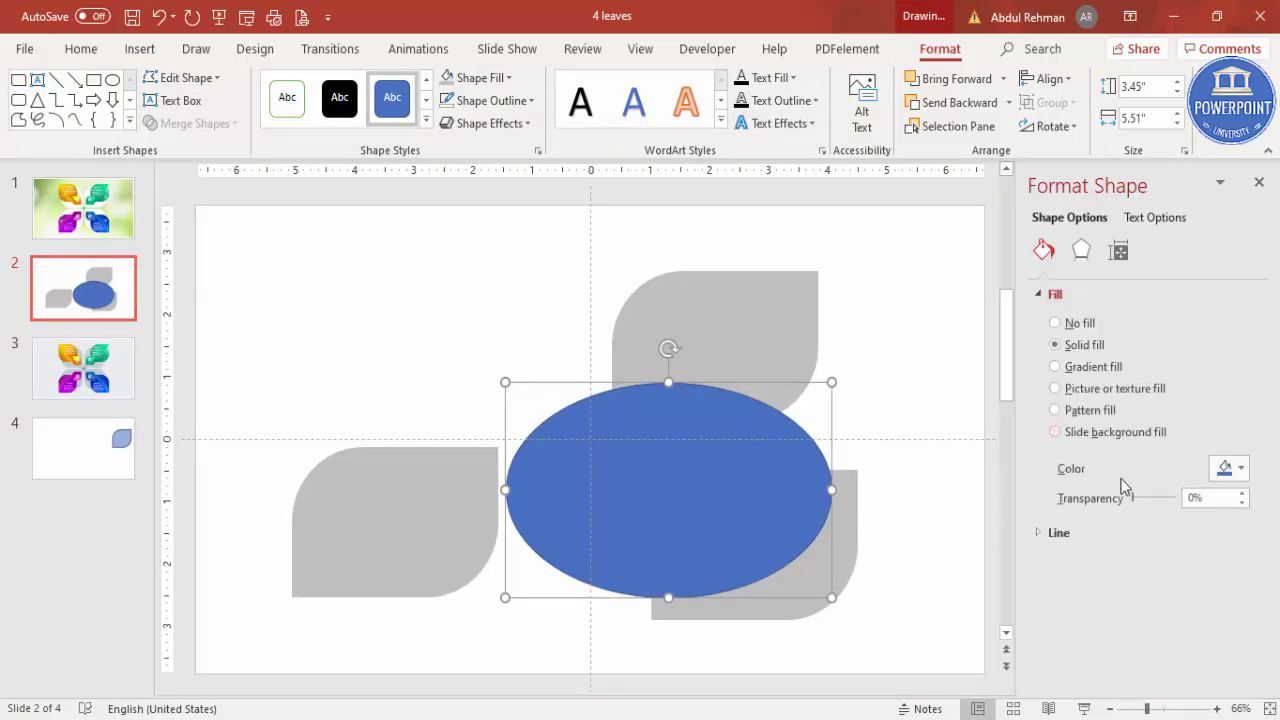
drag(1137, 505, 1153, 498)
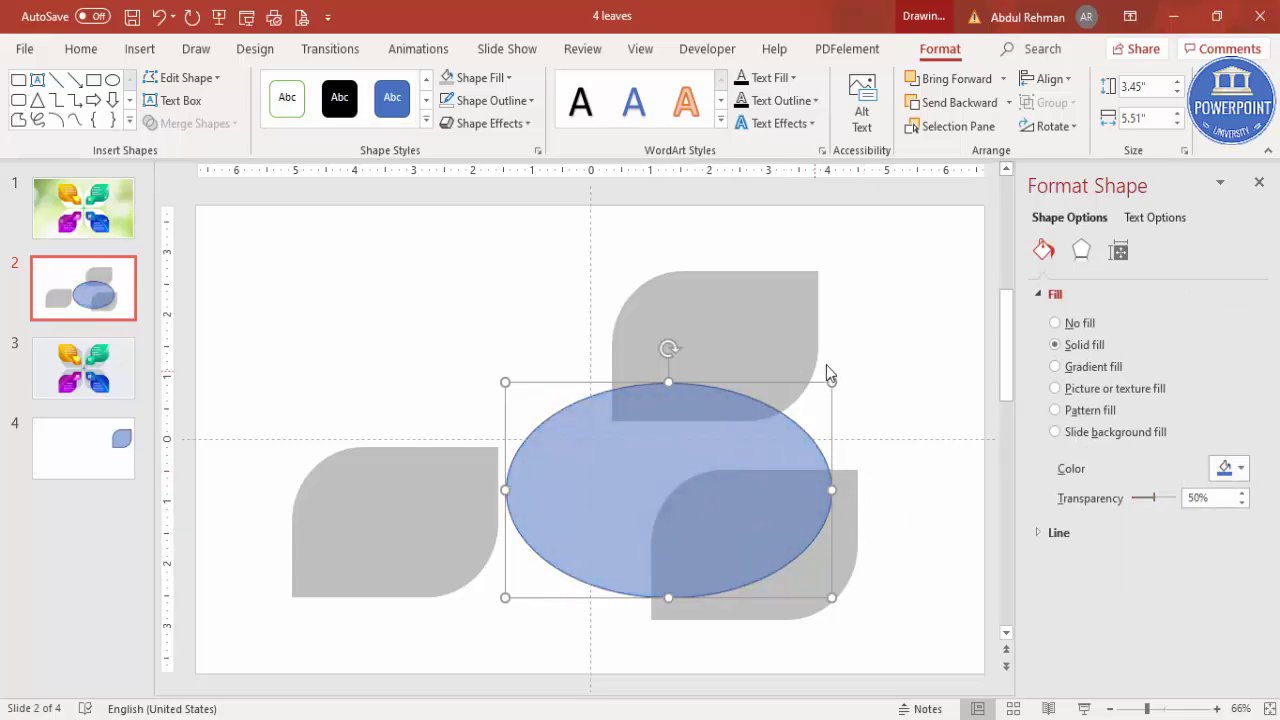
- Tilt and stretch the oval across the leaf, then select the lower-right leaf together with the oval
drag(666, 346, 620, 362)
drag(686, 422, 714, 415)
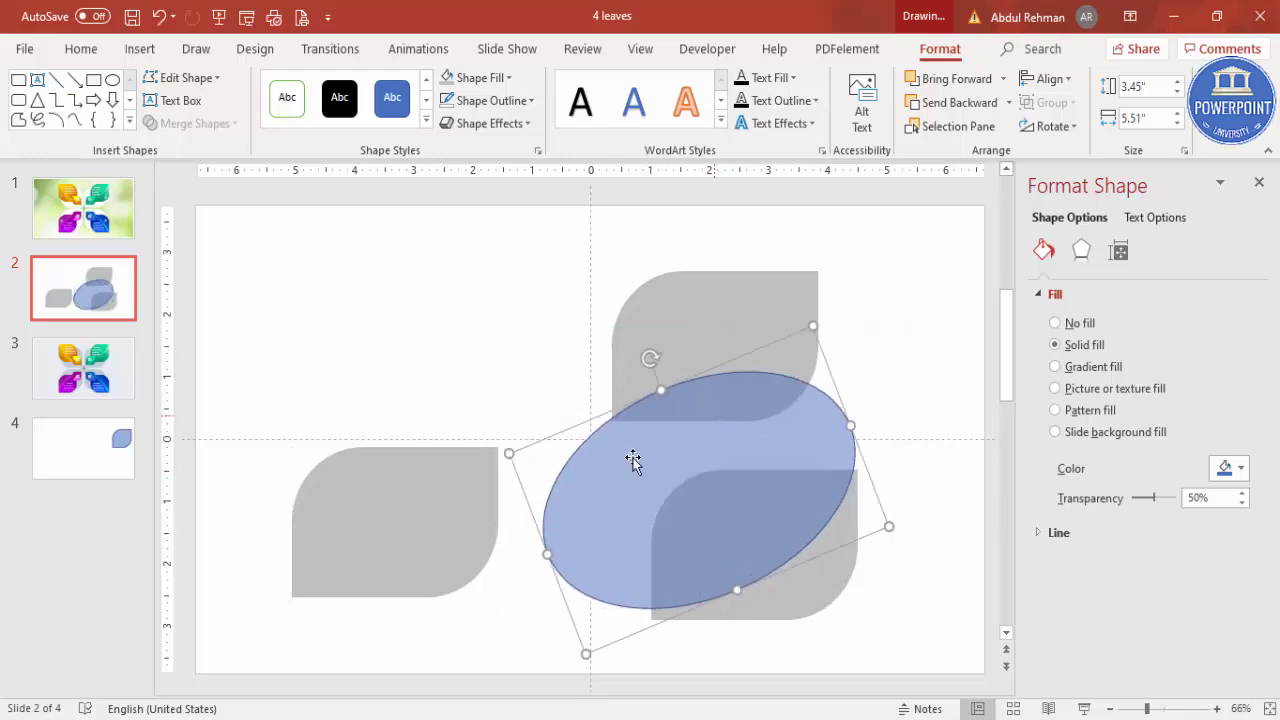
drag(548, 553, 503, 573)
drag(848, 421, 858, 416)
click(892, 575)
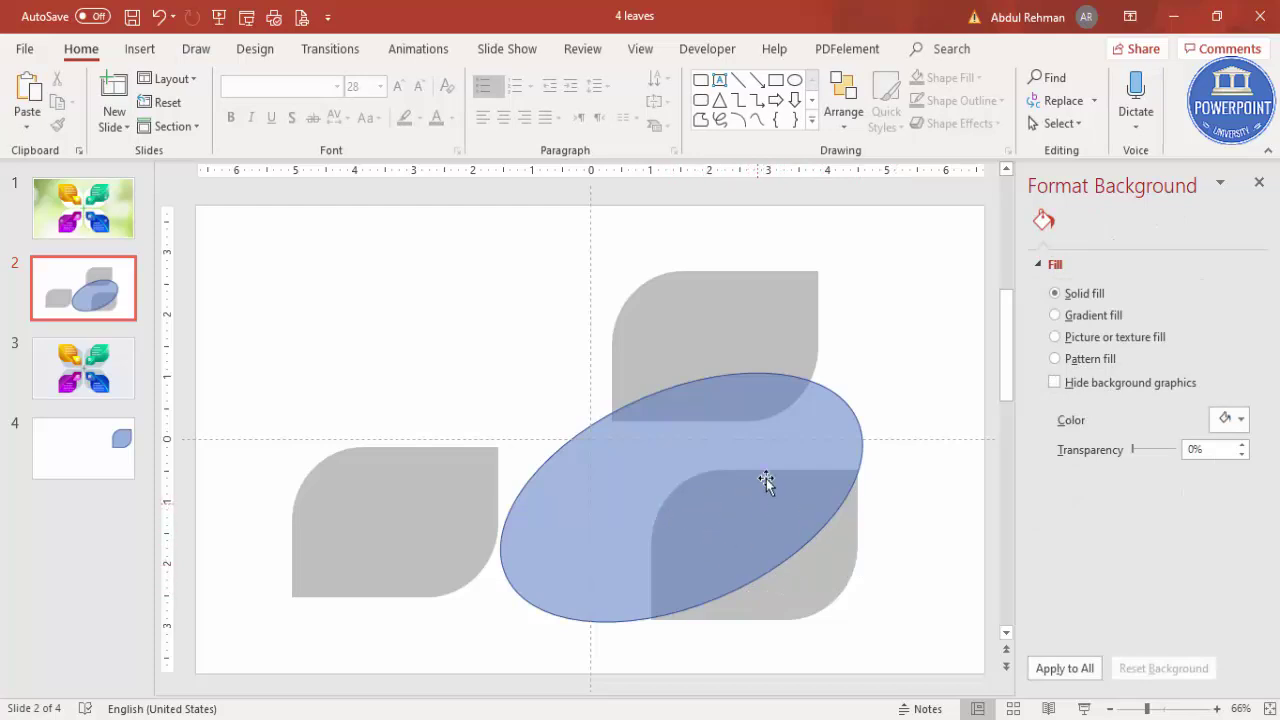
click(831, 578)
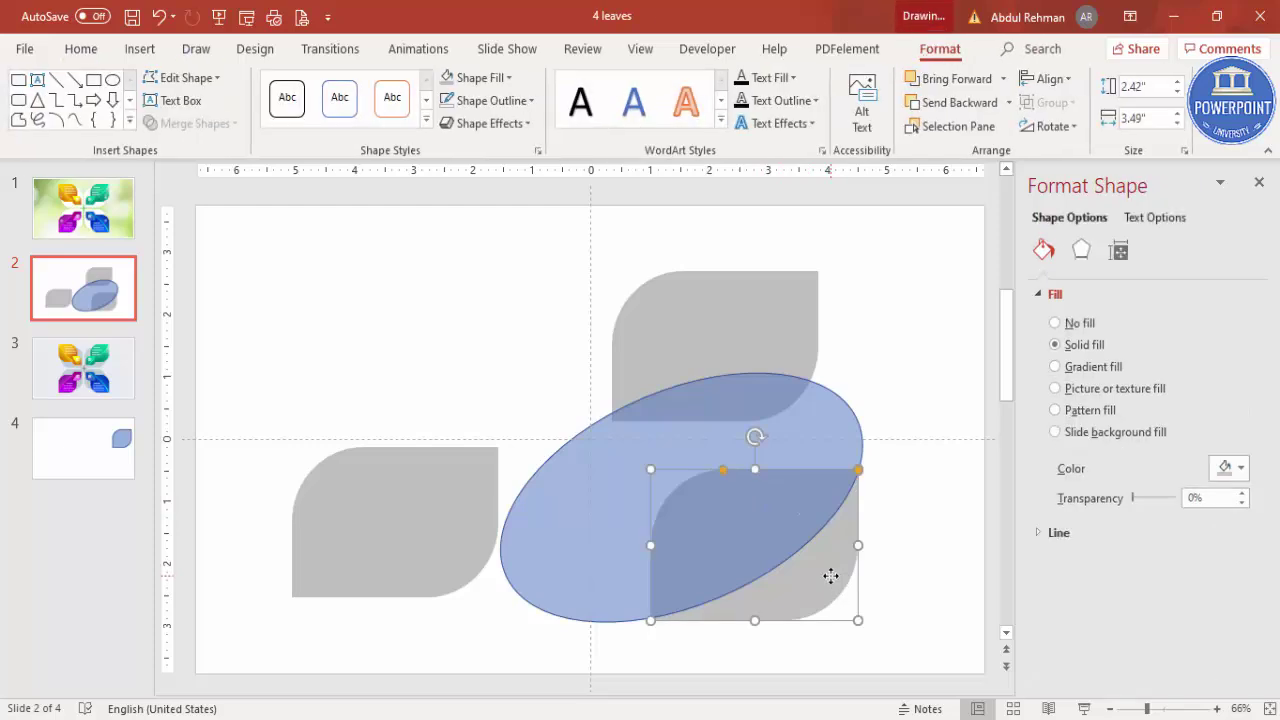
shift+click(817, 417)
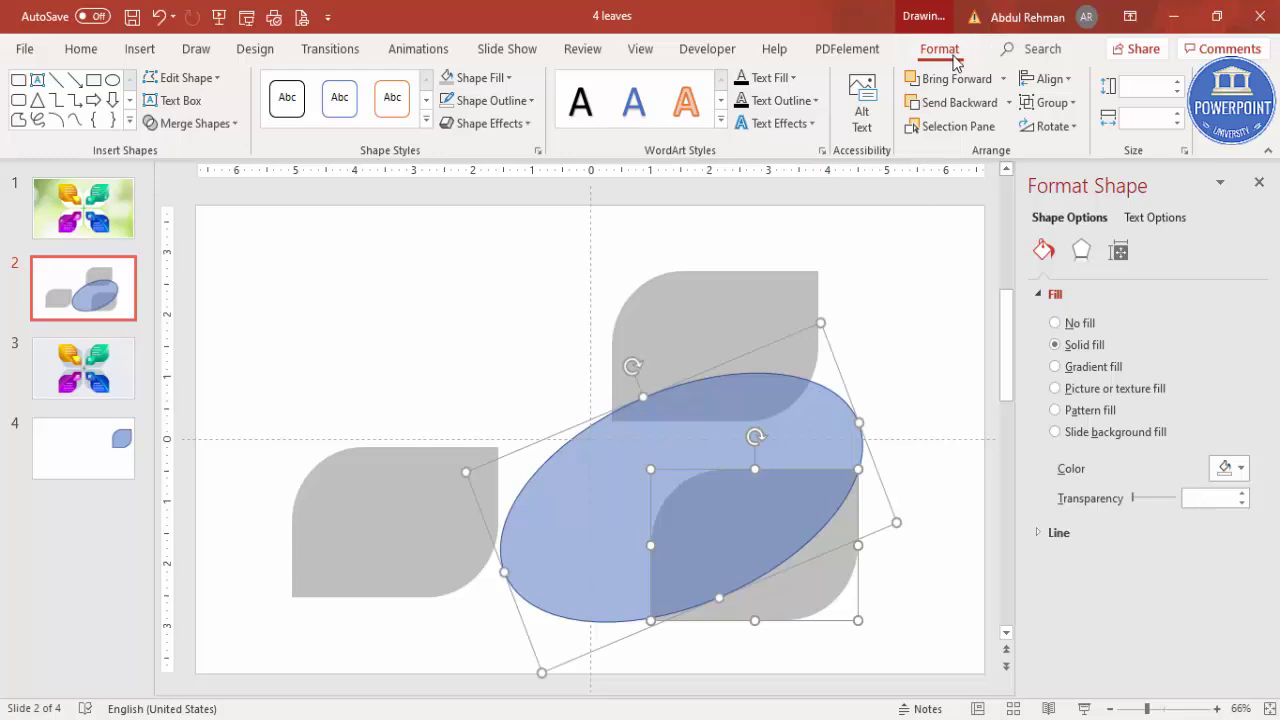
- Subtract the oval from the lower-right leaf and move the lower-left leaf up and right
click(195, 123)
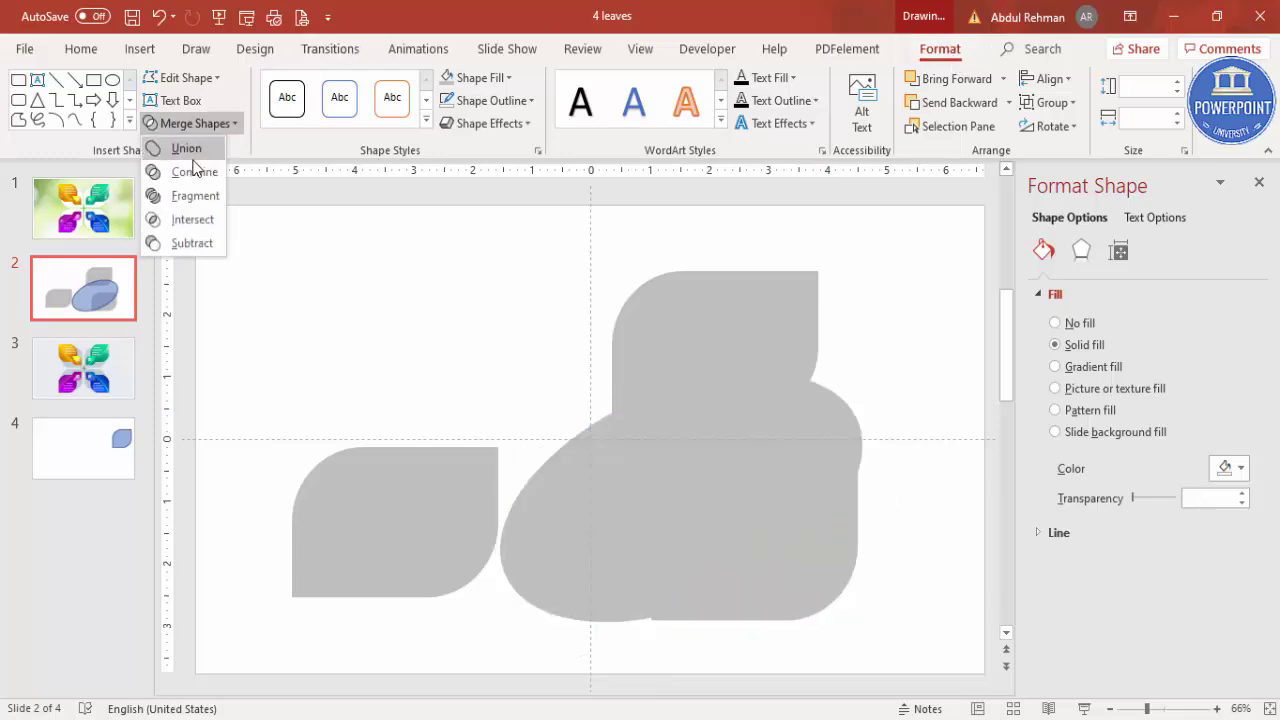
click(192, 243)
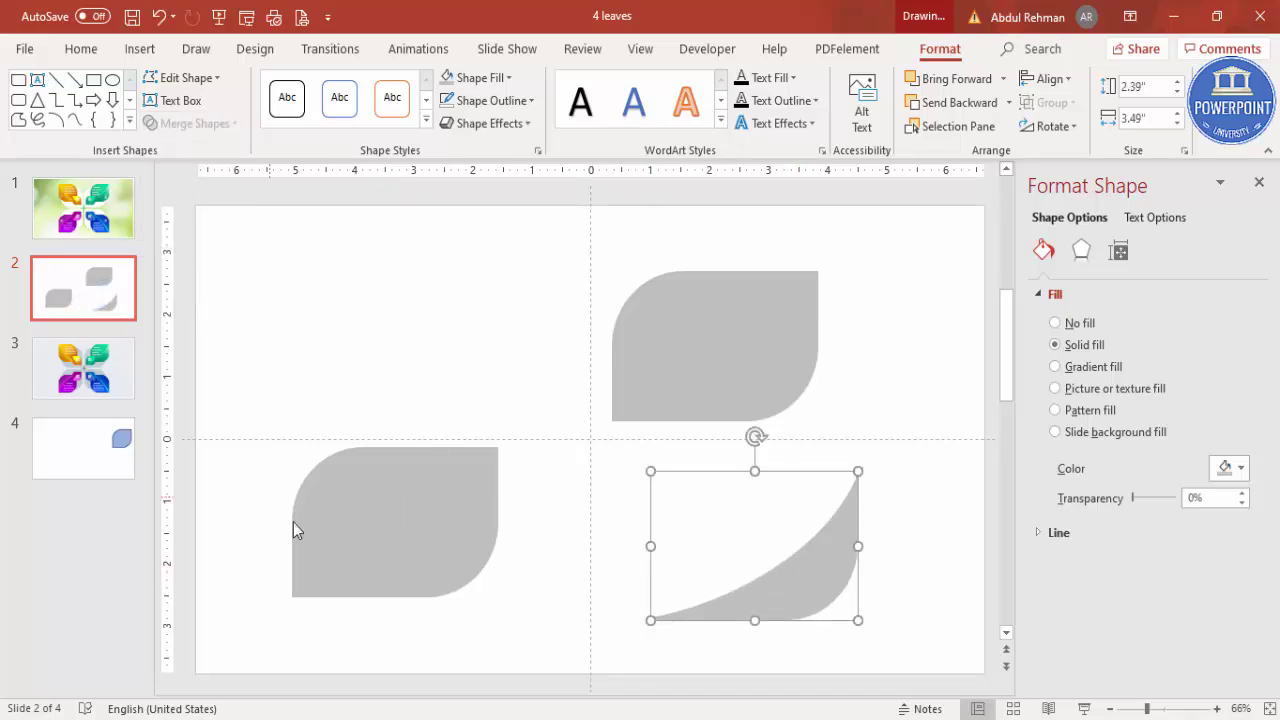
click(434, 477)
drag(420, 514, 530, 522)
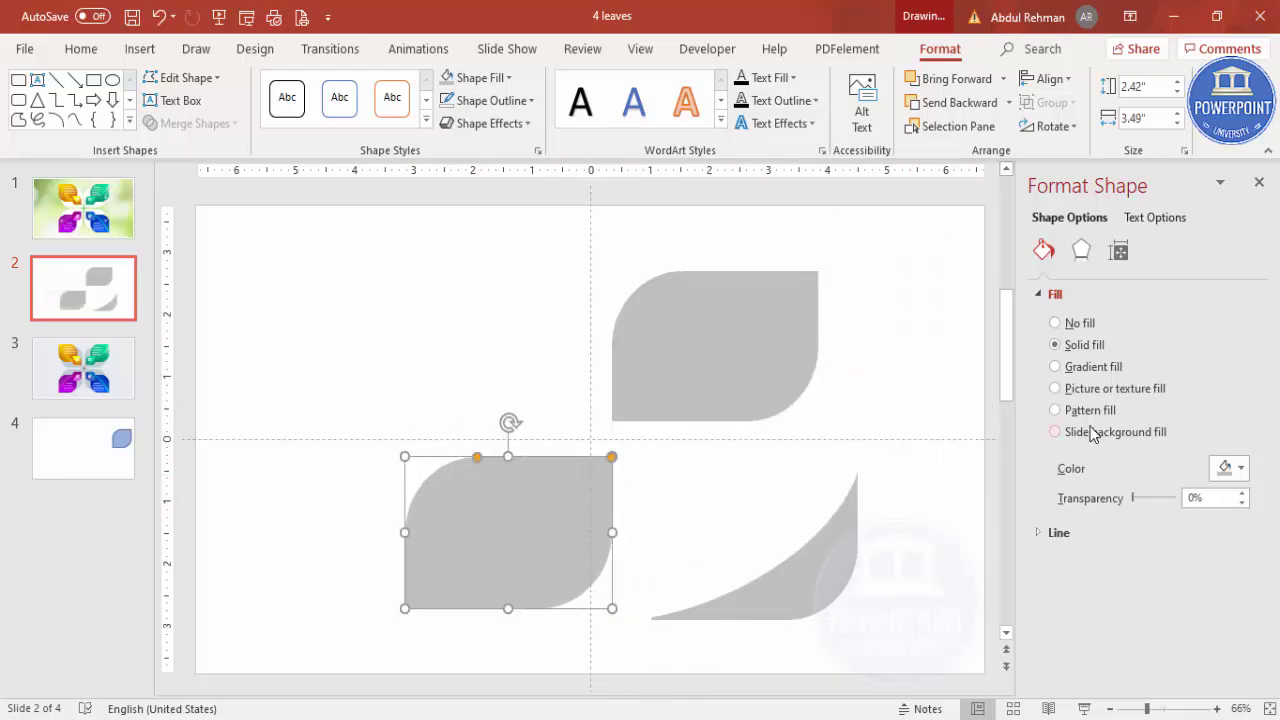
- Give the lower-left leaf a two-stop gradient with the left stop dark red
click(1055, 367)
click(1167, 610)
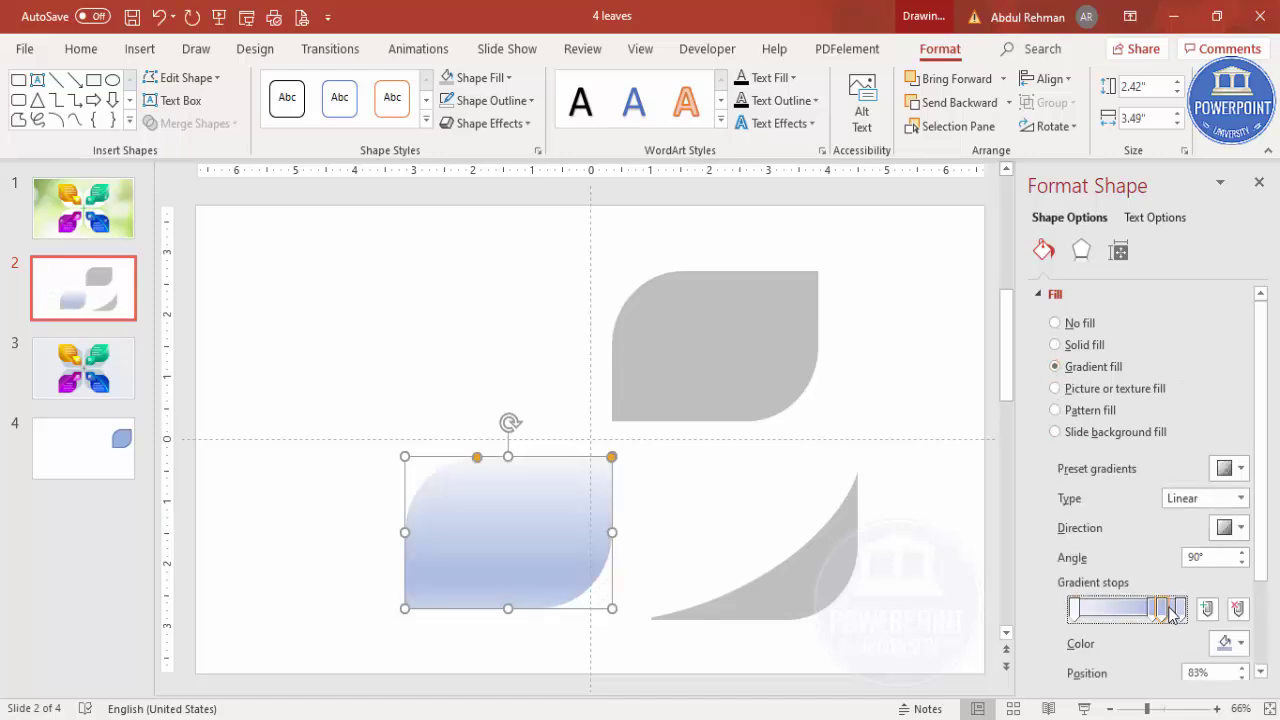
click(1238, 609)
click(1238, 609)
click(1238, 609)
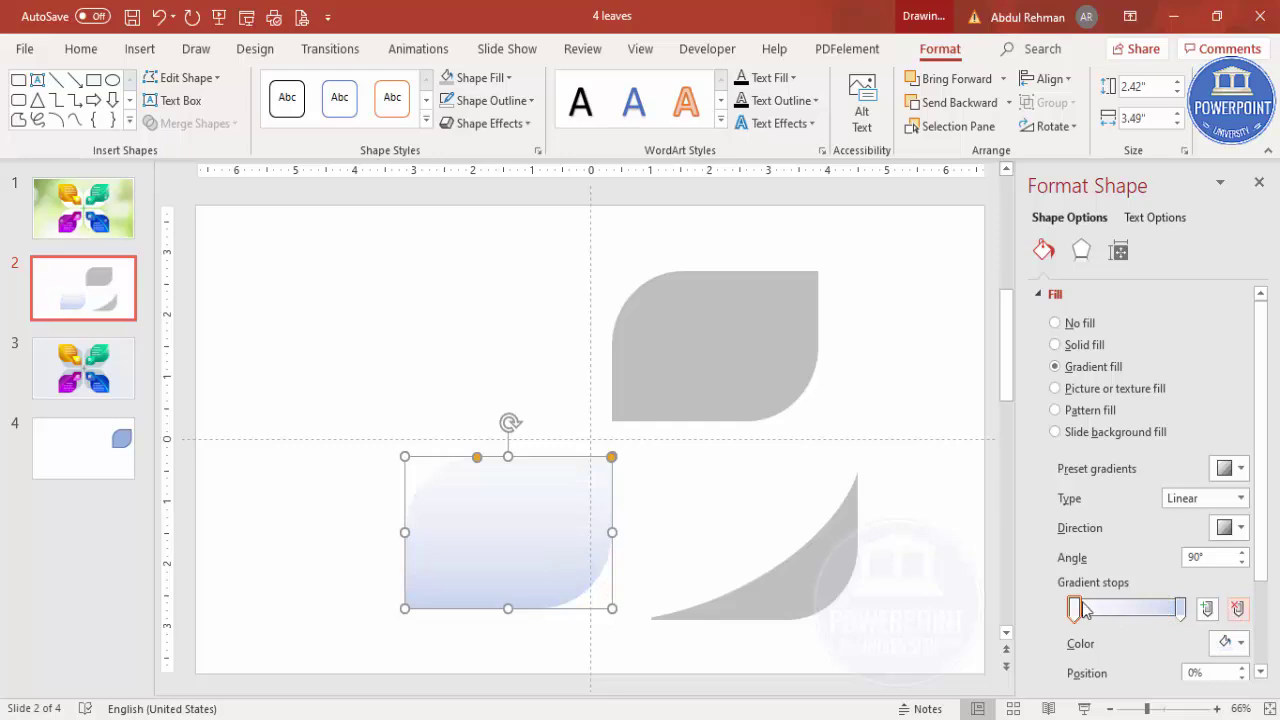
click(1226, 642)
click(1167, 607)
click(527, 196)
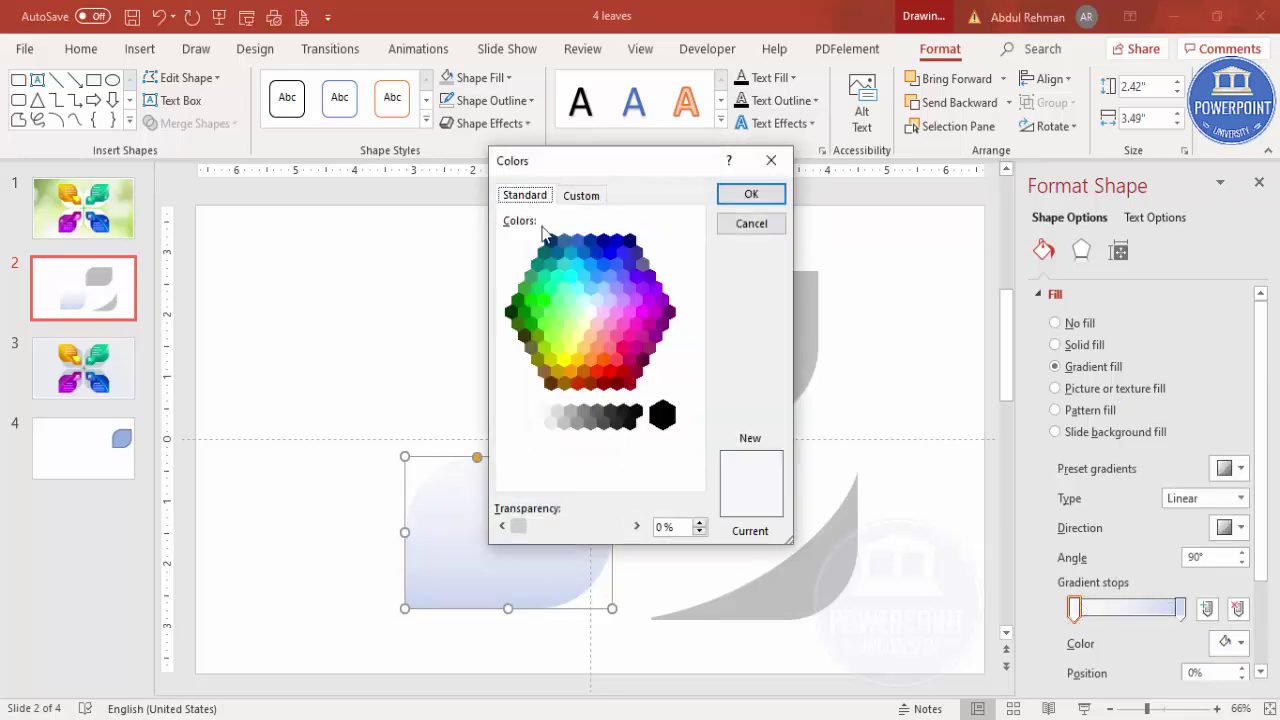
click(575, 382)
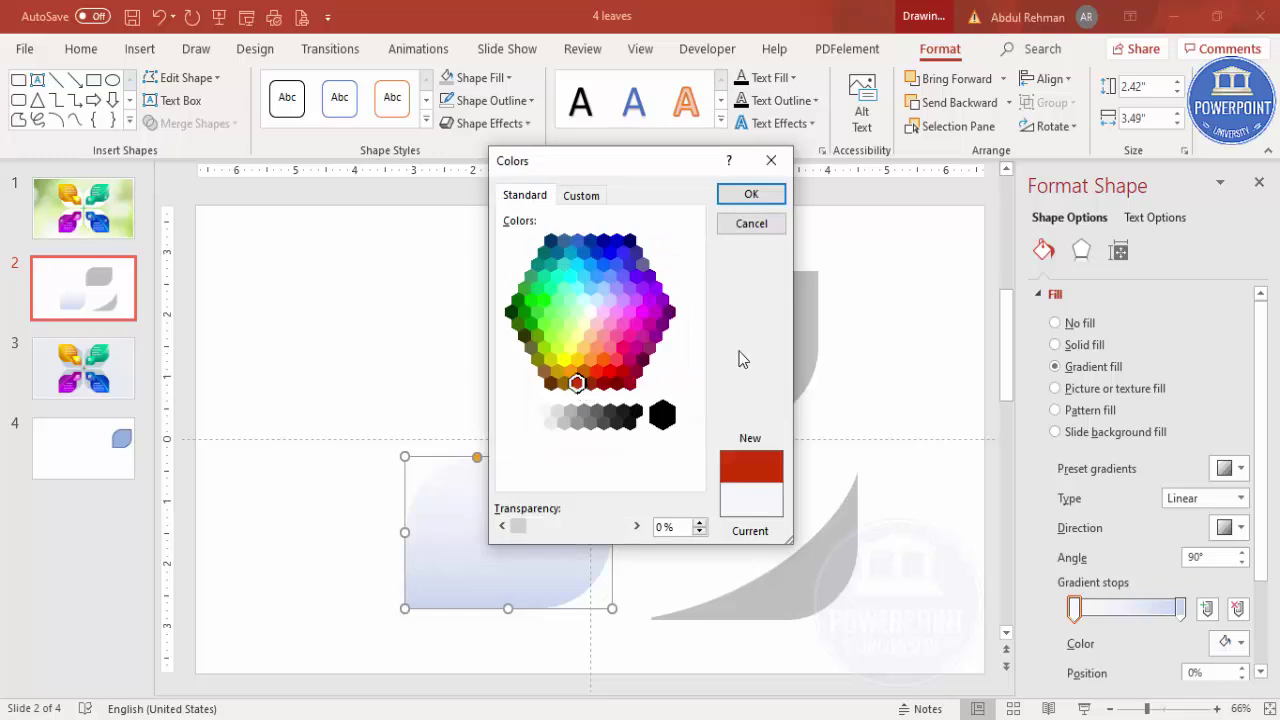
click(751, 194)
- Set the gradient's right stop to orange
click(1180, 609)
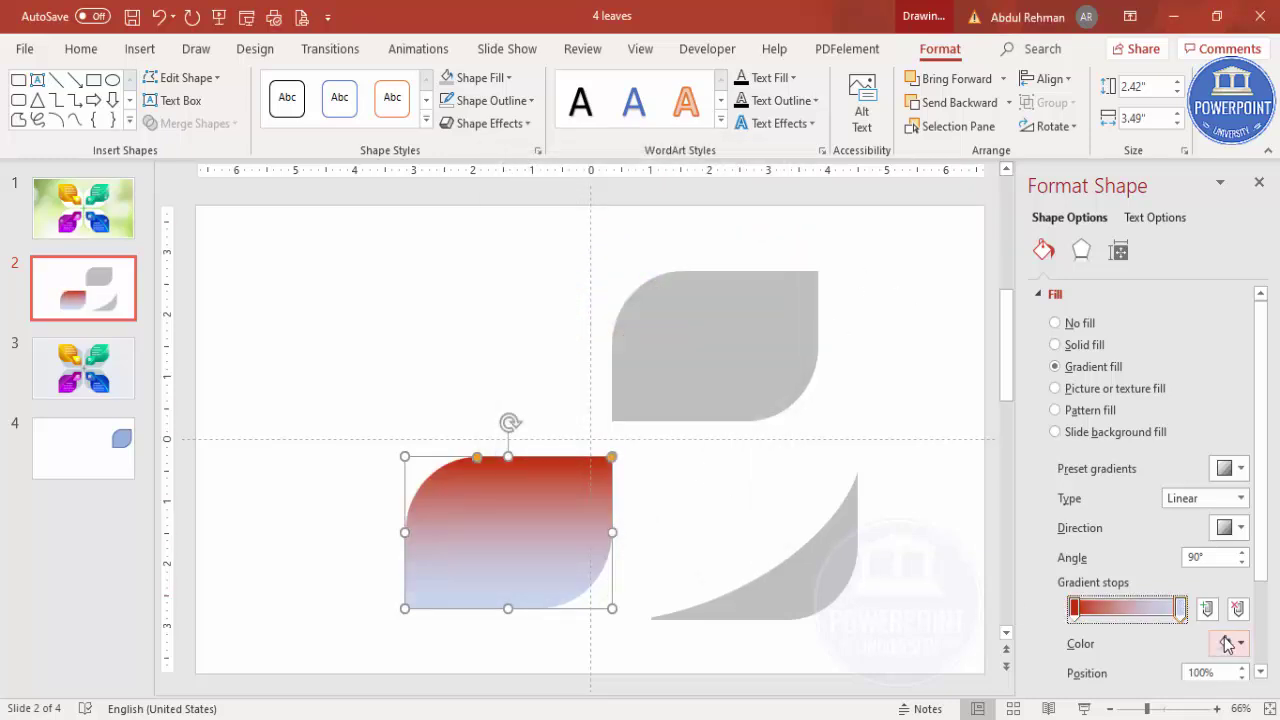
click(1234, 643)
click(1170, 600)
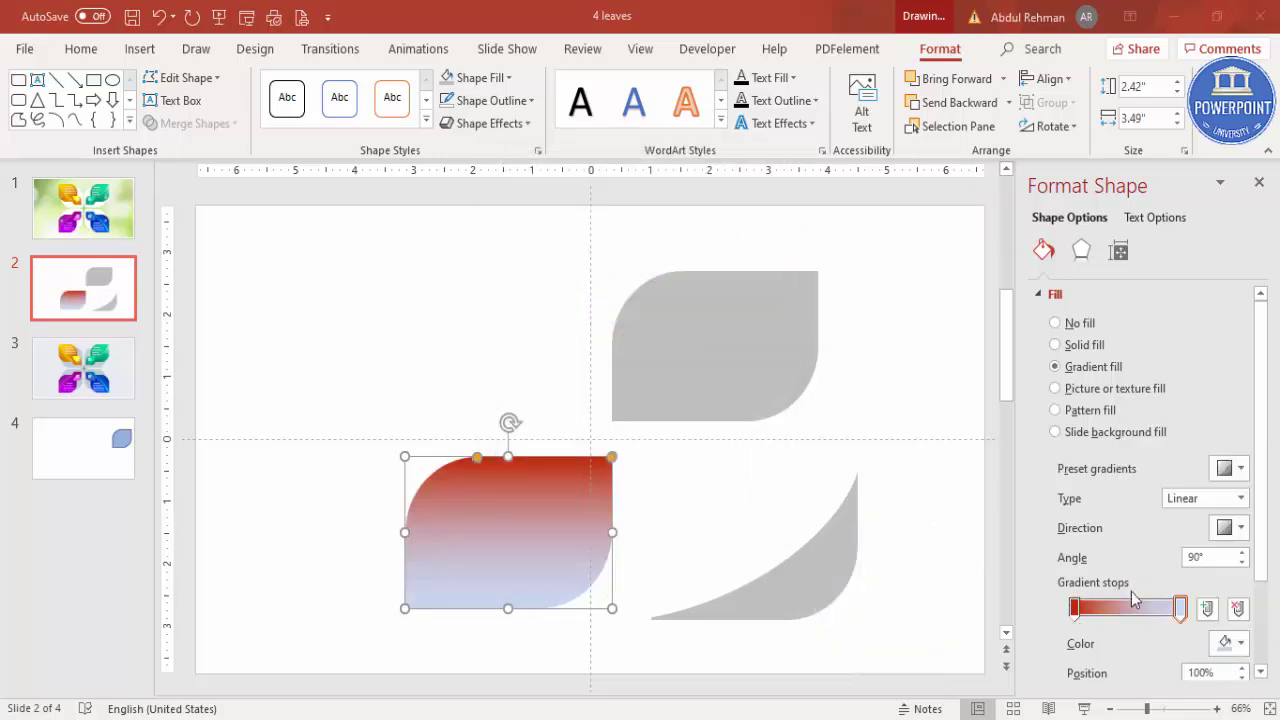
click(525, 196)
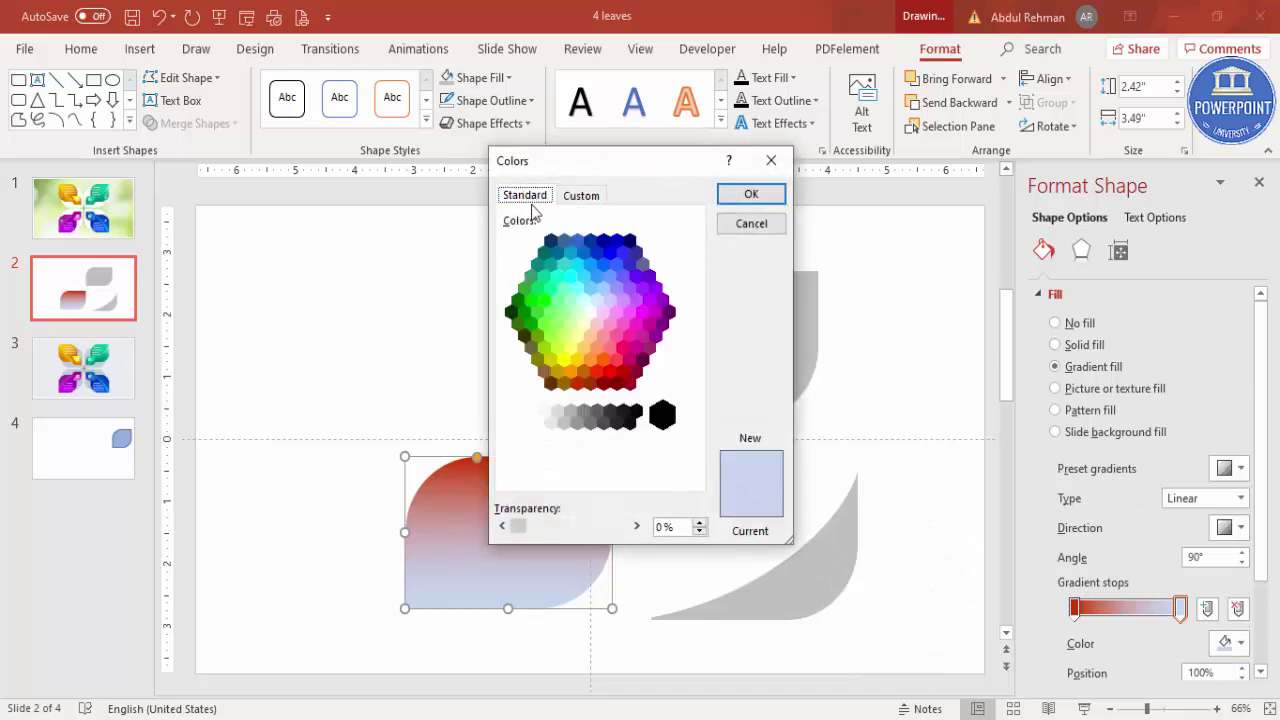
click(577, 359)
click(570, 371)
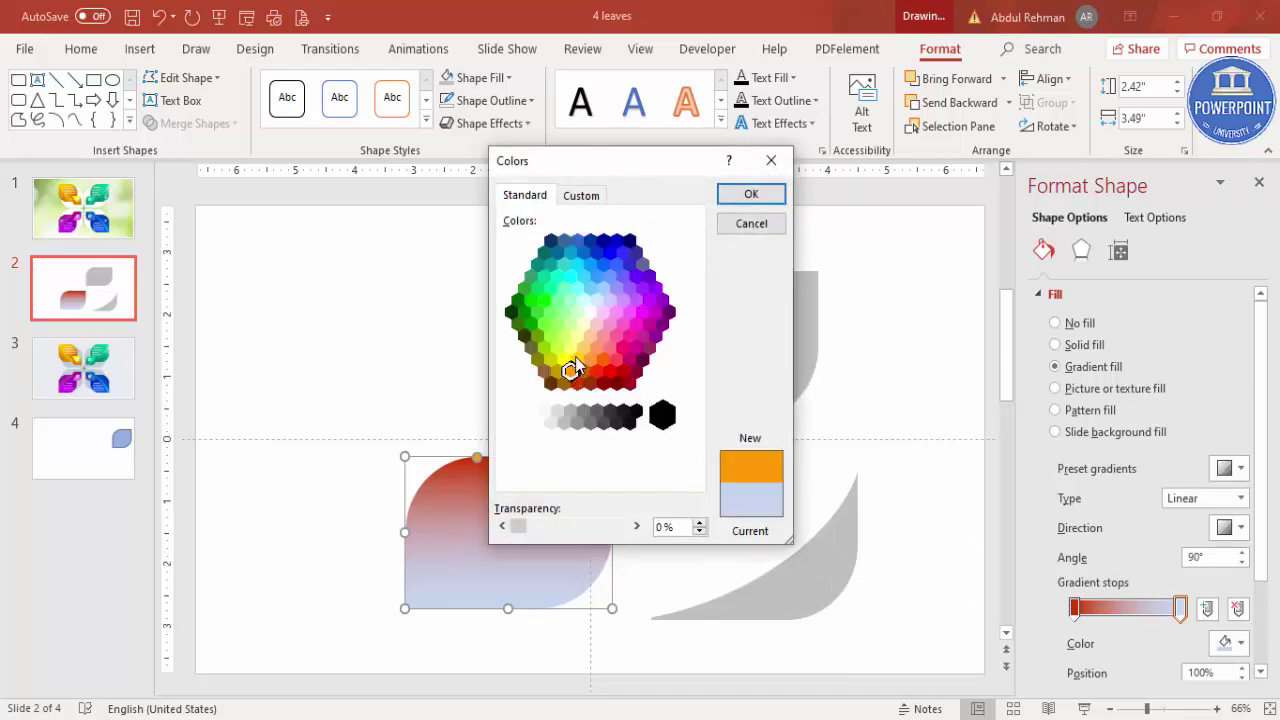
click(746, 194)
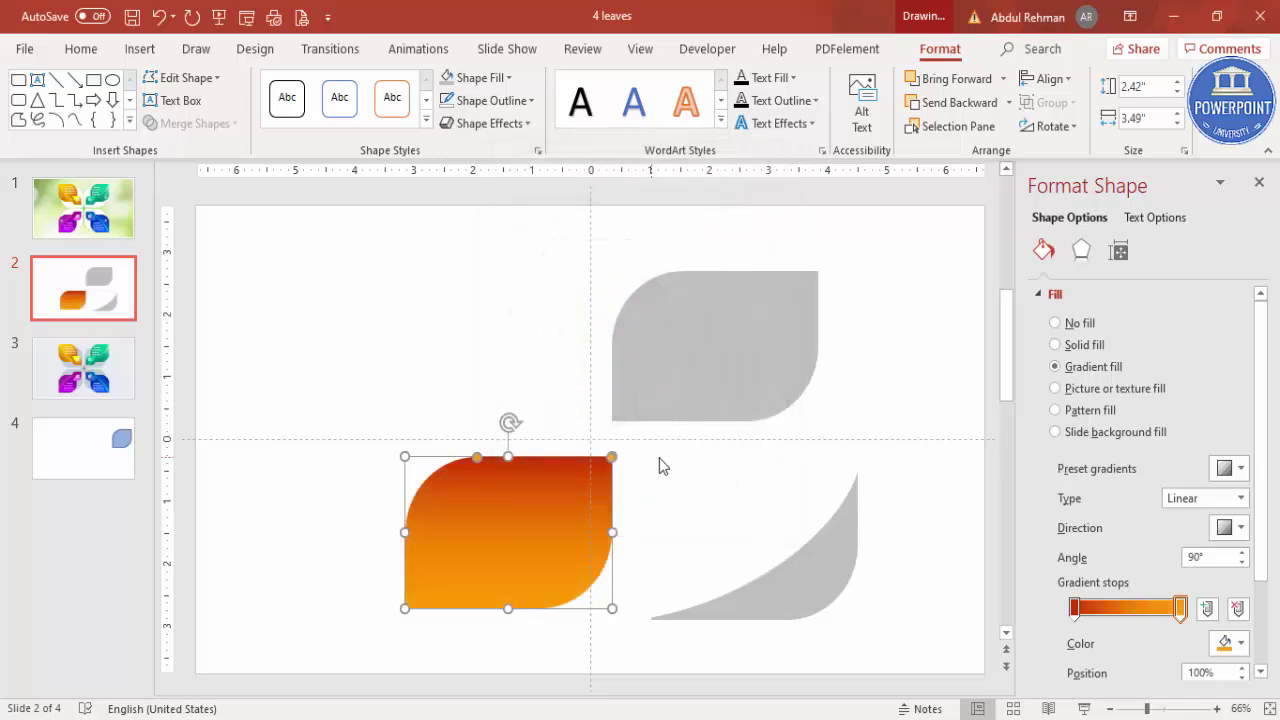
- Make the gradient run diagonally at 315° and lay the grey curved piece over the leaf's right side
click(1240, 527)
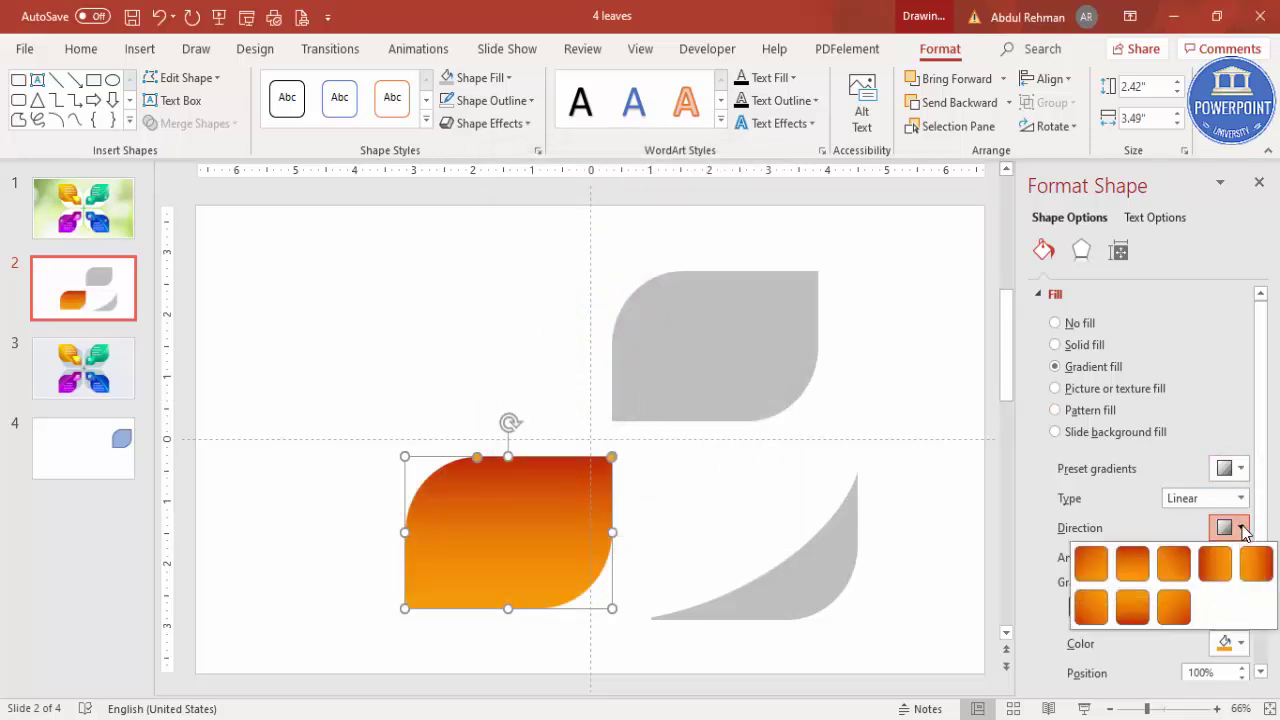
click(1092, 612)
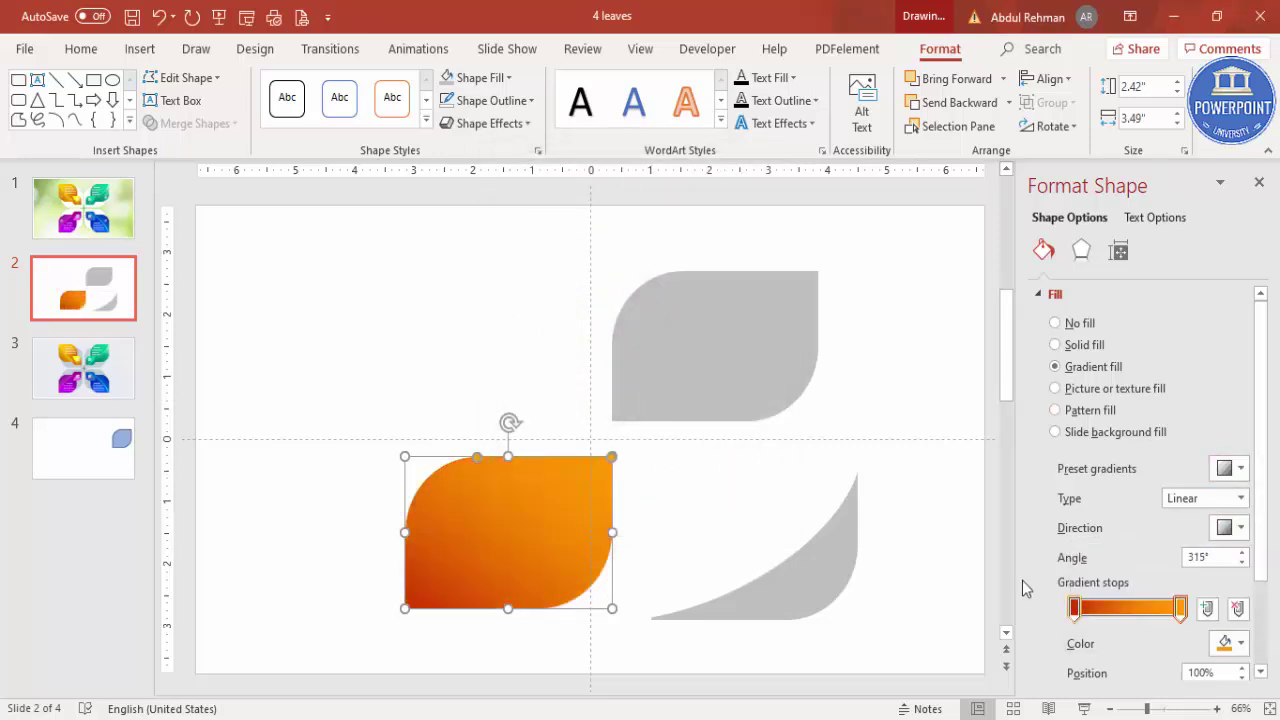
click(838, 558)
drag(837, 566, 594, 560)
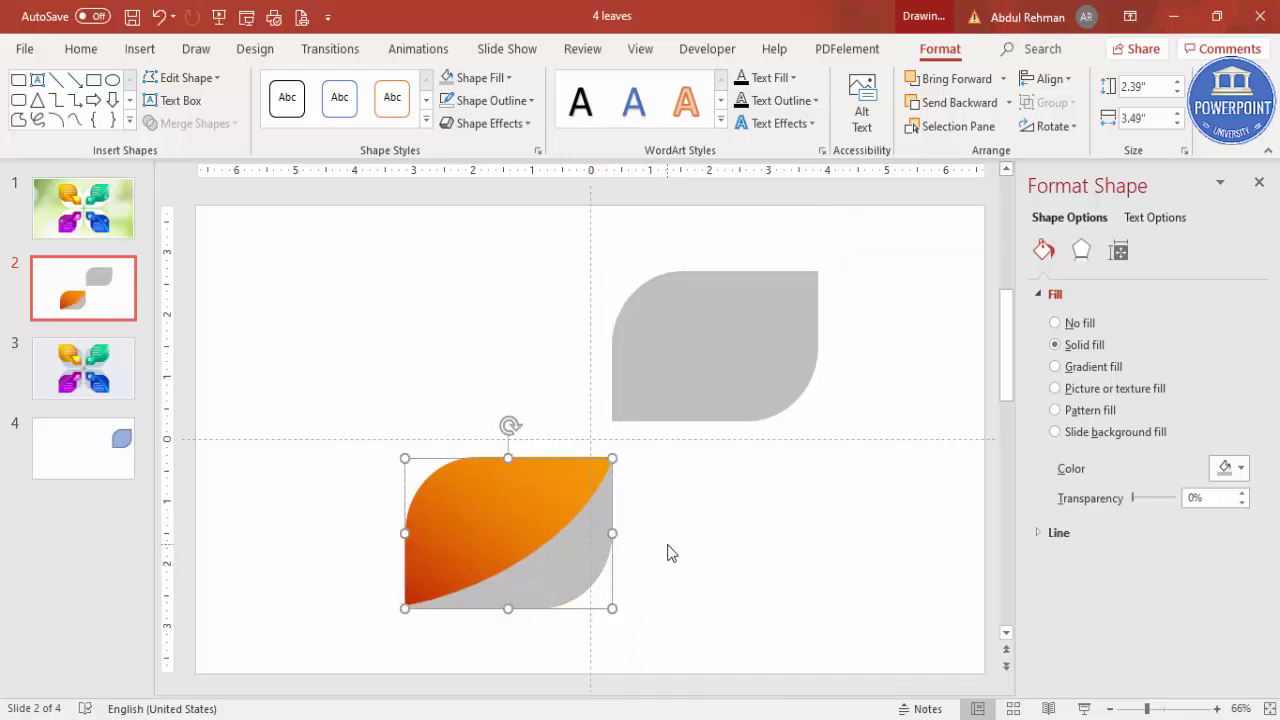
- Give the curved piece a gradient fill reduced to two stops
click(1090, 367)
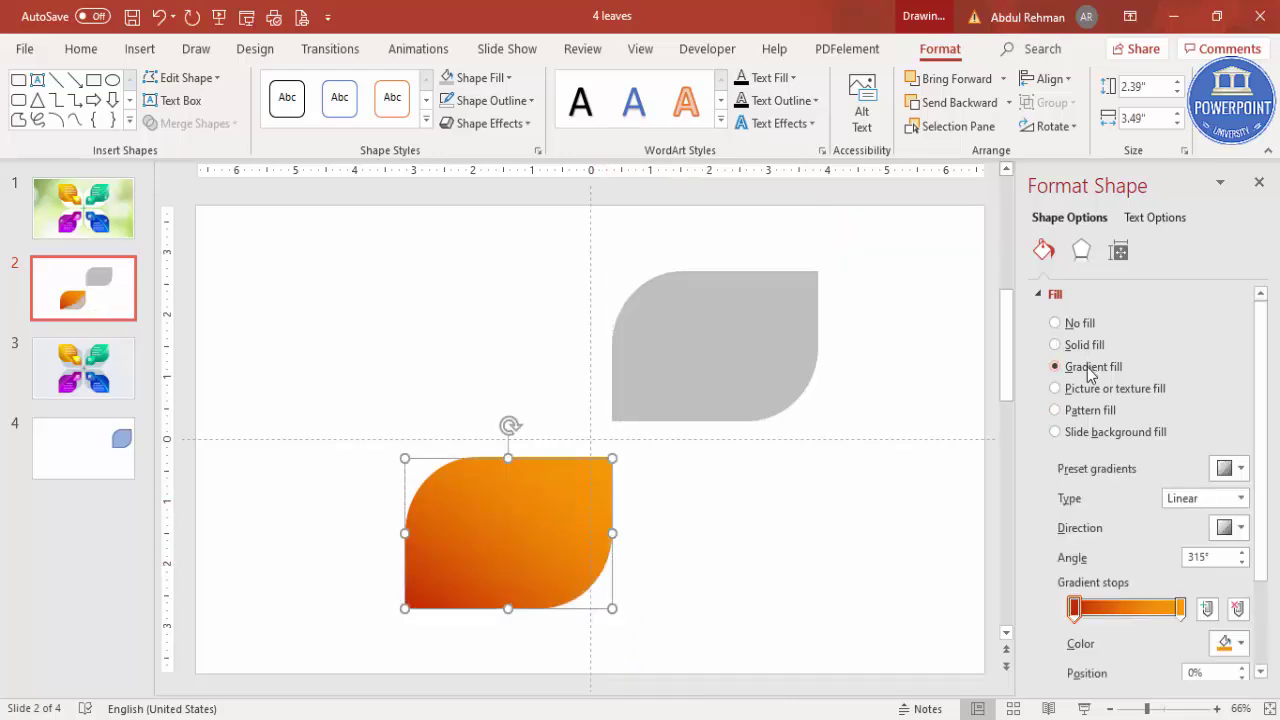
drag(1075, 608, 1155, 610)
click(1129, 607)
click(1080, 608)
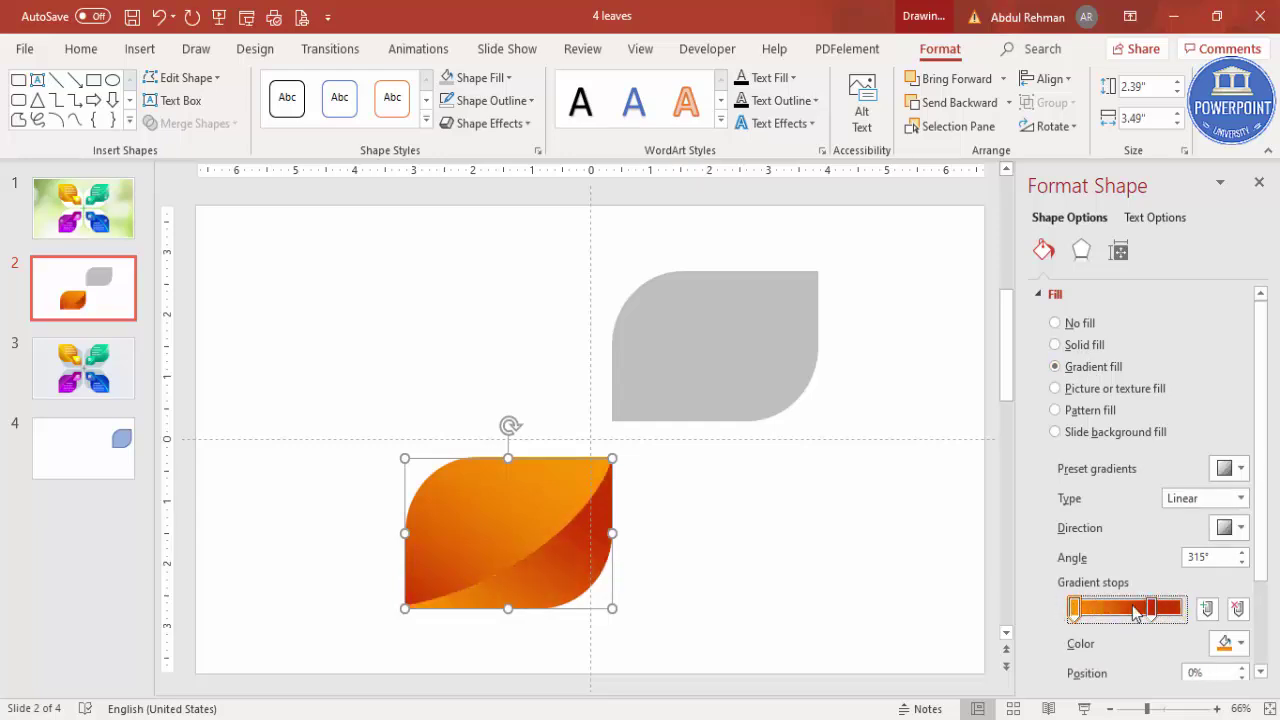
click(1207, 609)
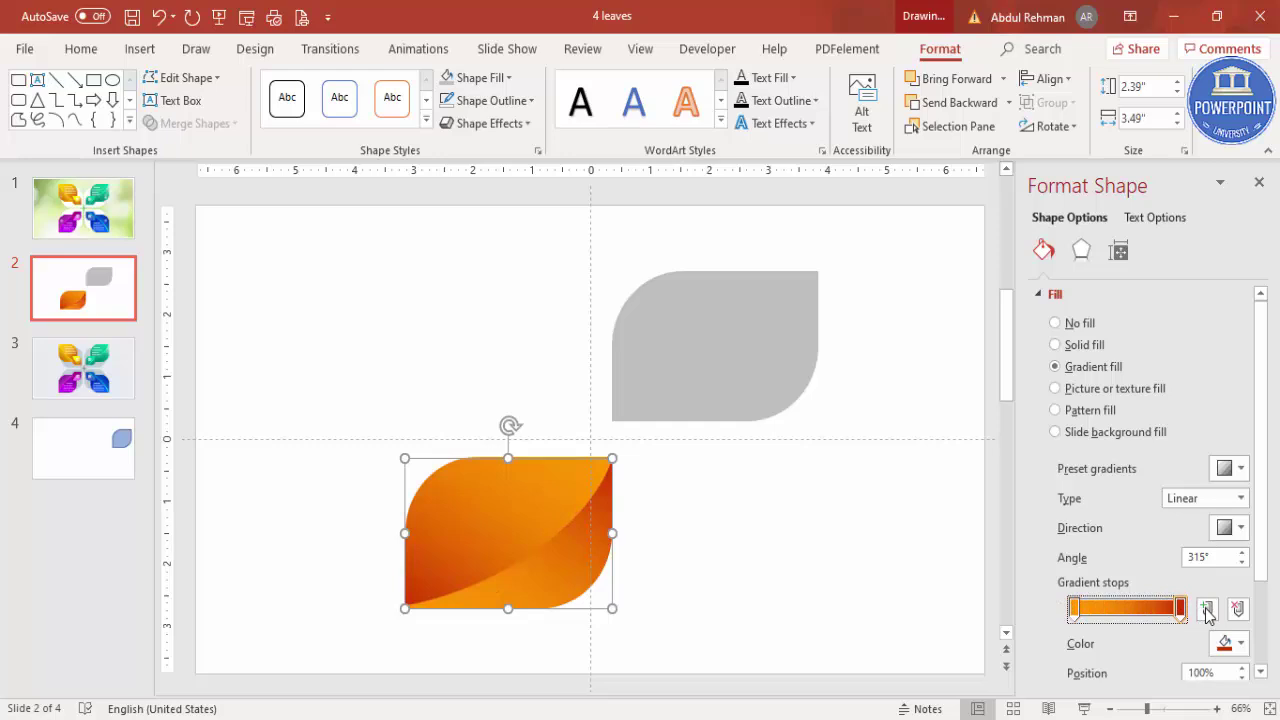
- Set the curved piece's gradient direction to 225° and move the red end stop to 91%
click(1238, 527)
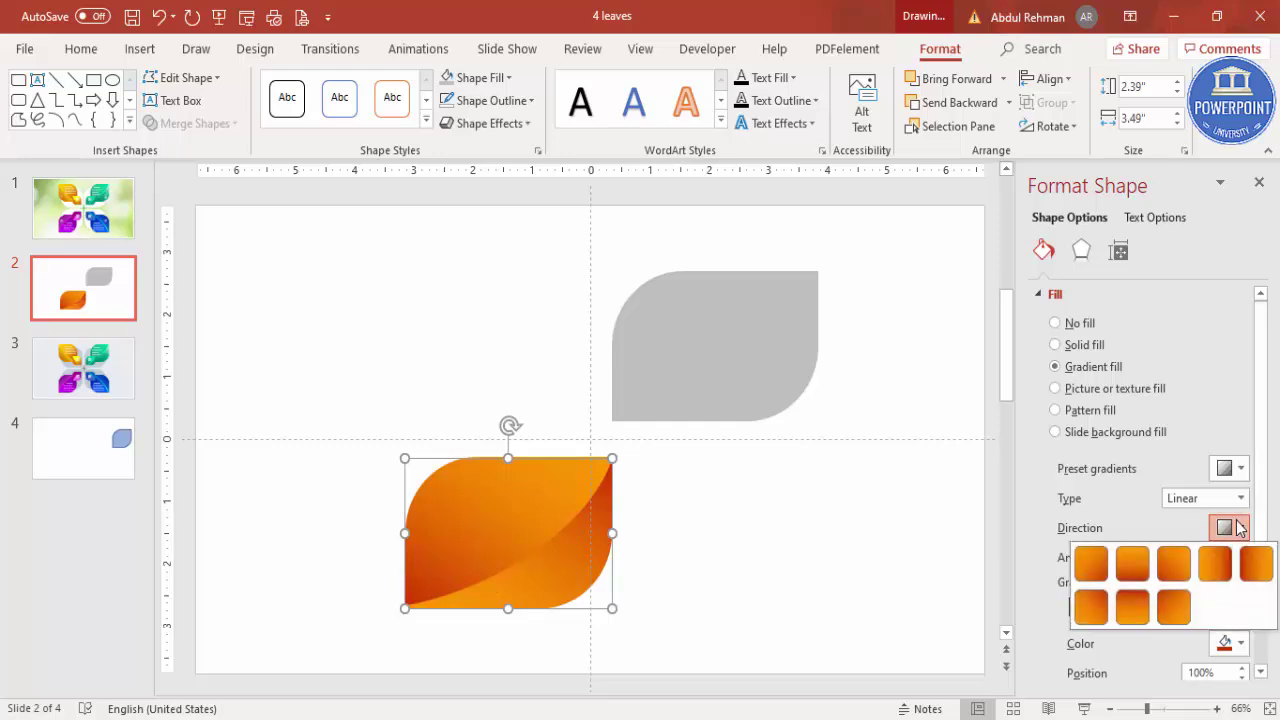
click(1137, 576)
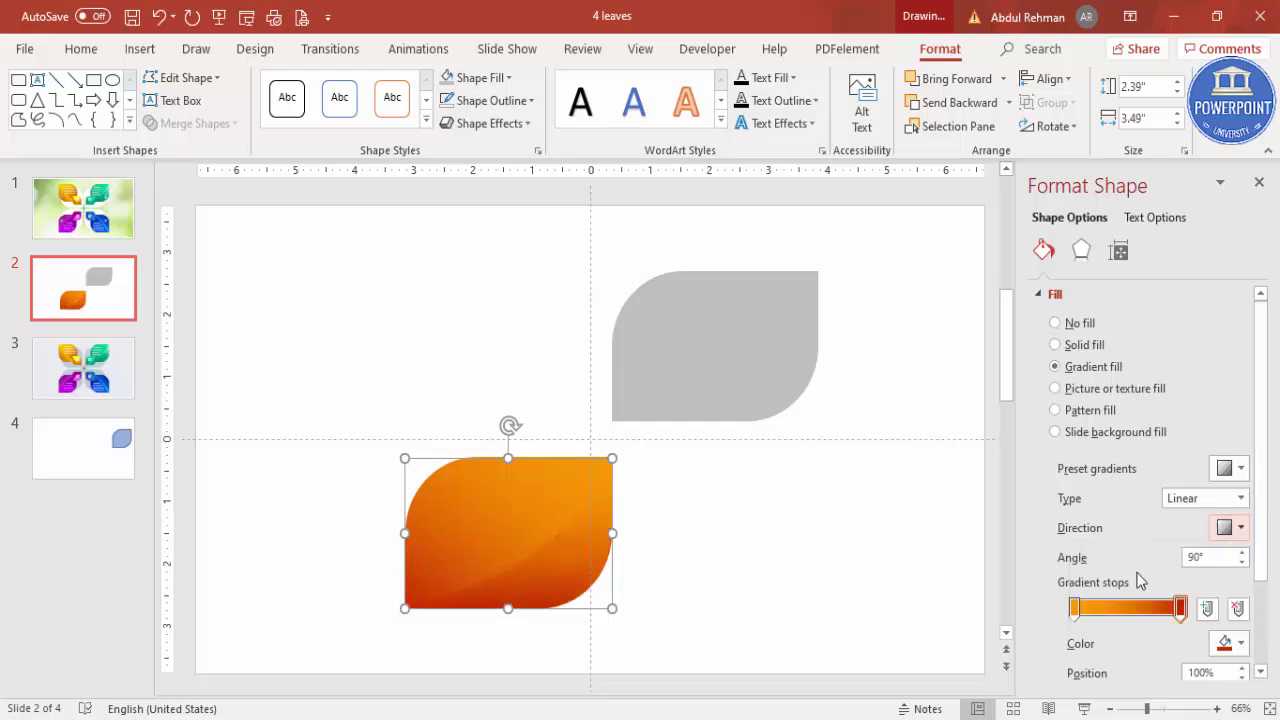
click(1236, 535)
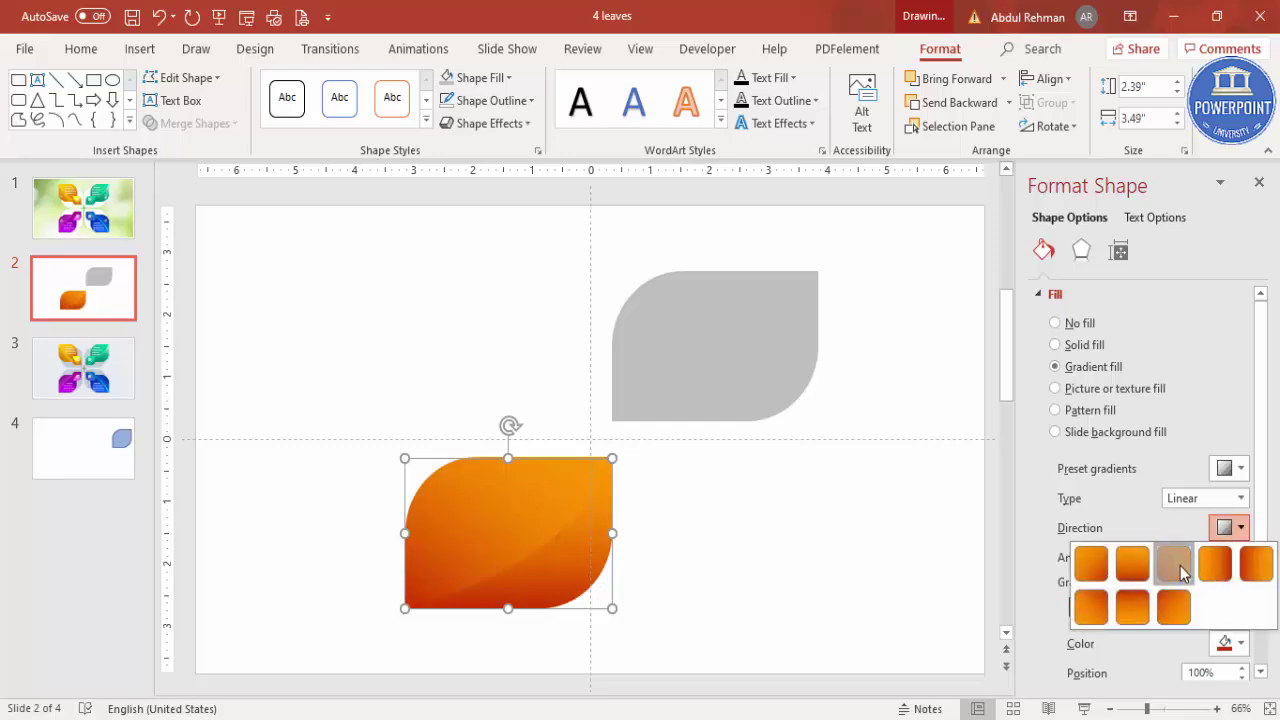
click(1183, 570)
click(1238, 529)
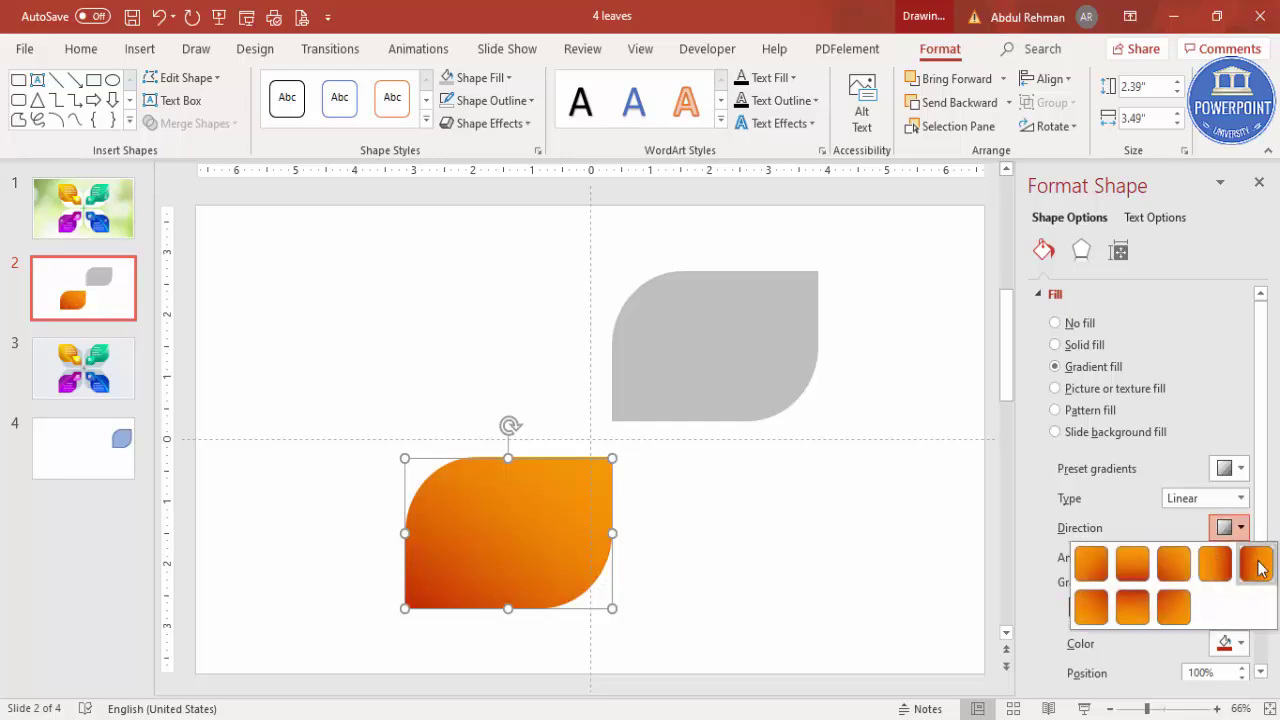
click(1180, 604)
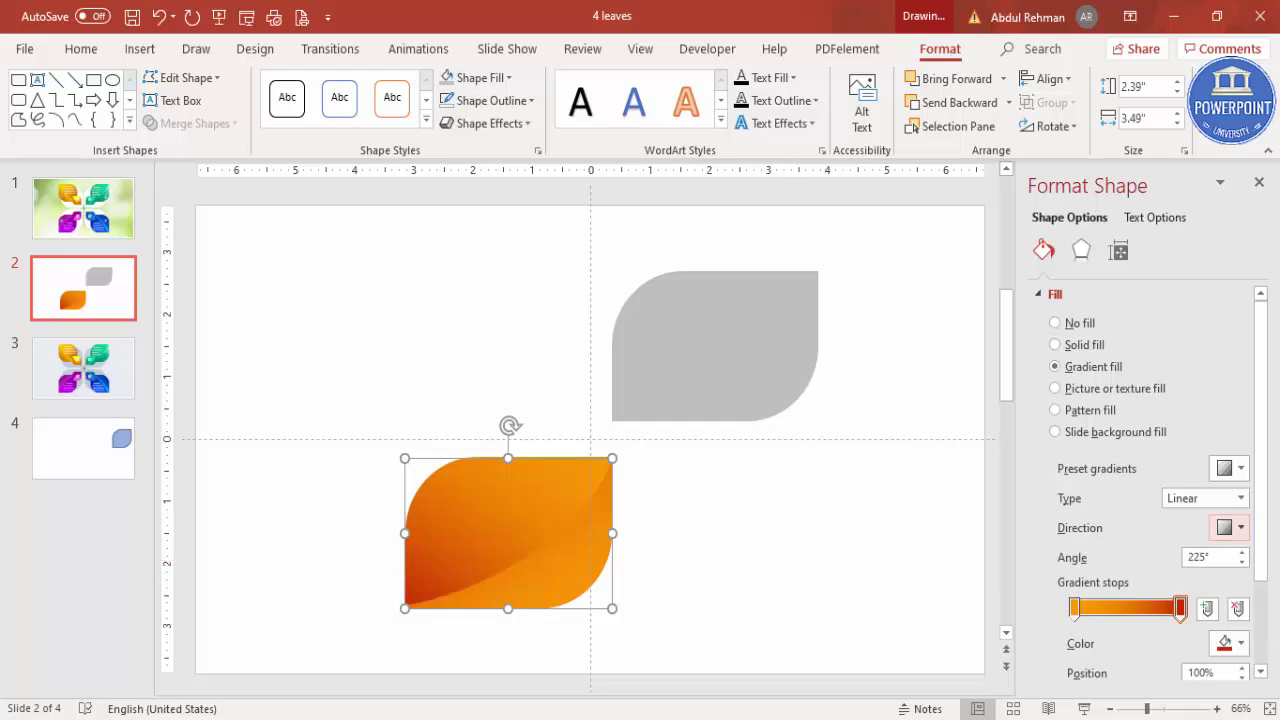
drag(1180, 608, 1172, 612)
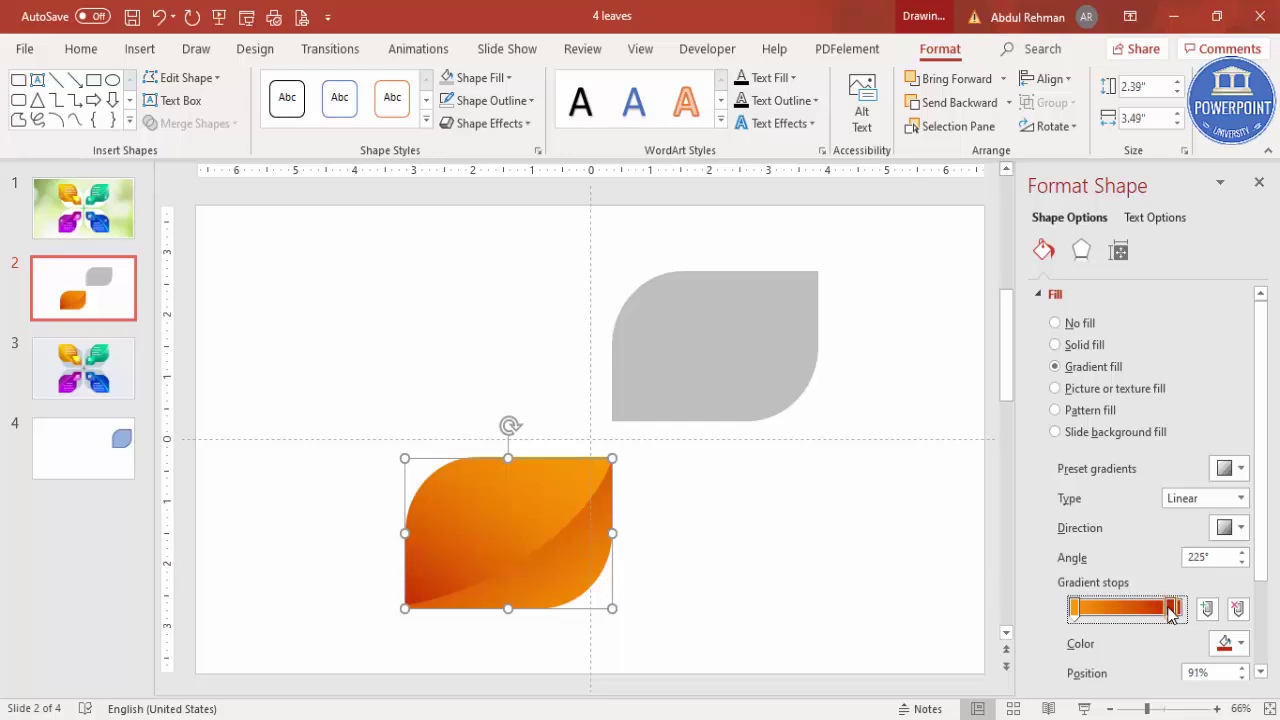
click(846, 566)
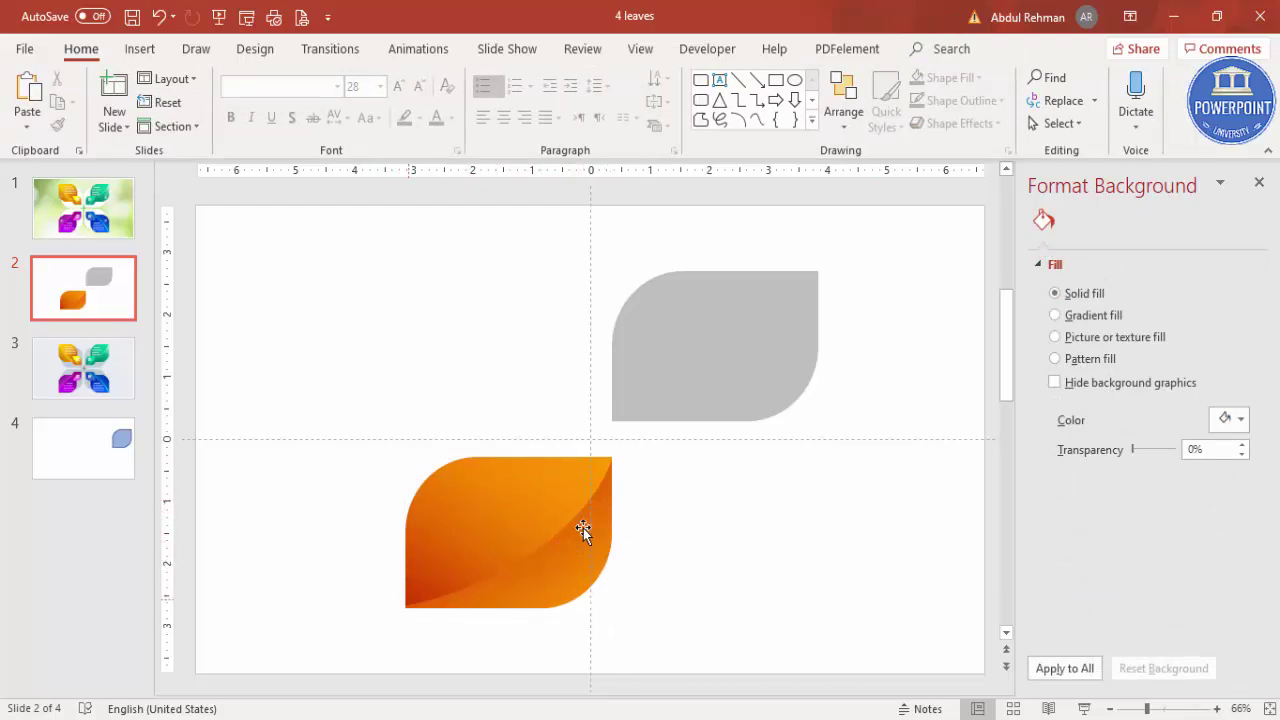
click(547, 566)
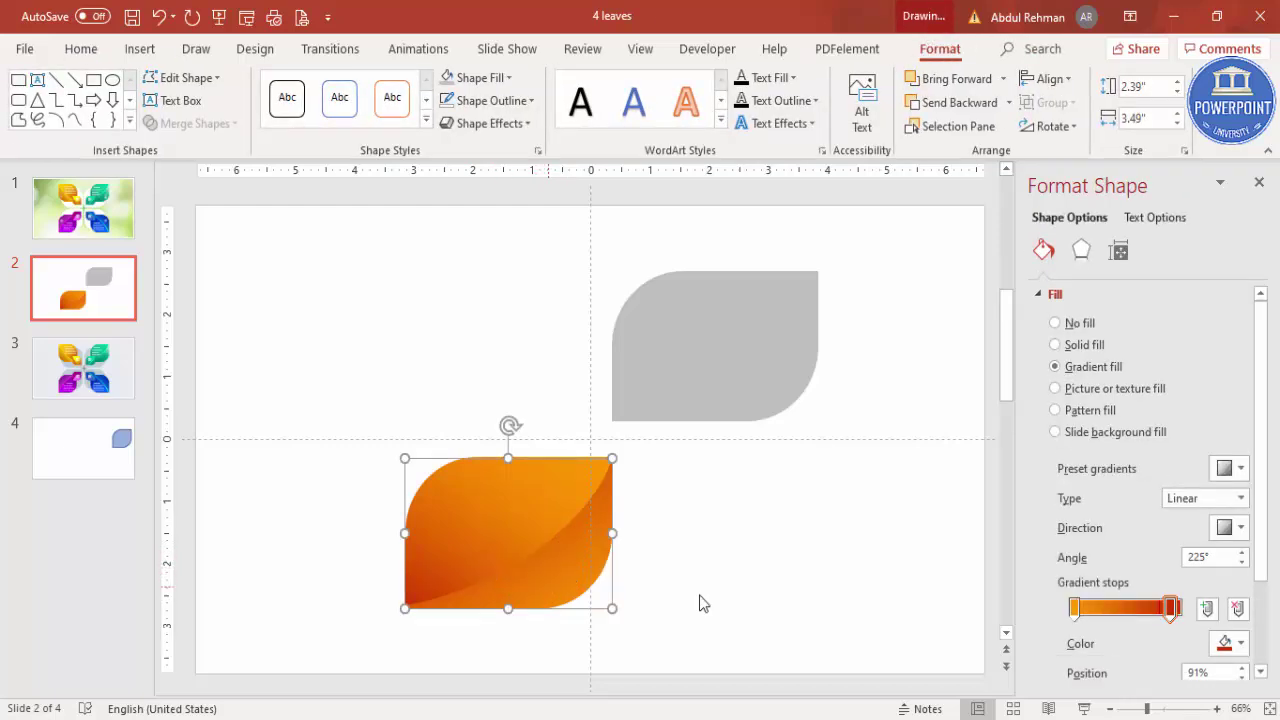
- Change the curved piece's left gradient stop to yellow
click(1075, 607)
click(1230, 643)
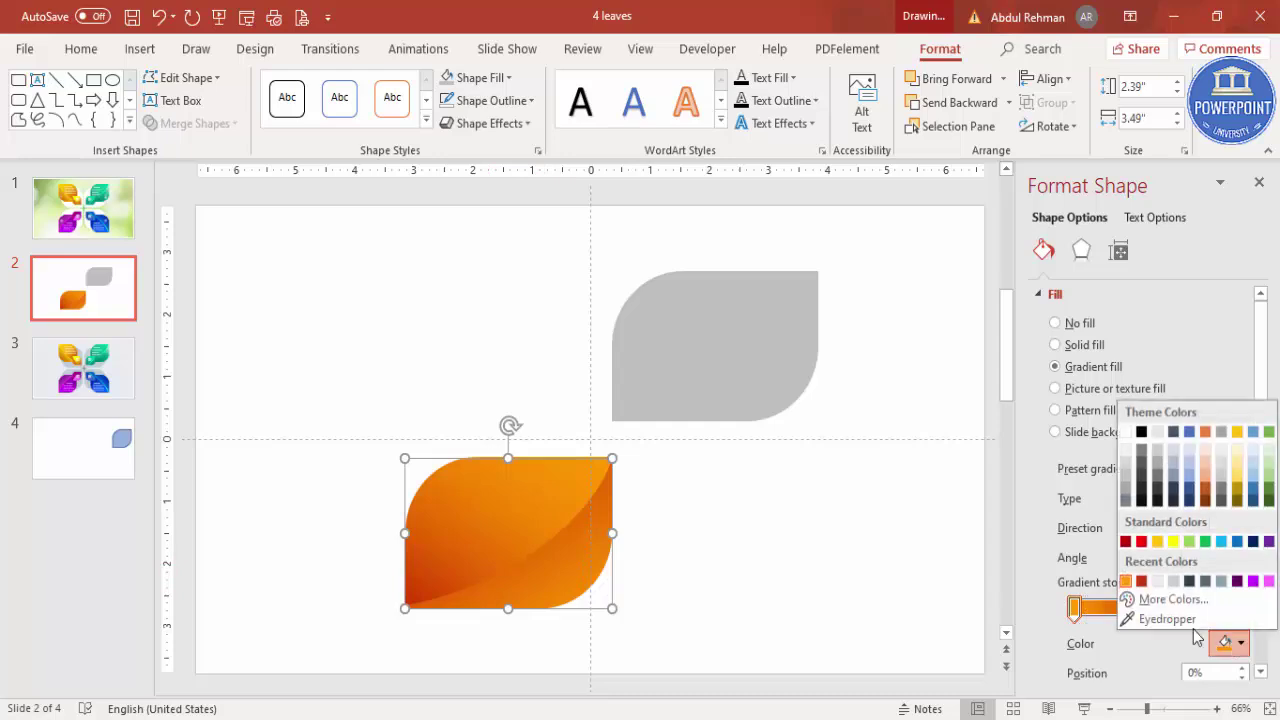
click(1160, 600)
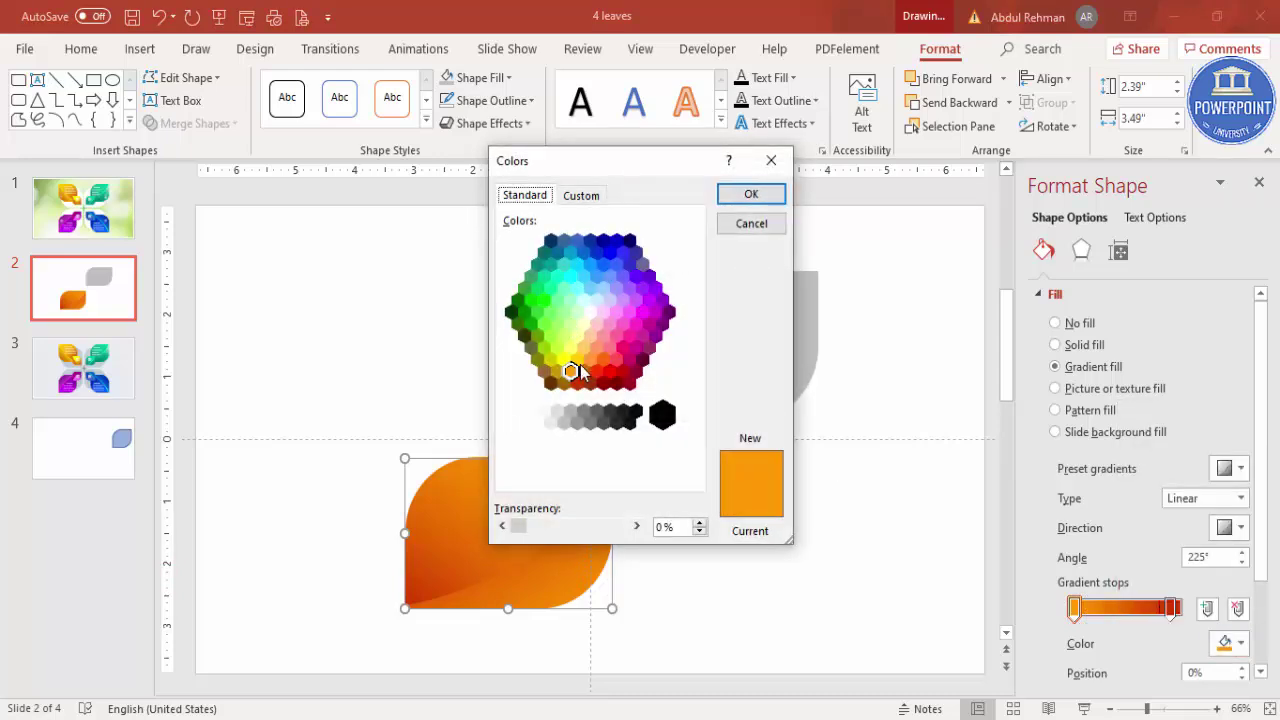
click(576, 359)
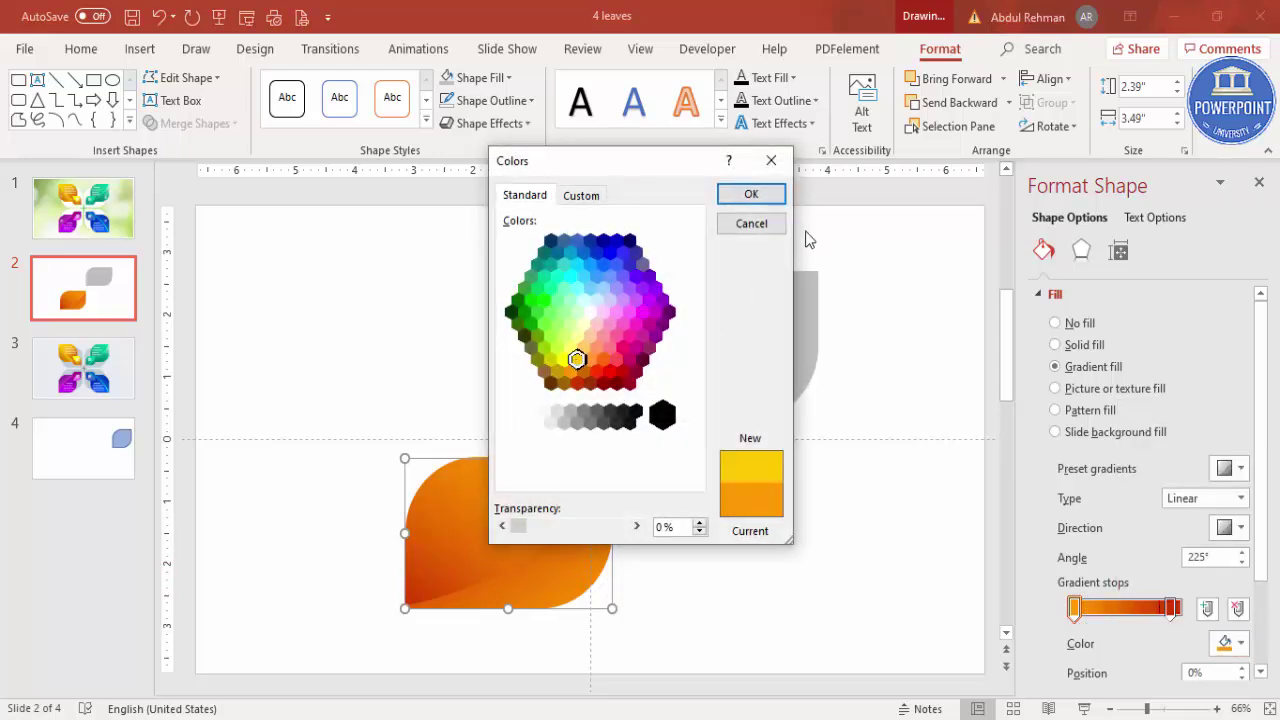
click(769, 200)
click(757, 551)
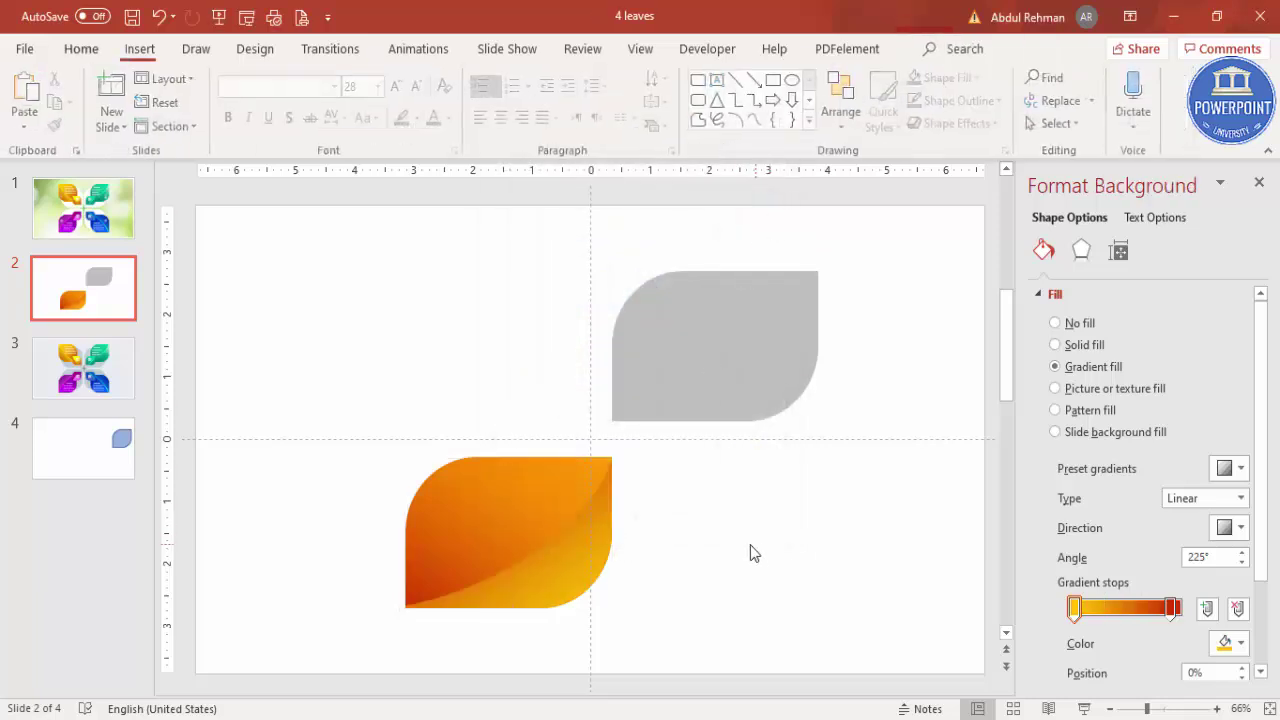
- Duplicate the orange leaf and give the copy a solid yellow fill
click(570, 549)
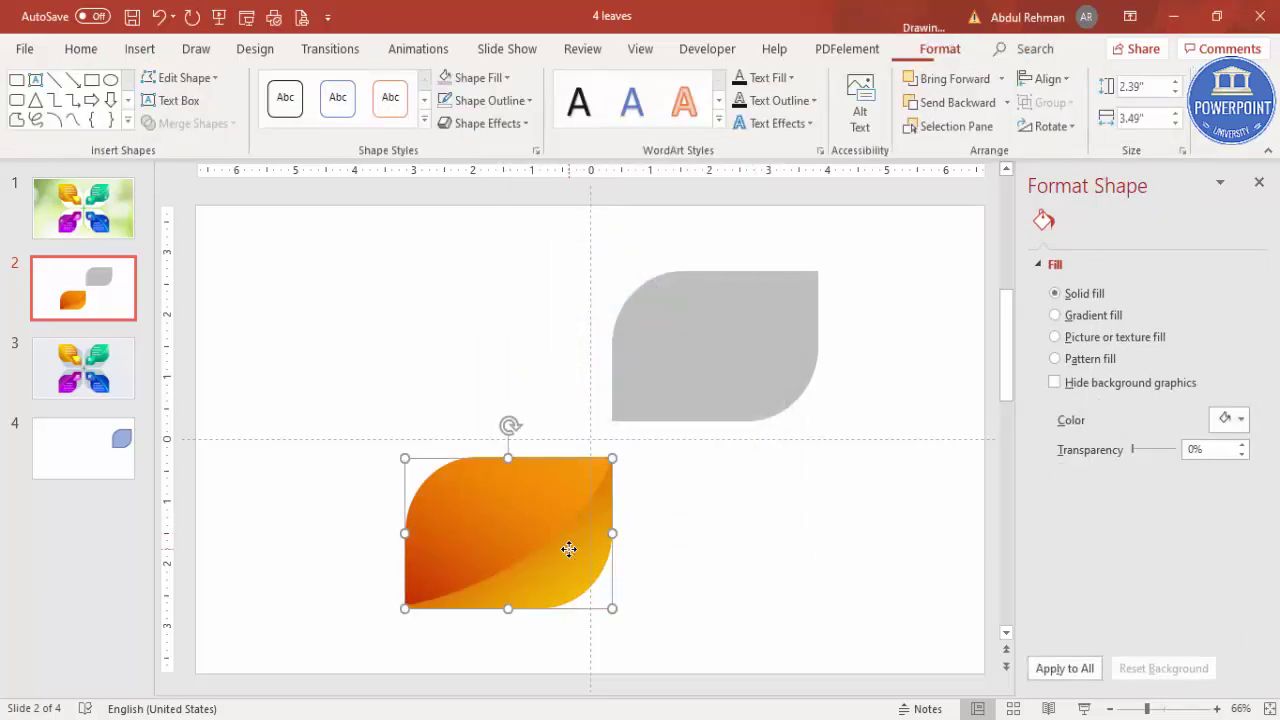
drag(569, 549, 731, 561)
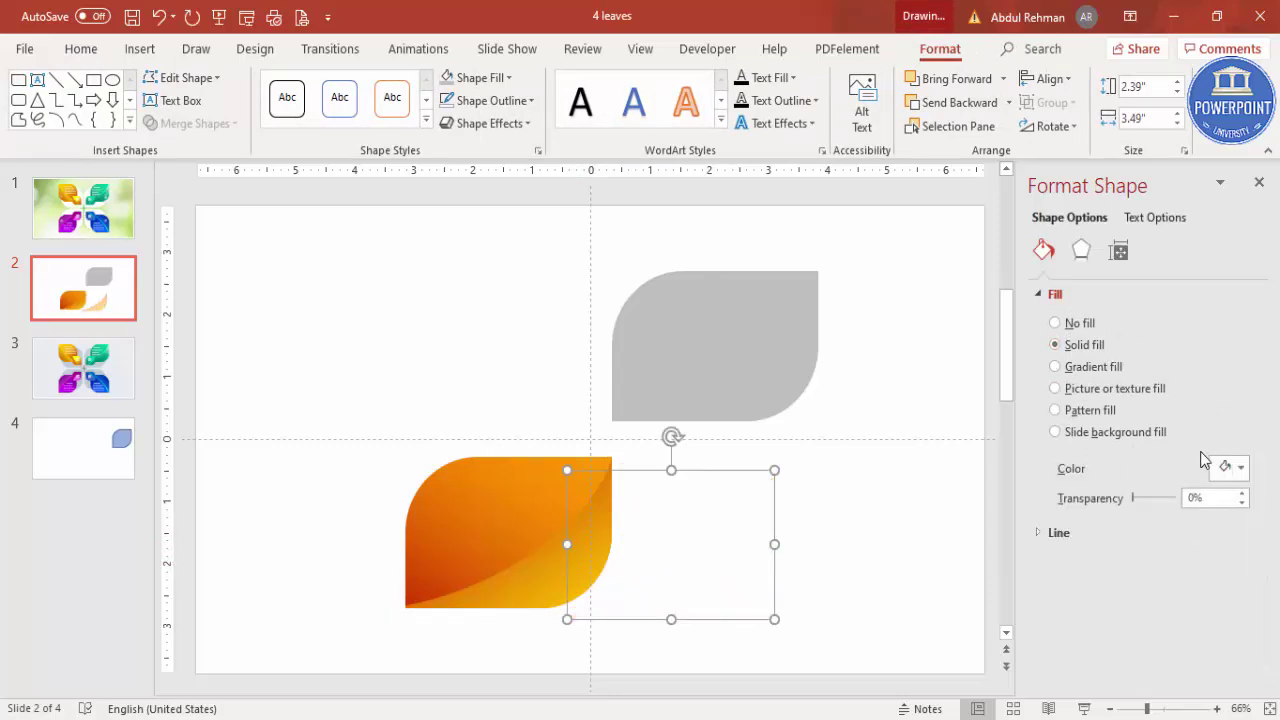
click(1233, 468)
click(1173, 624)
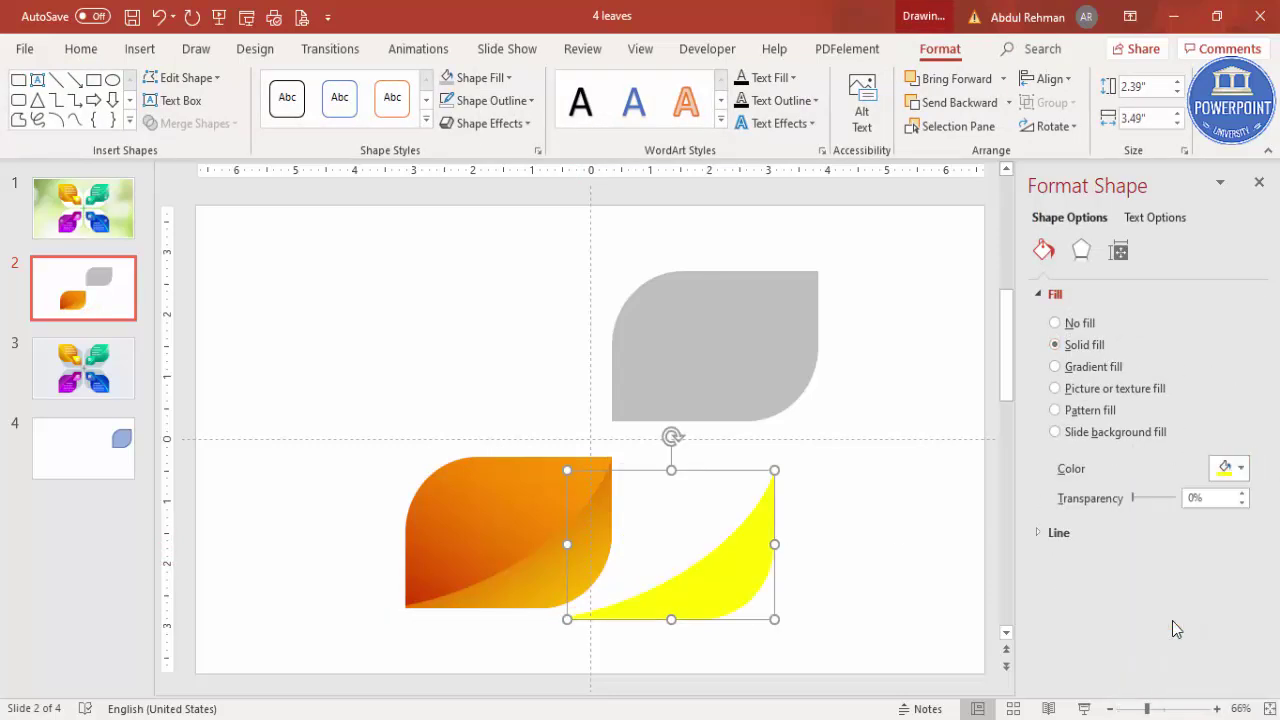
- Zoom in and nudge the yellow copy into place behind the orange leaf
drag(590, 567, 598, 584)
click(1184, 709)
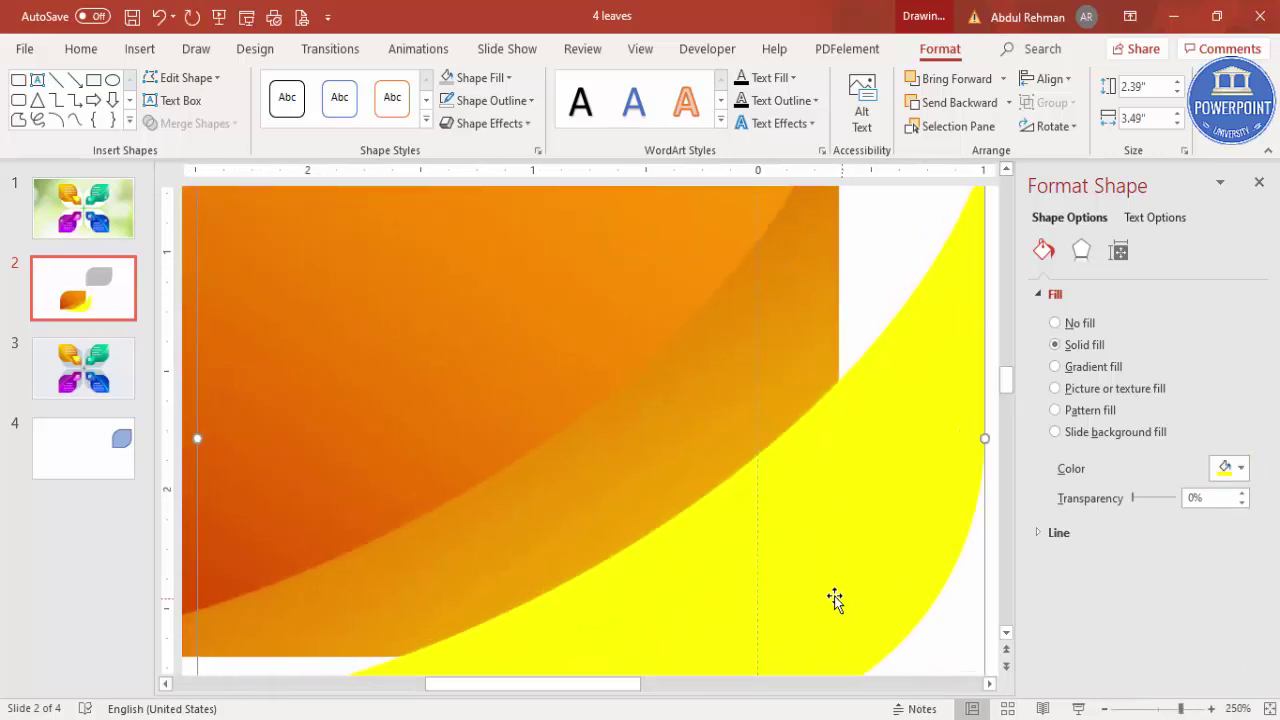
key(ctrl+y)
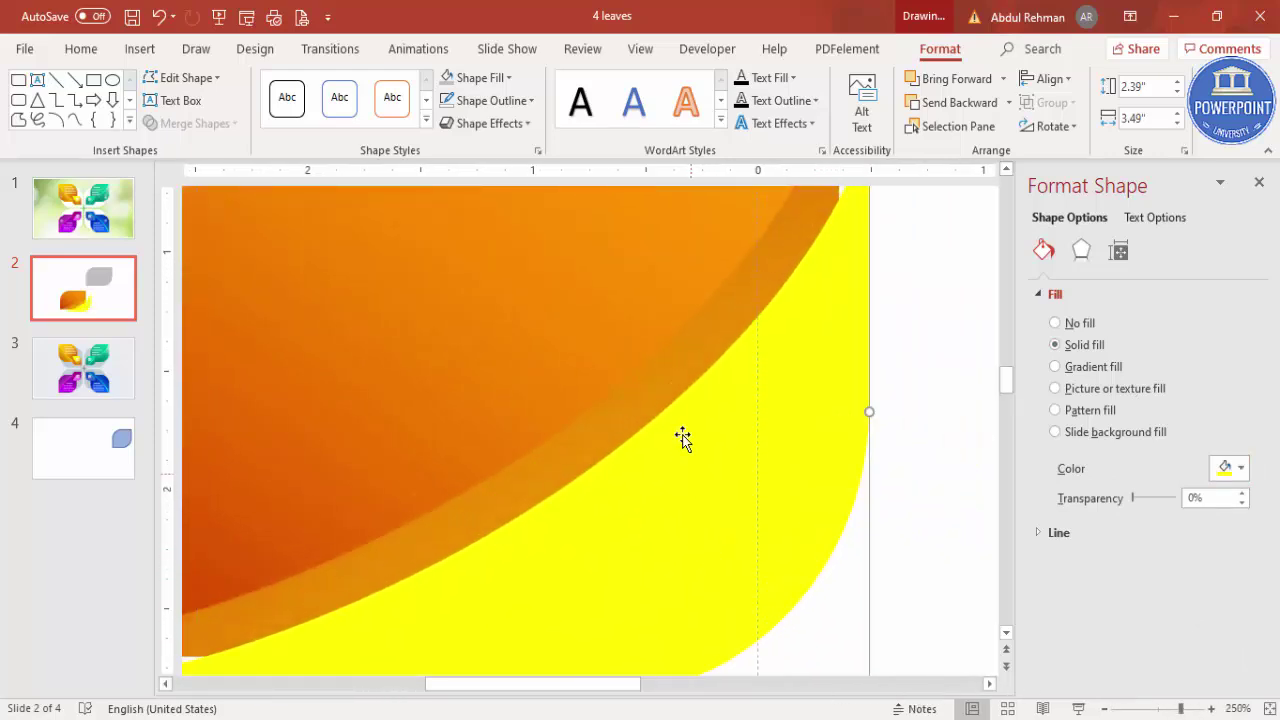
key(ctrl+y)
key(ctrl+z)
key(ctrl+z)
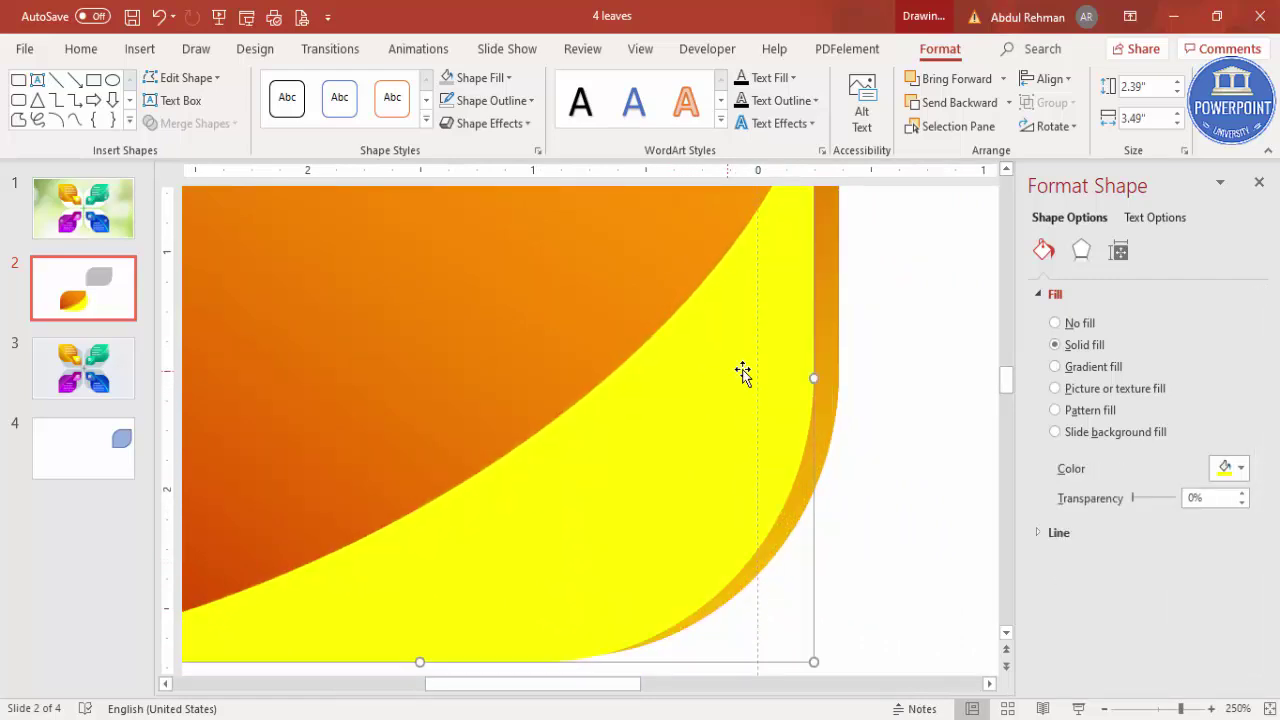
key(ctrl+y)
- Bring the orange leaf forward and align it so only a thin yellow edge shows
click(966, 79)
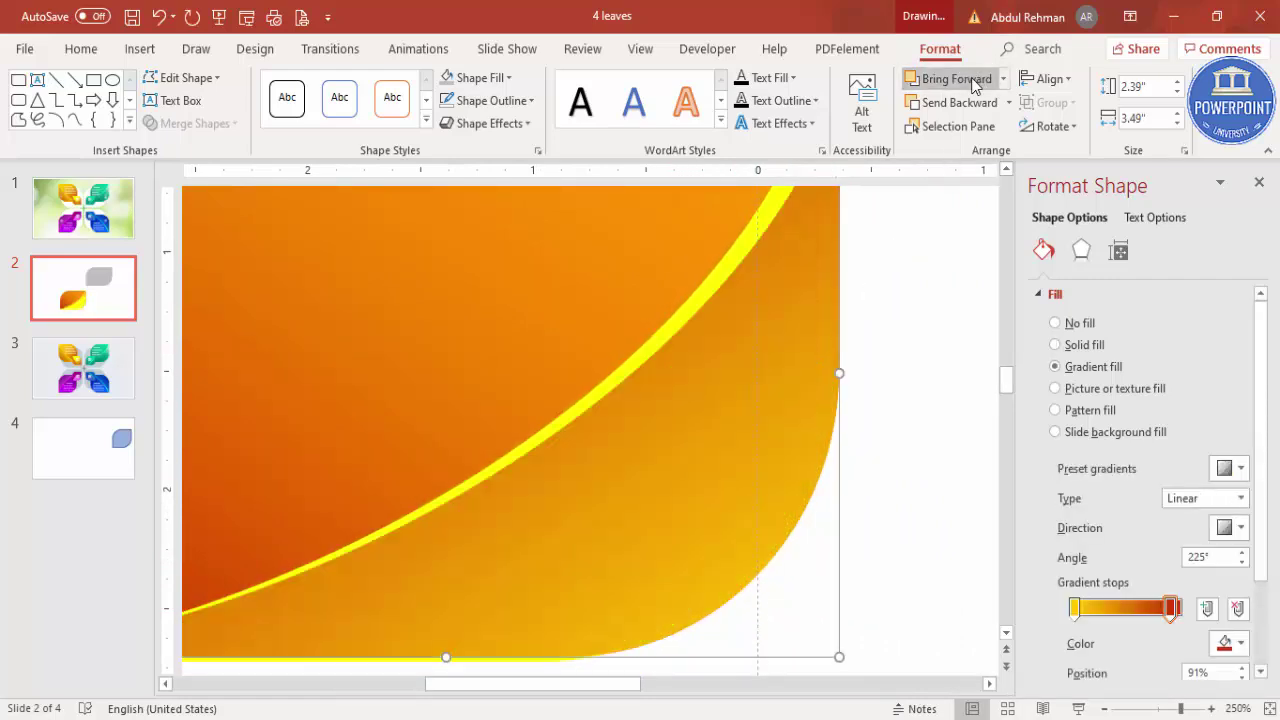
drag(1183, 710, 1166, 710)
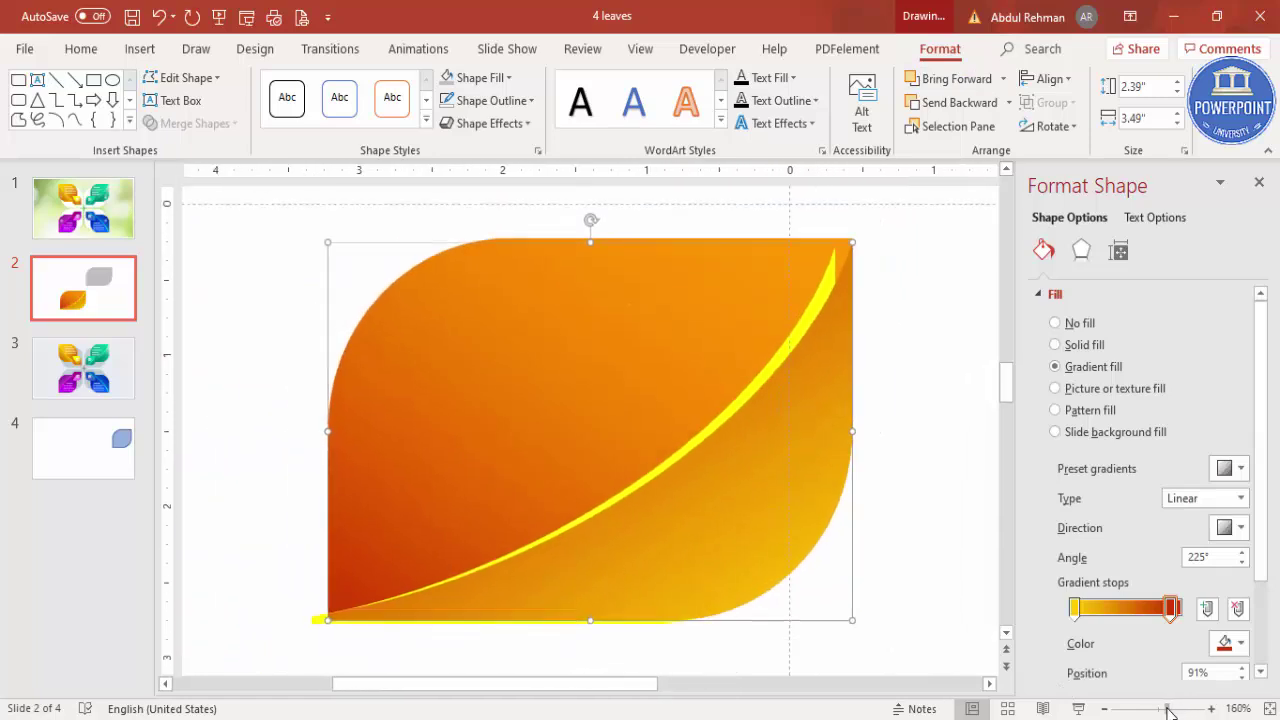
drag(762, 529, 766, 589)
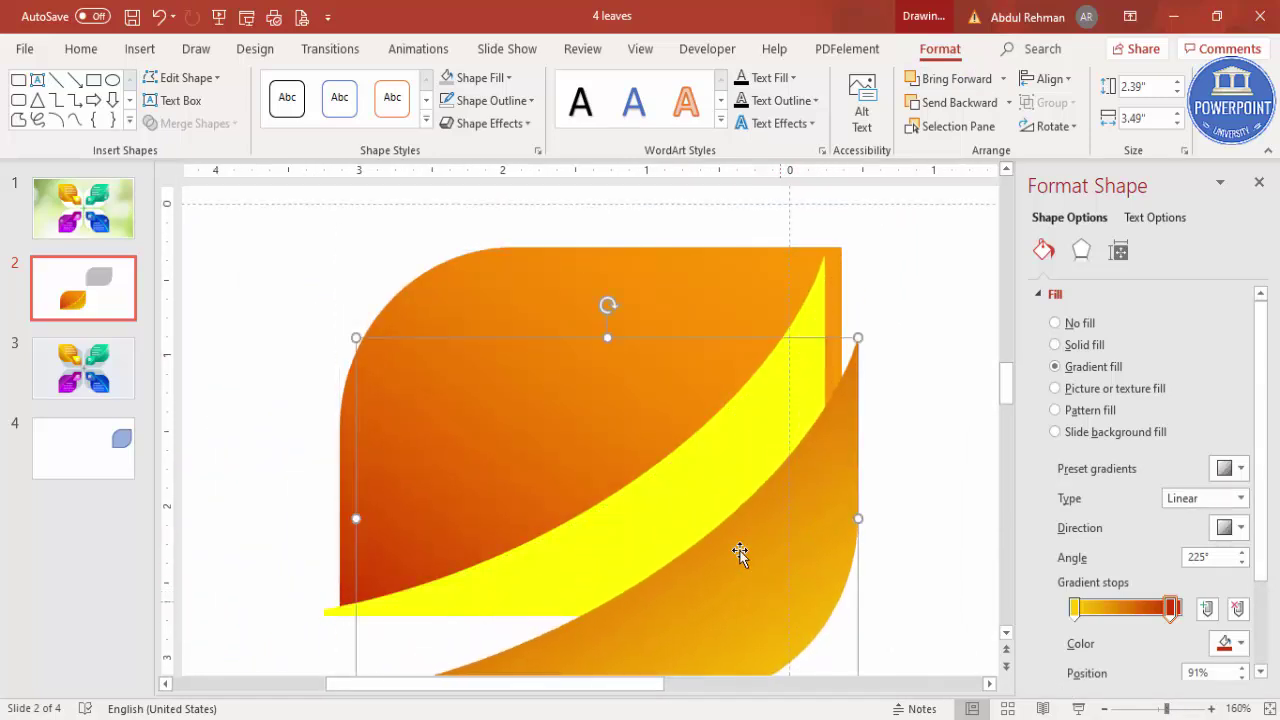
drag(711, 491, 724, 476)
drag(766, 566, 774, 482)
key(ctrl+Up)
click(914, 477)
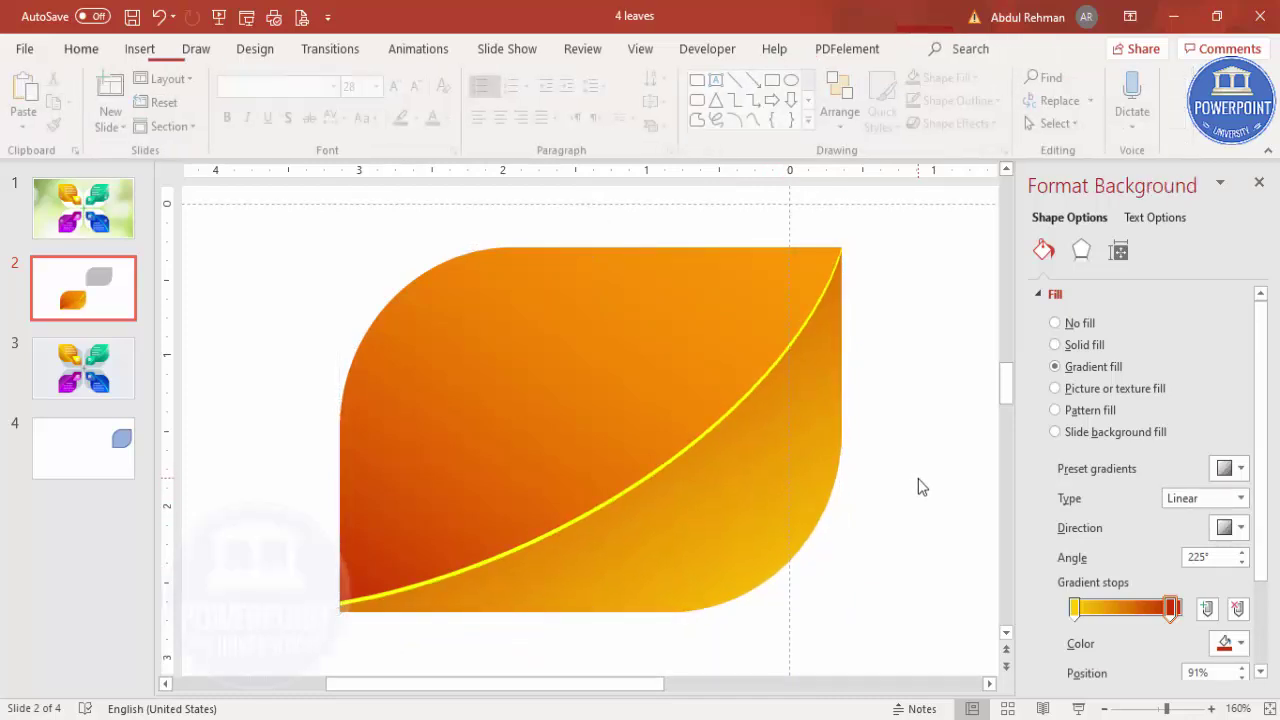
click(1270, 708)
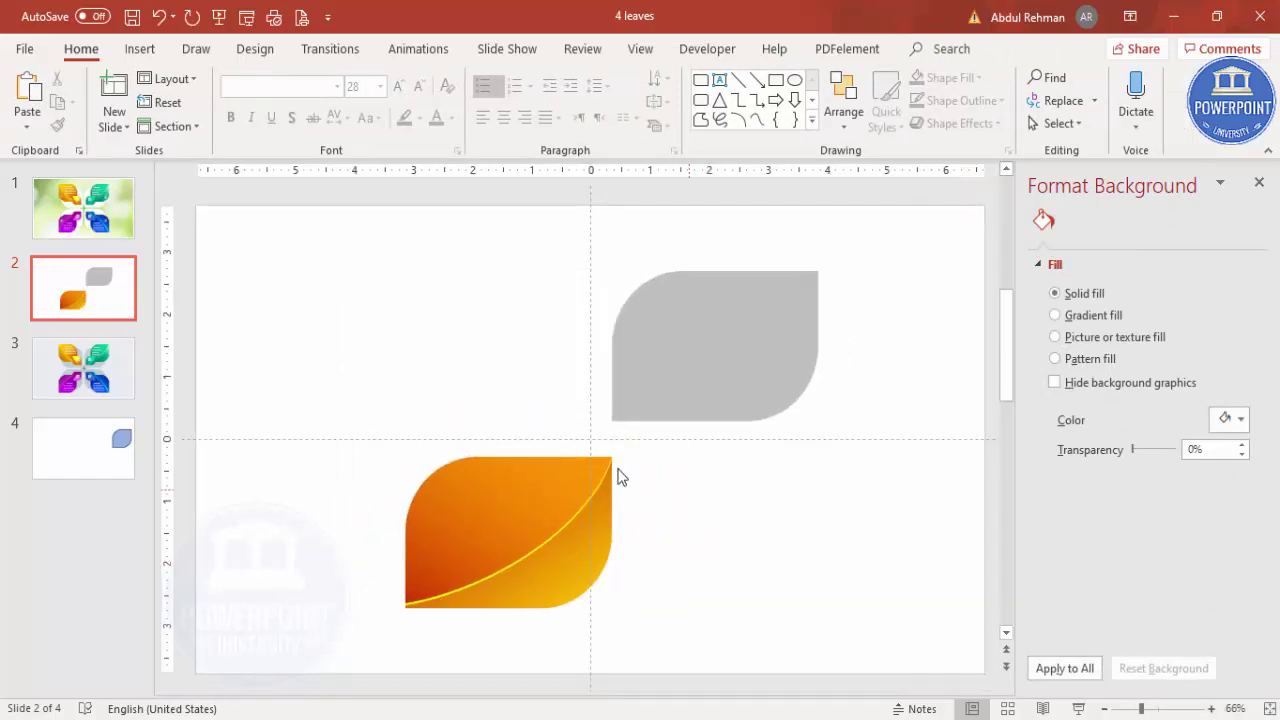
- Move the orange leaf and its yellow highlight onto the grey shadow leaf
drag(334, 430, 704, 682)
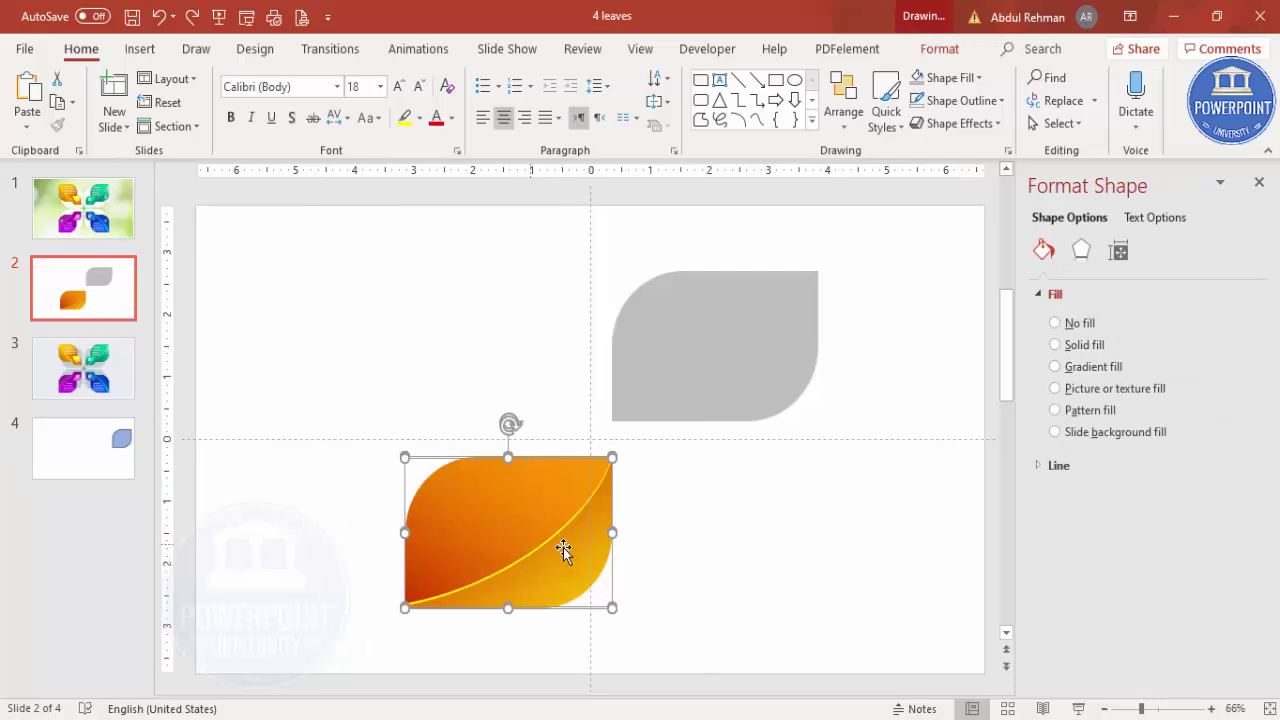
drag(566, 545, 815, 333)
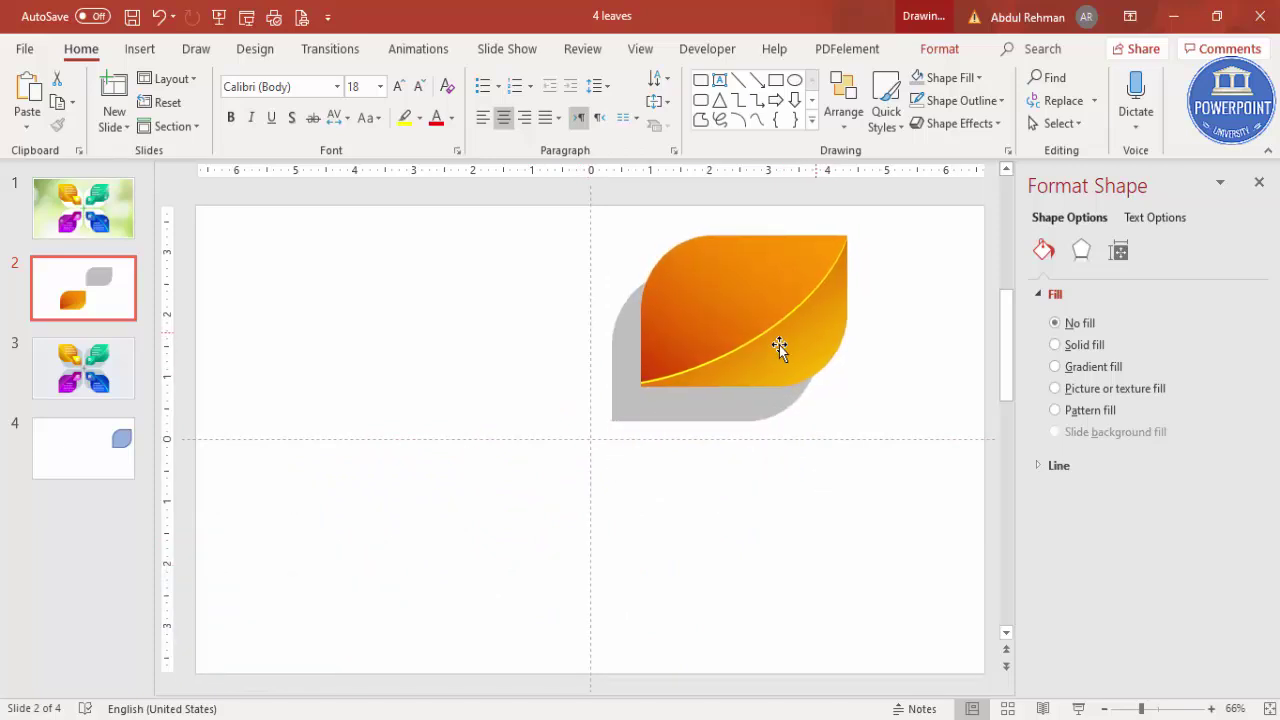
click(763, 480)
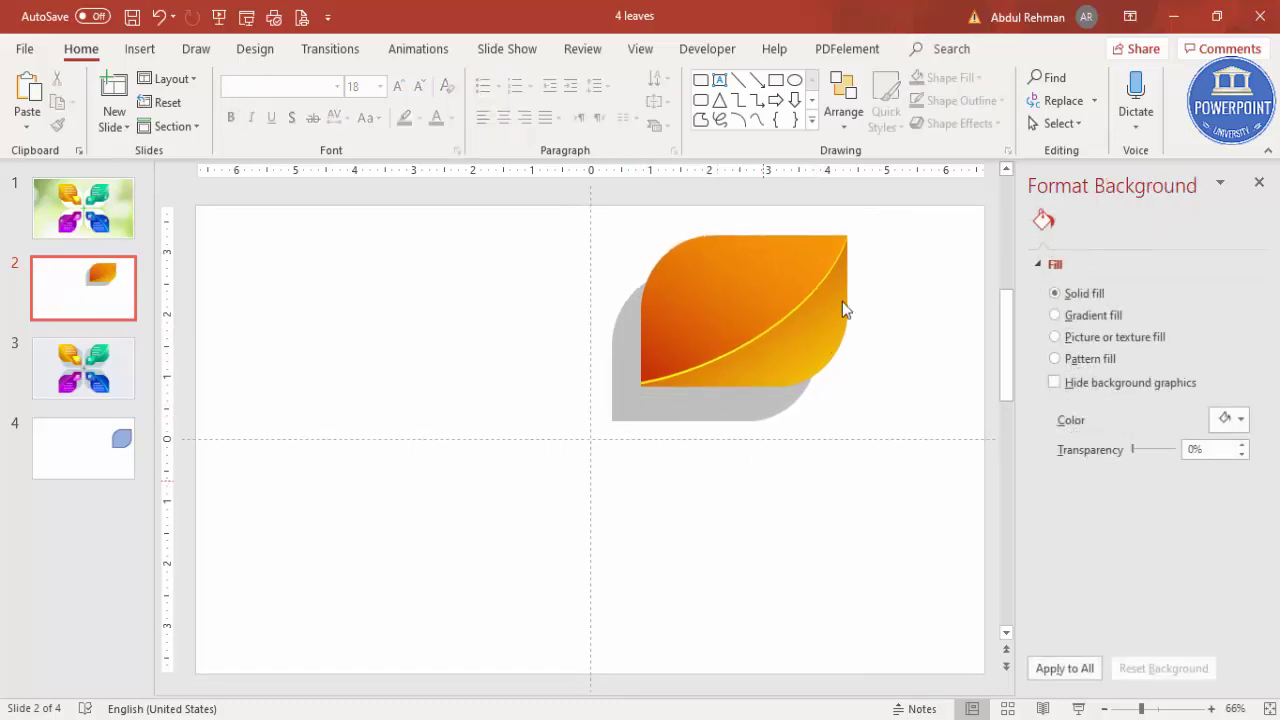
- Add a shrunken copy of the orange leaf at its lower-left corner and select all the leaf shapes
click(724, 330)
drag(808, 323, 808, 498)
drag(643, 420, 667, 378)
click(841, 464)
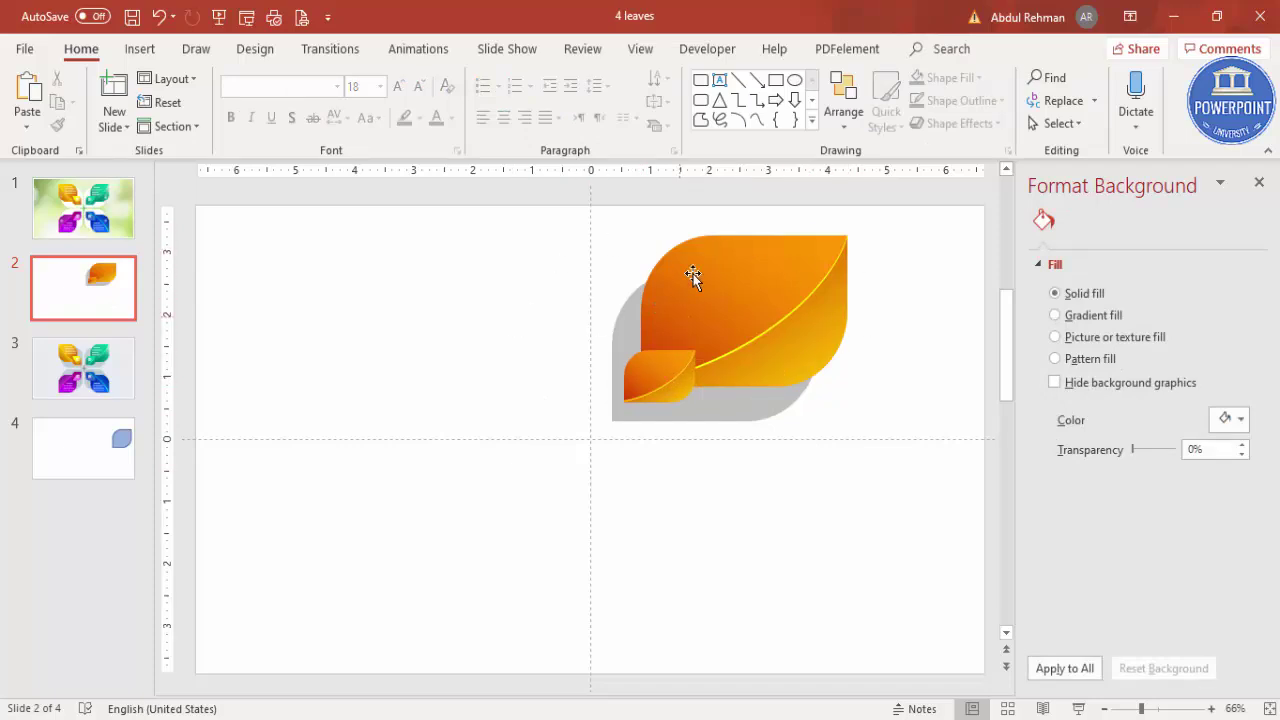
drag(912, 498, 548, 168)
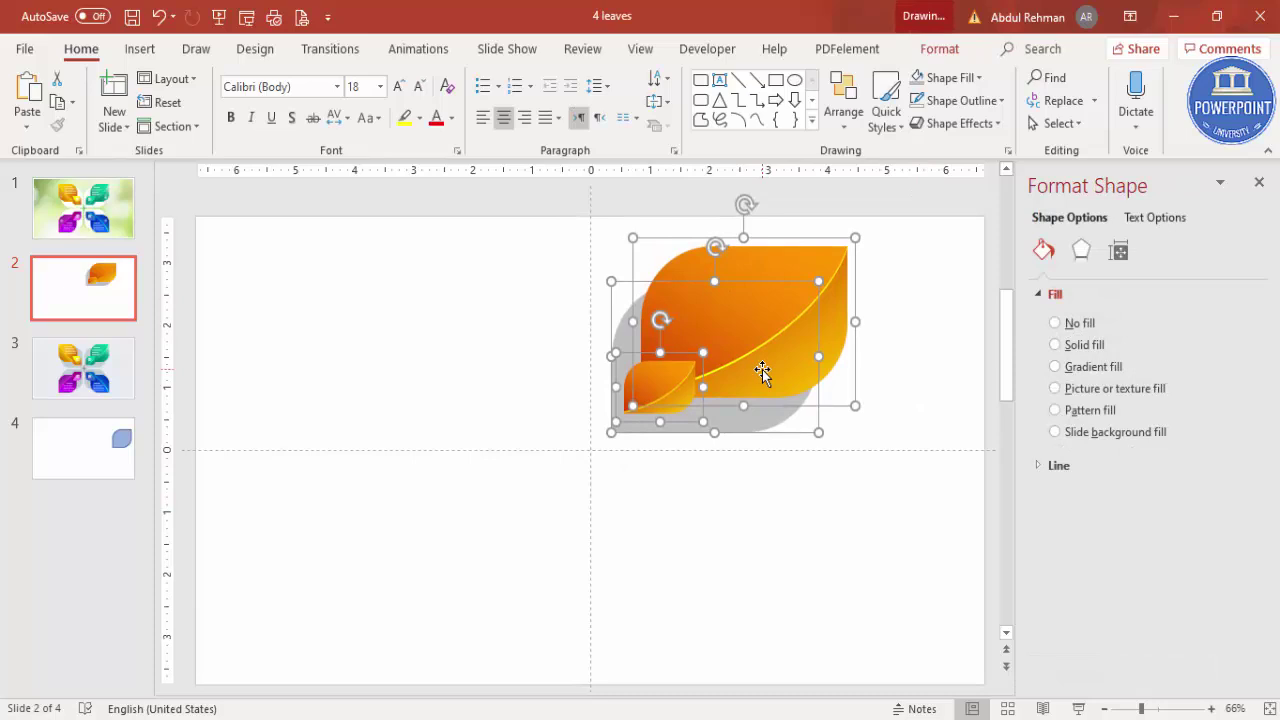
- Group the leaf, place a horizontally flipped copy to its left, and select both leaves
key(ctrl+g)
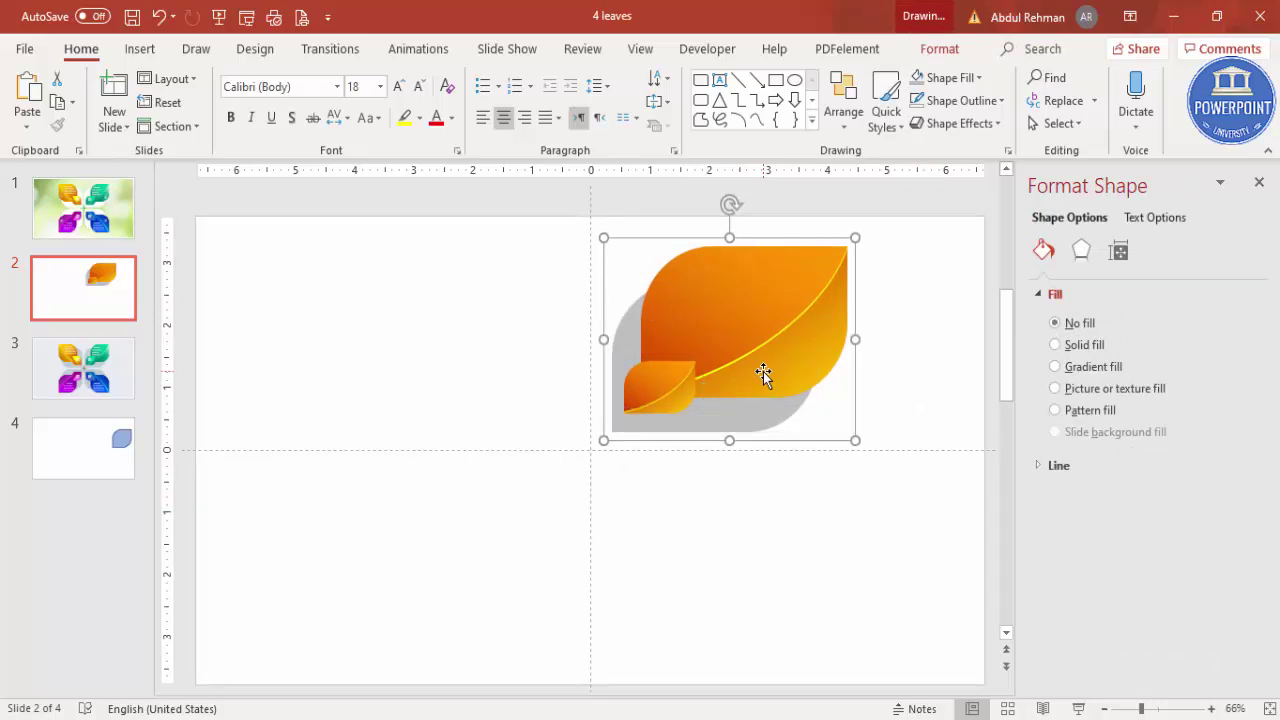
drag(763, 370, 495, 374)
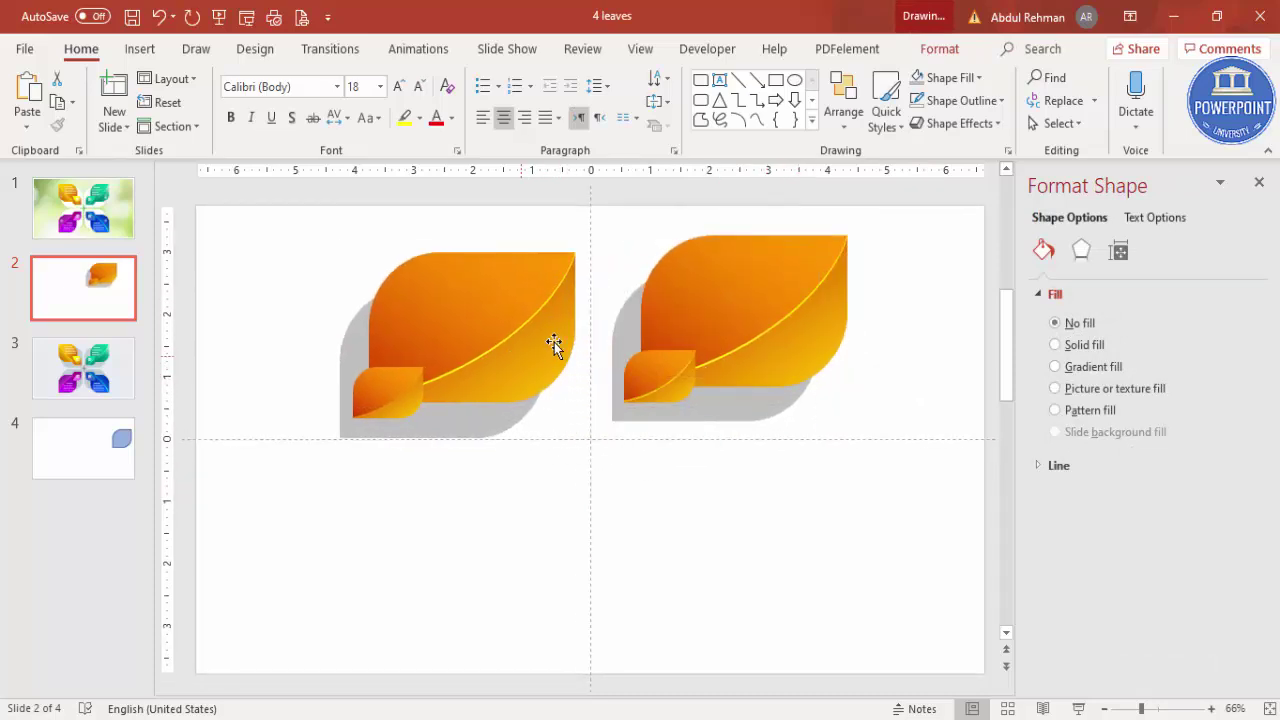
click(942, 50)
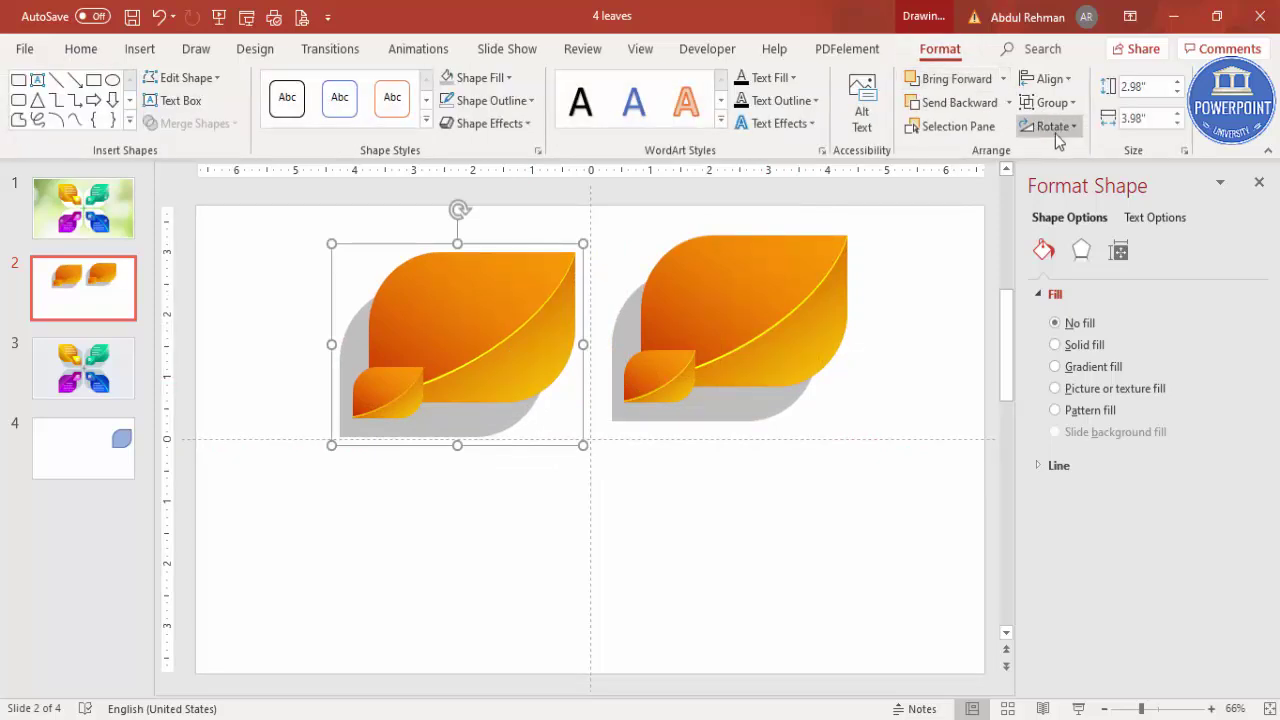
click(1058, 130)
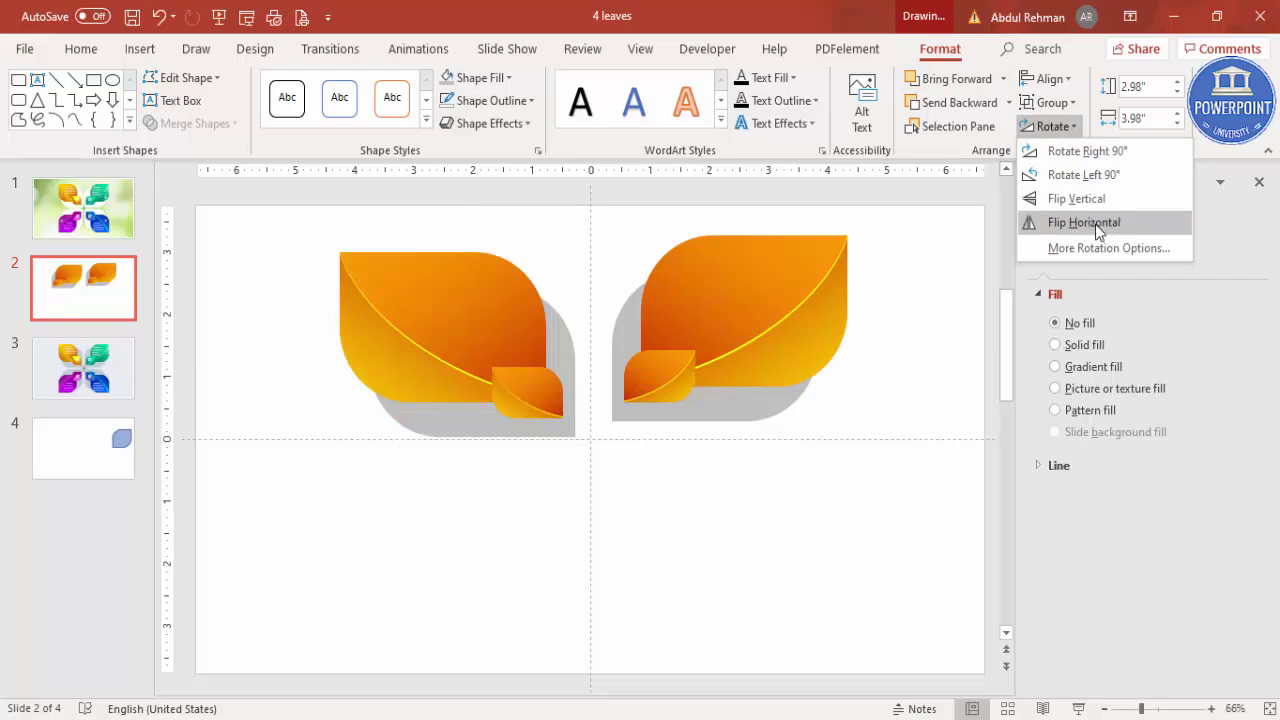
click(1095, 224)
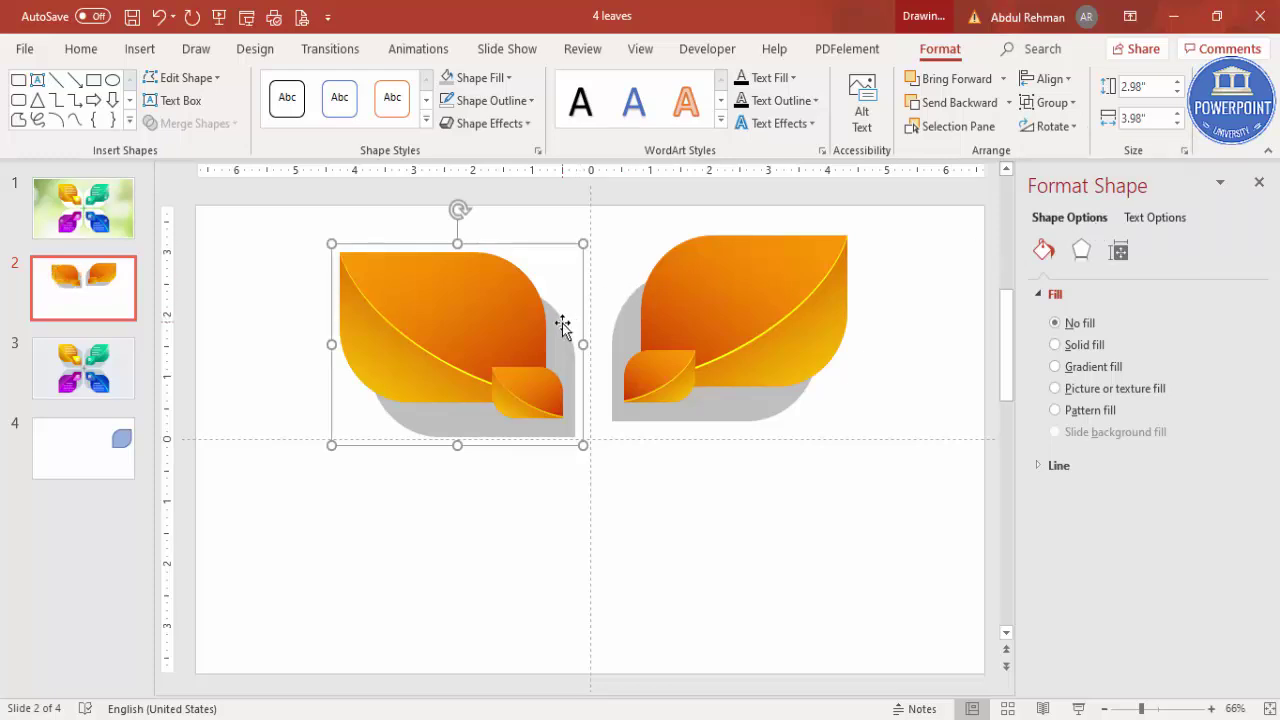
mouse_move(580, 290)
mouse_down()
mouse_move(580, 271)
mouse_move(591, 274)
mouse_move(574, 277)
mouse_up()
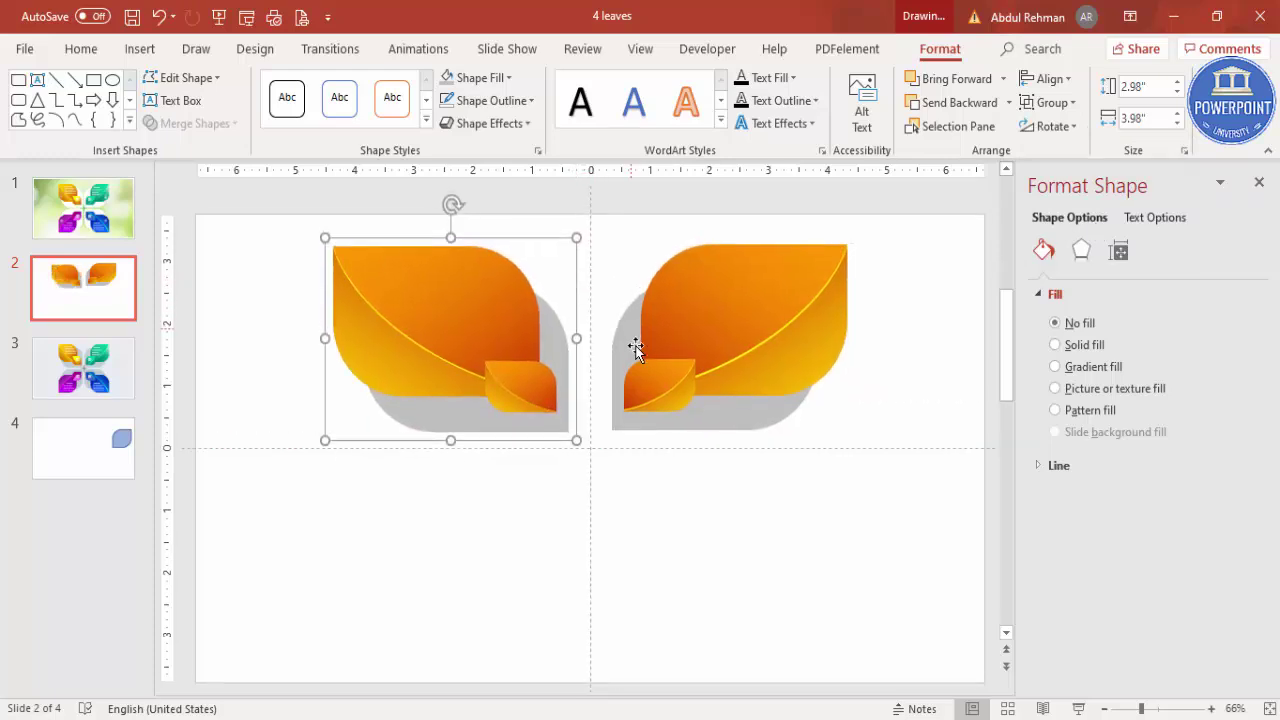
shift+click(761, 303)
- Copy both leaves into a lower row, flipped horizontally and vertically, beneath the top pair
drag(811, 300, 795, 495)
click(1053, 126)
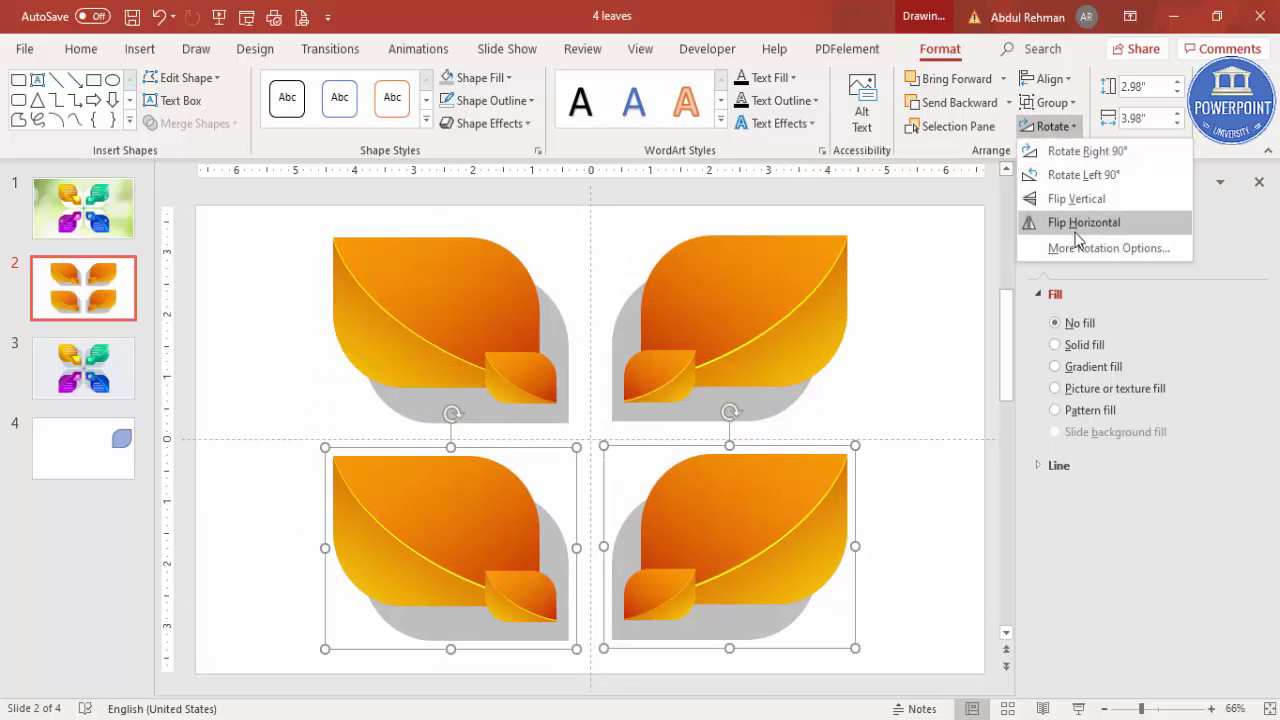
click(1077, 229)
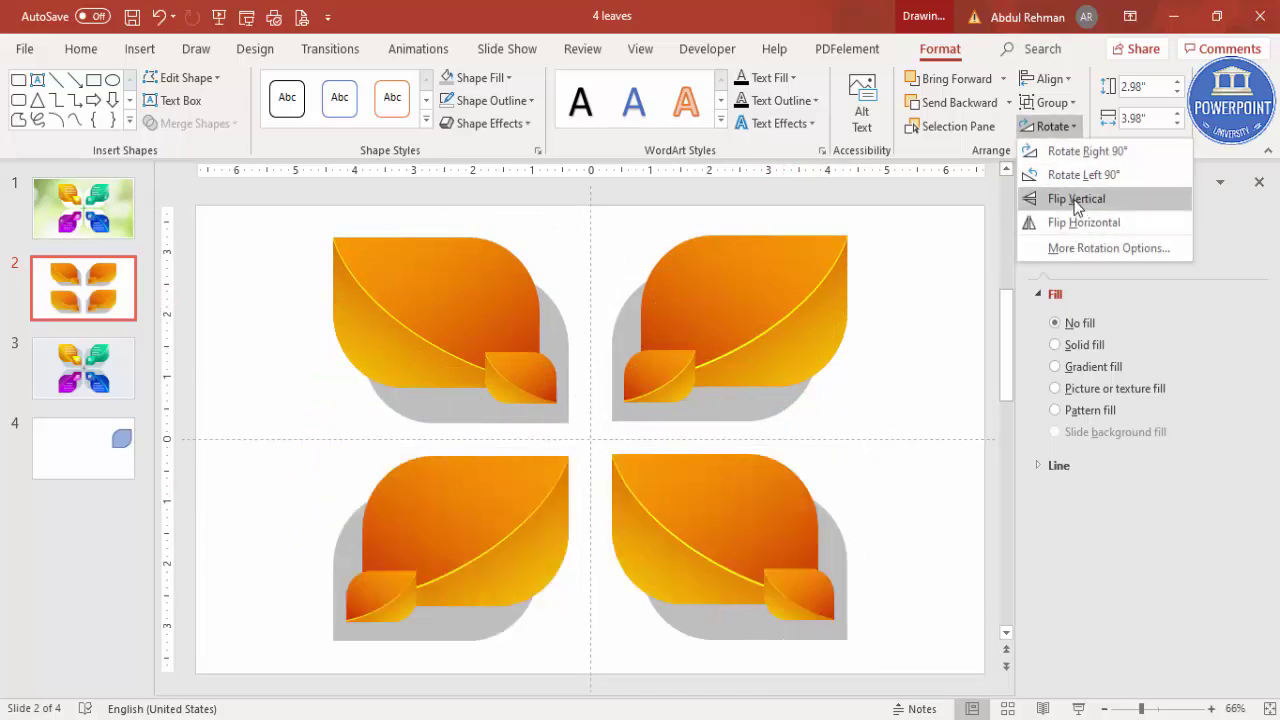
click(1077, 199)
scroll(797, 464, down, 1)
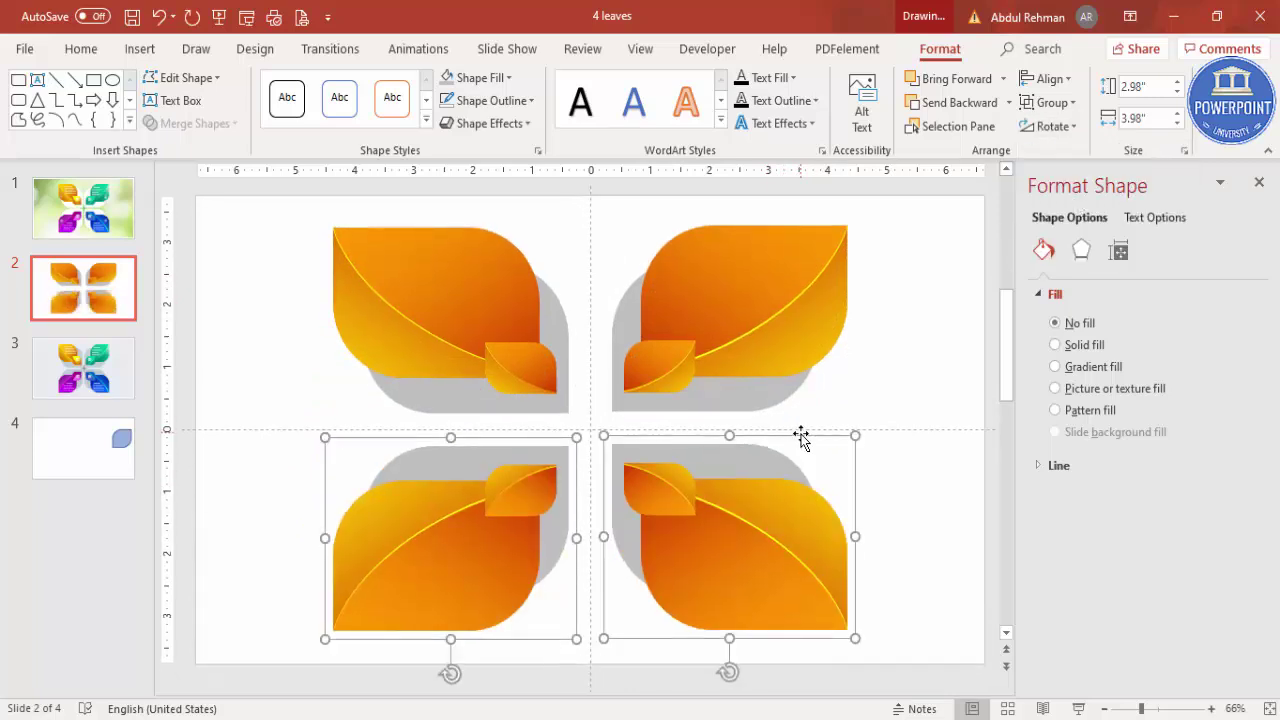
scroll(802, 440, up, 1)
drag(802, 440, 917, 503)
click(917, 503)
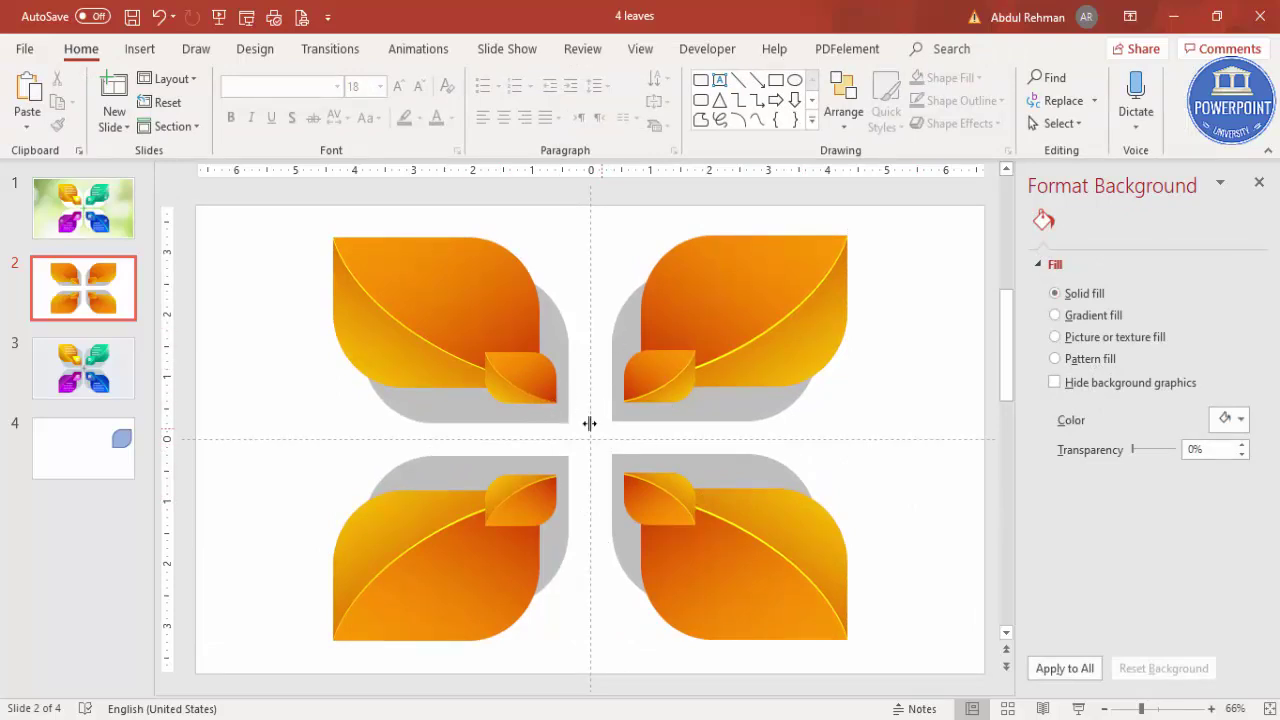
click(642, 49)
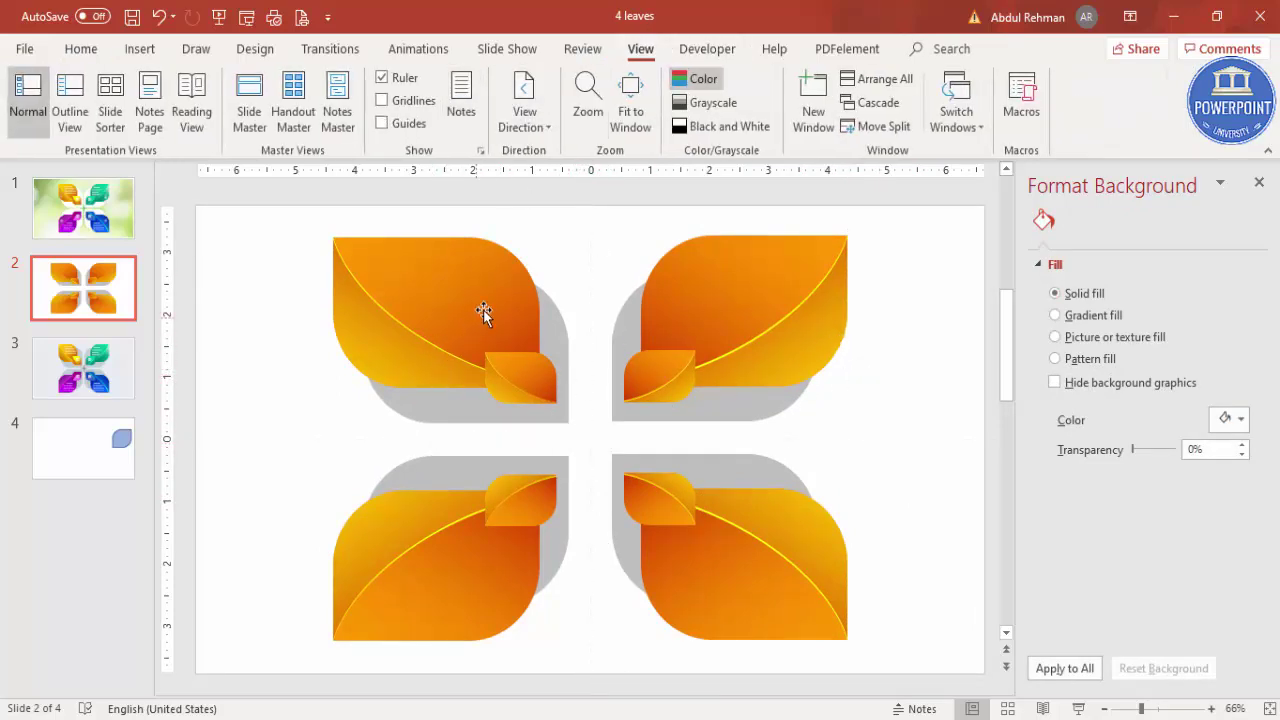
- Give the upper-left large leaf a gradient from a custom purple to a custom pink
click(430, 278)
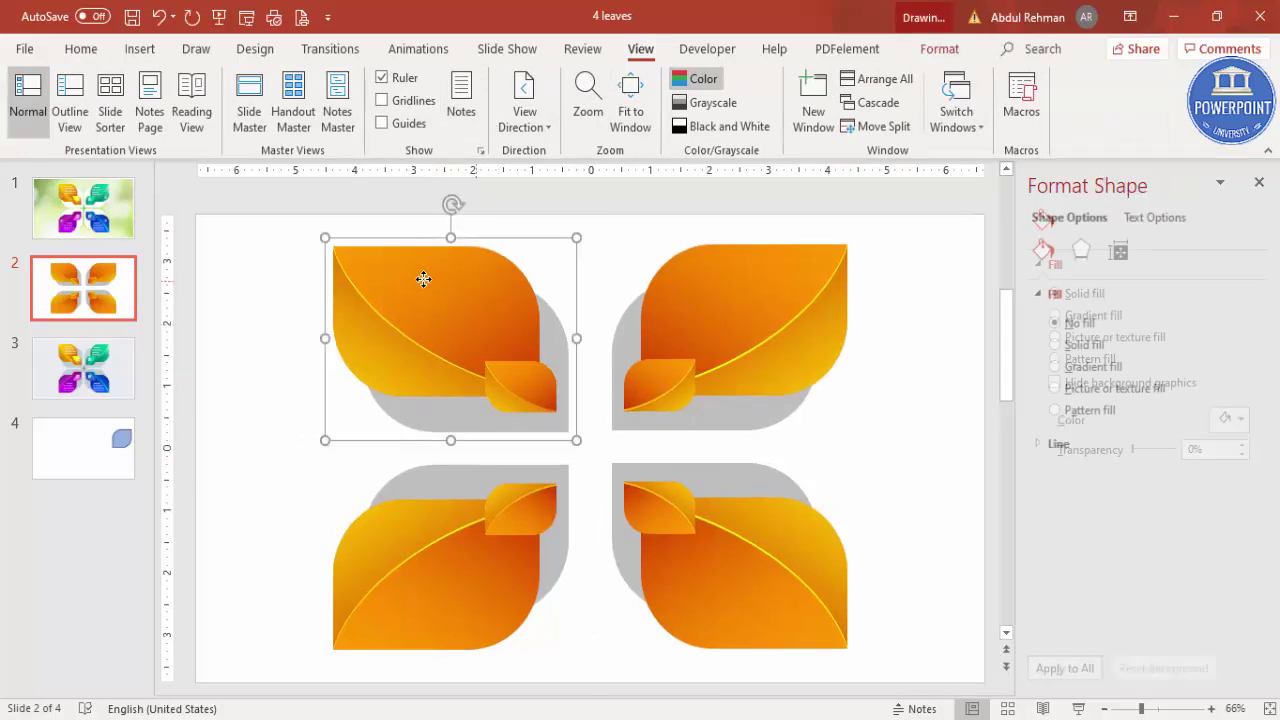
click(454, 251)
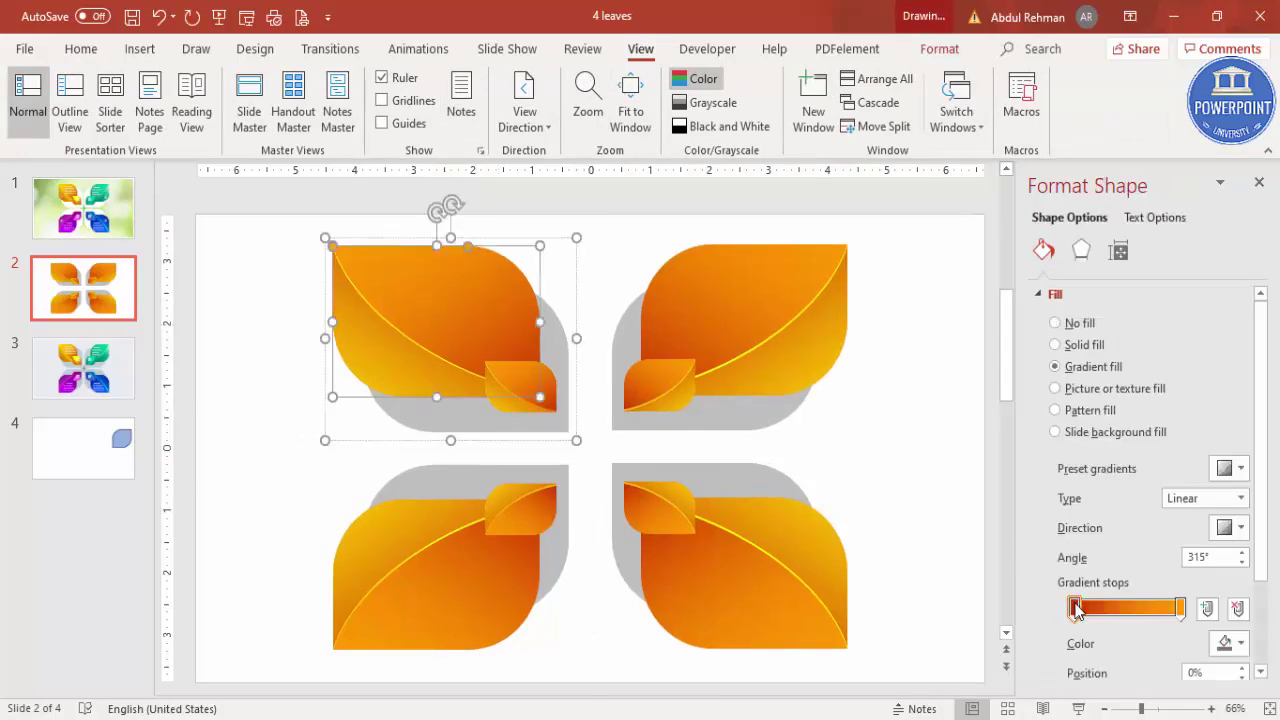
click(1228, 643)
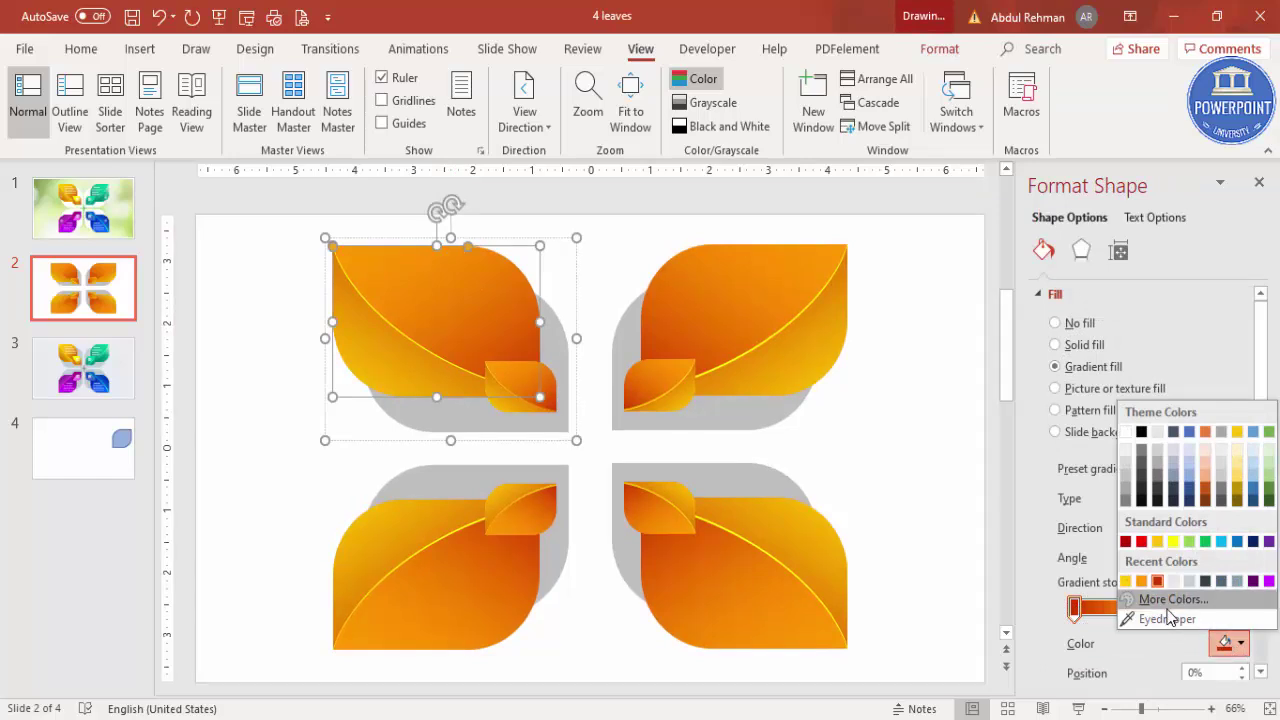
click(1170, 601)
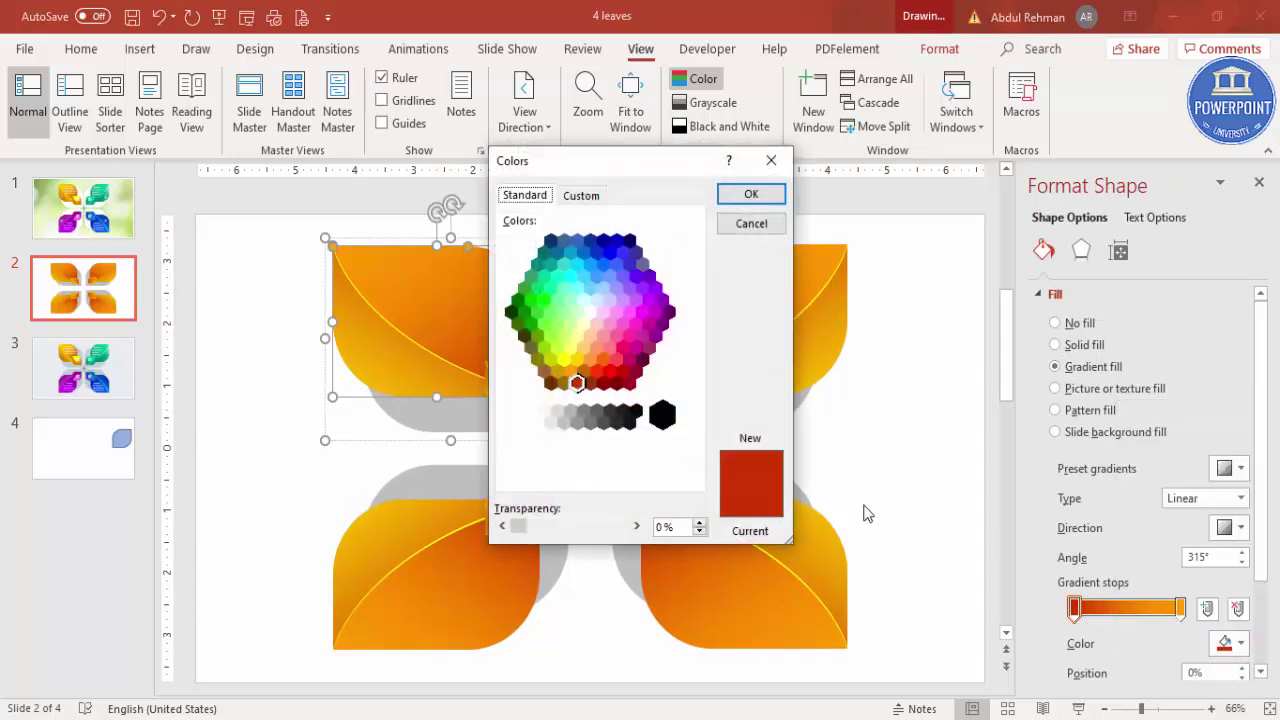
click(671, 312)
click(751, 193)
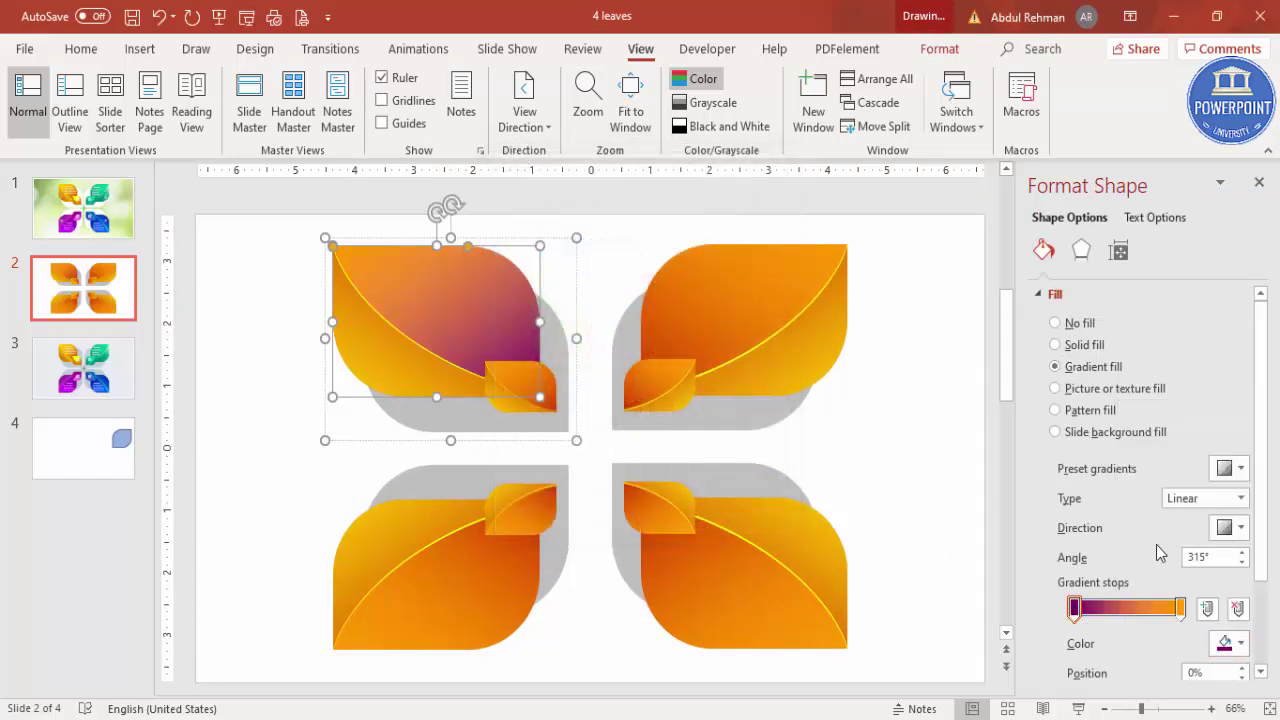
click(1180, 608)
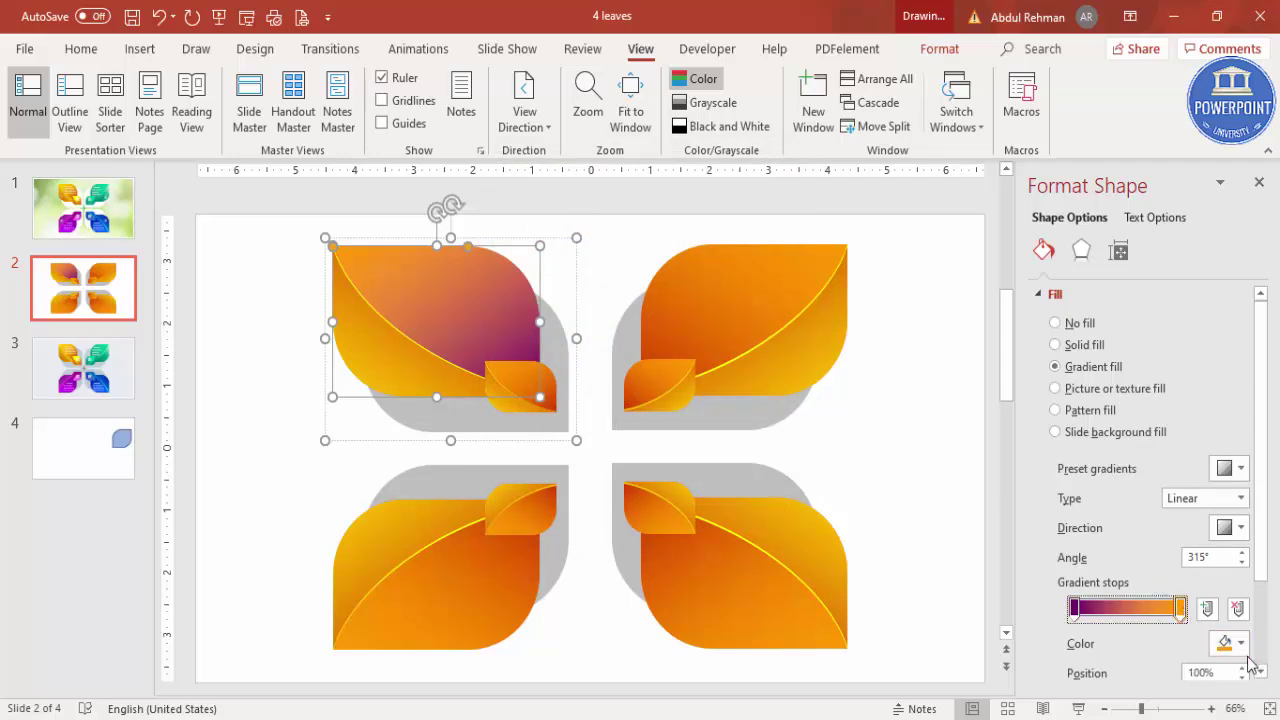
click(1222, 643)
click(1165, 600)
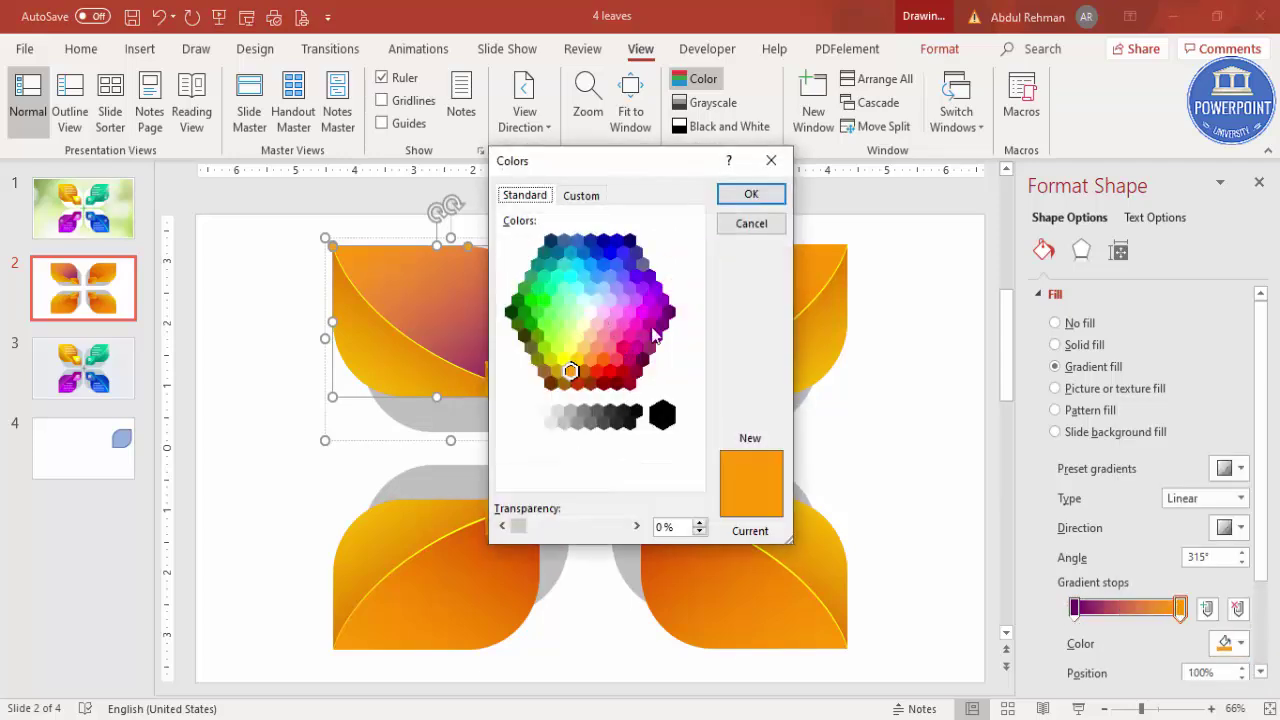
click(628, 350)
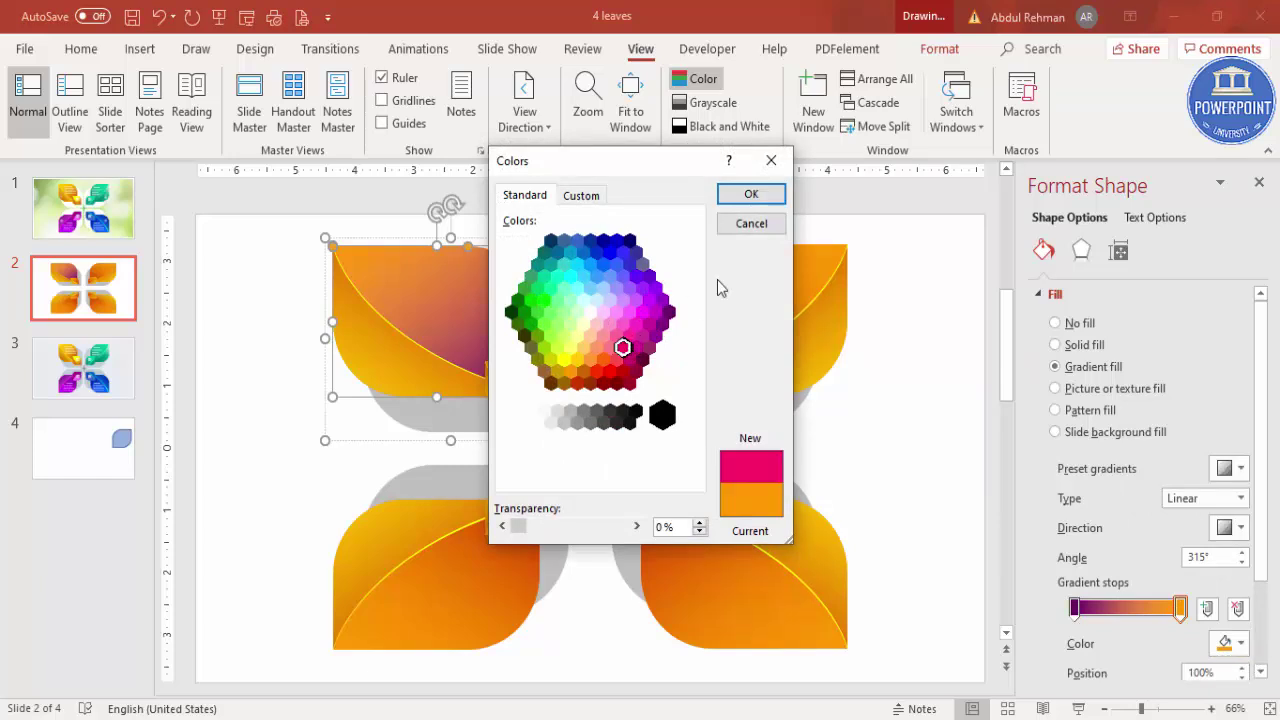
click(750, 194)
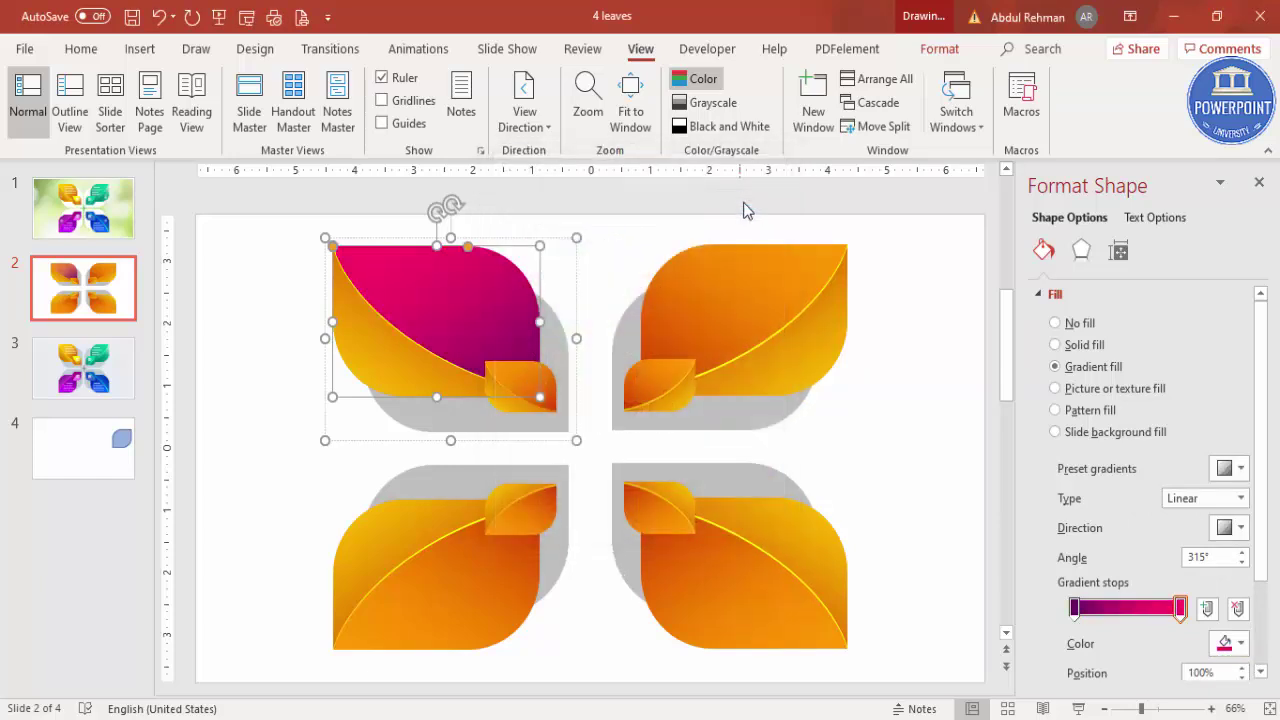
- Recolour the leaf's orange lower layer with dark purple and pink gradient stops
click(402, 362)
click(1075, 608)
click(1240, 643)
click(1145, 592)
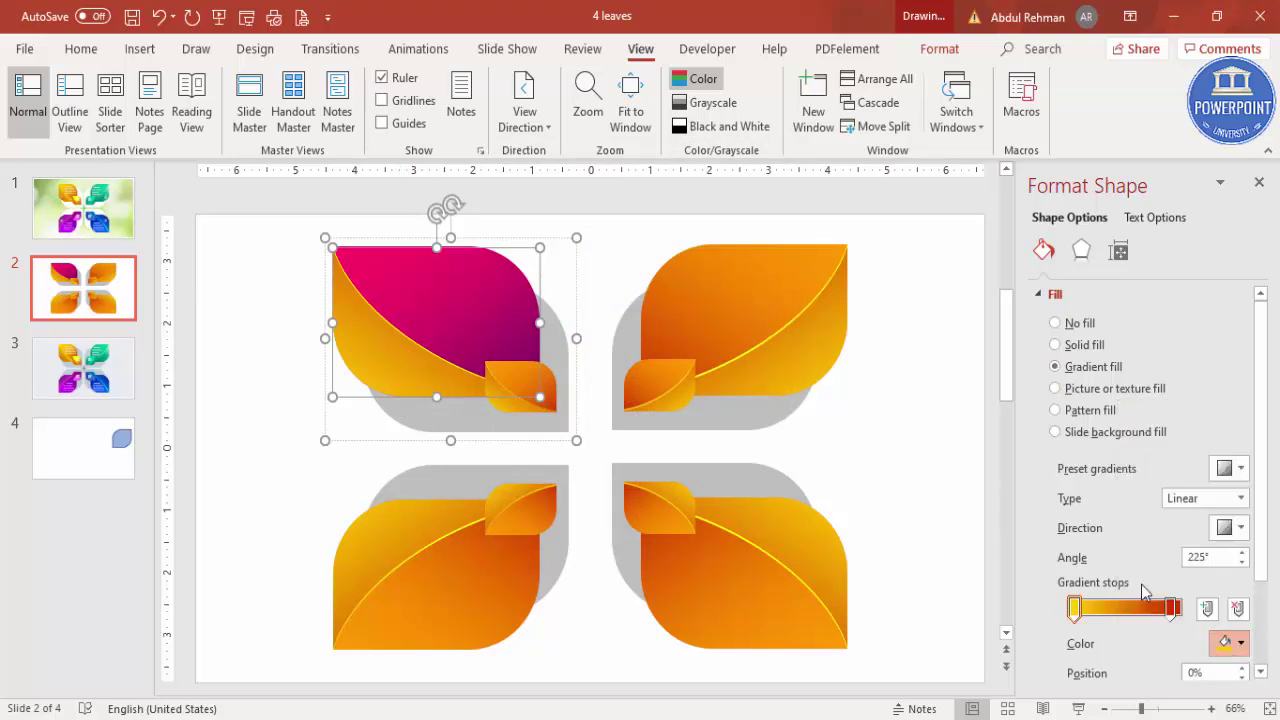
click(1172, 607)
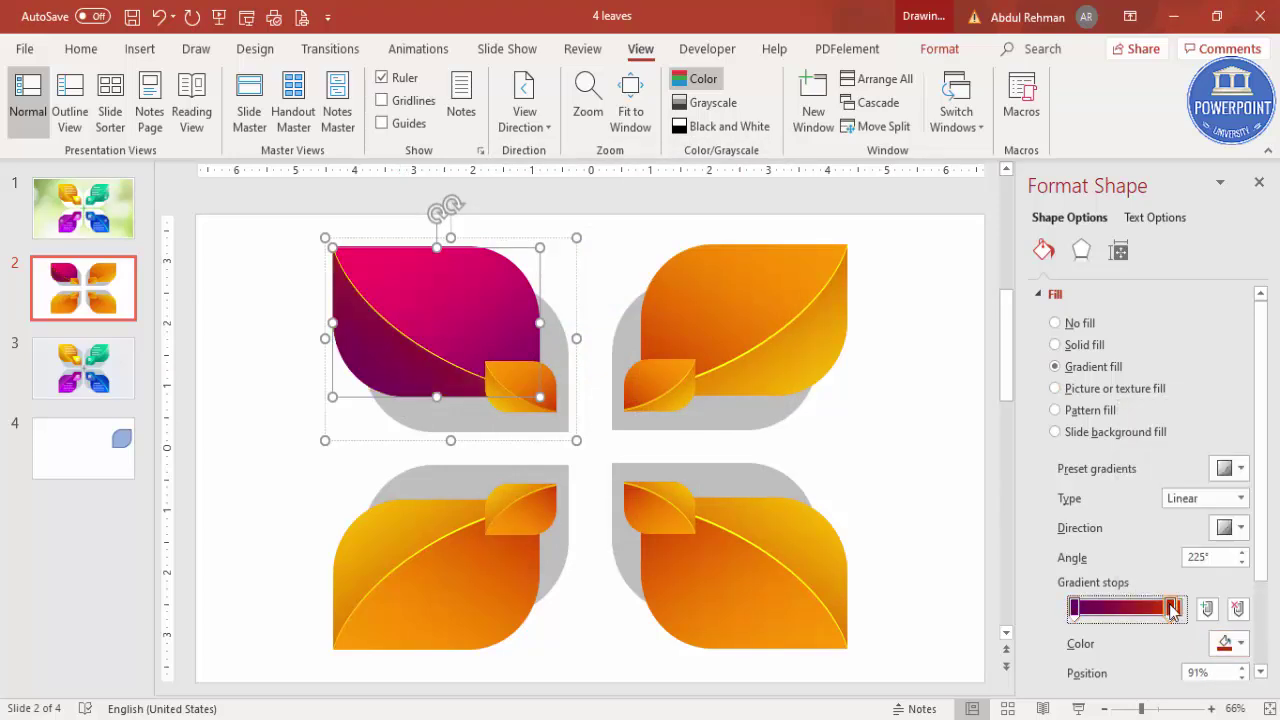
click(1240, 643)
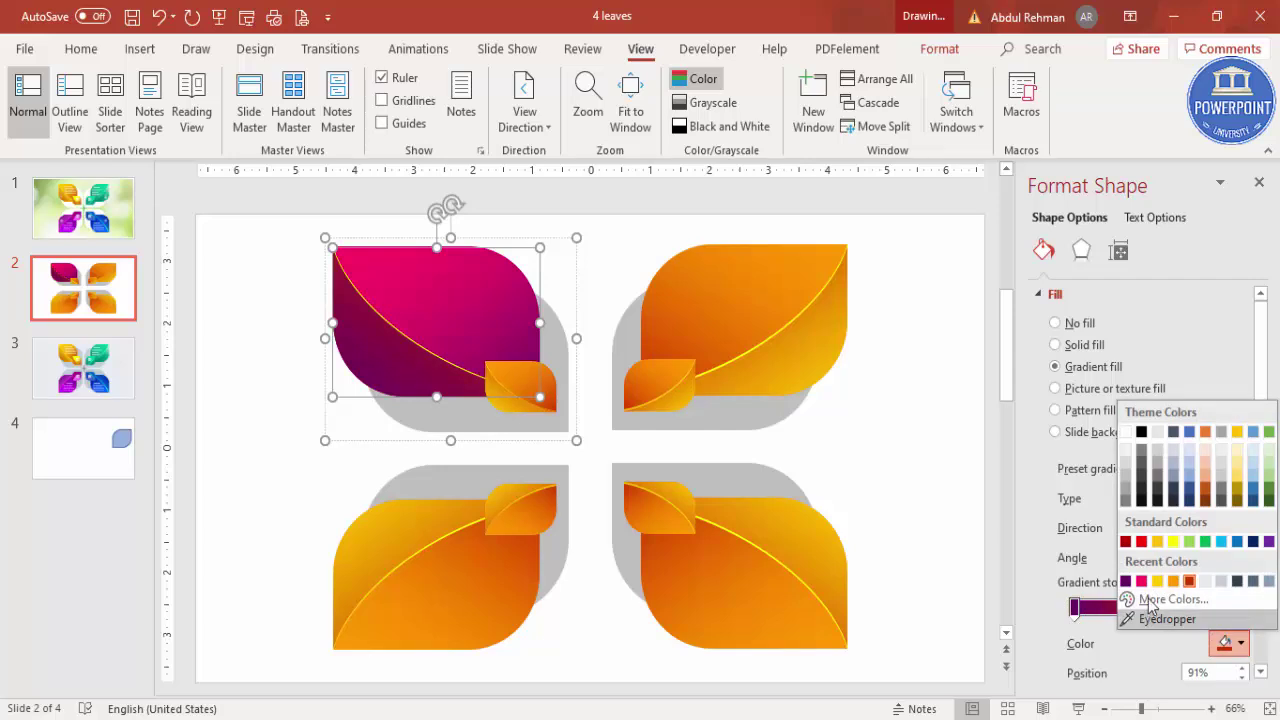
click(1141, 582)
click(865, 425)
scroll(461, 323, down, 1)
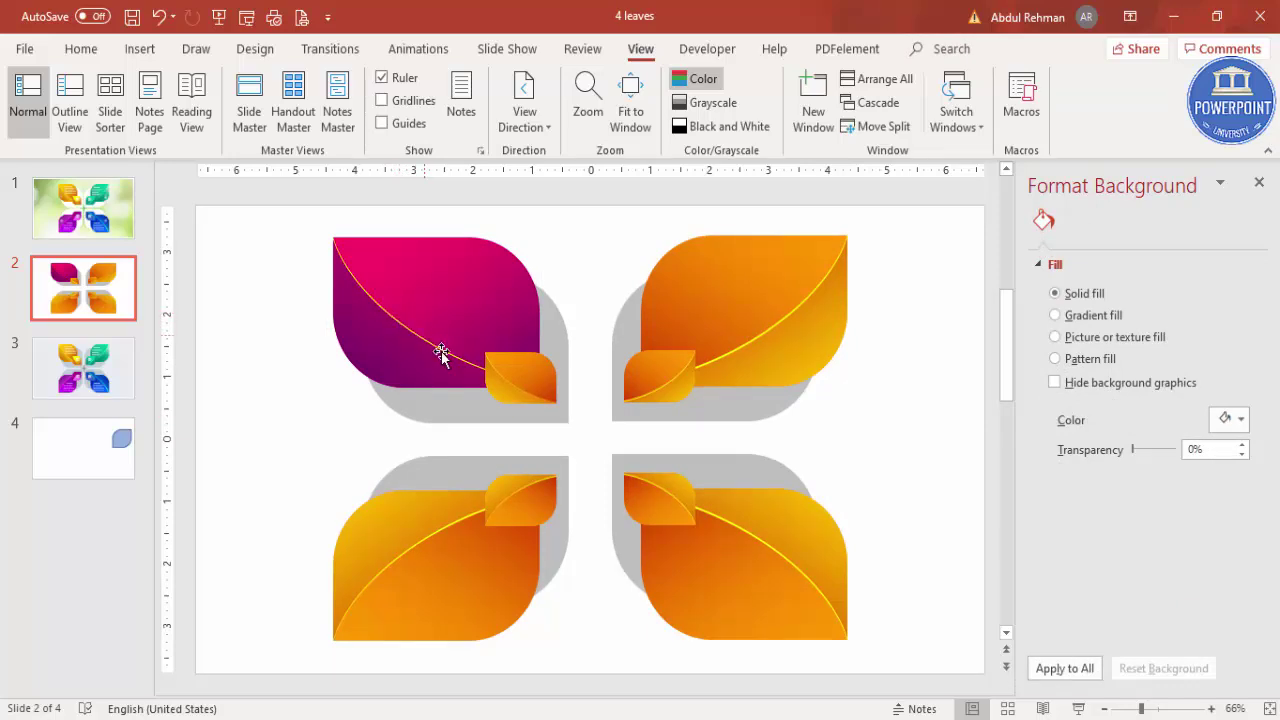
- Set the small tab leaf's gradient stops to the recent purple and pink
click(566, 384)
scroll(566, 384, up, 1)
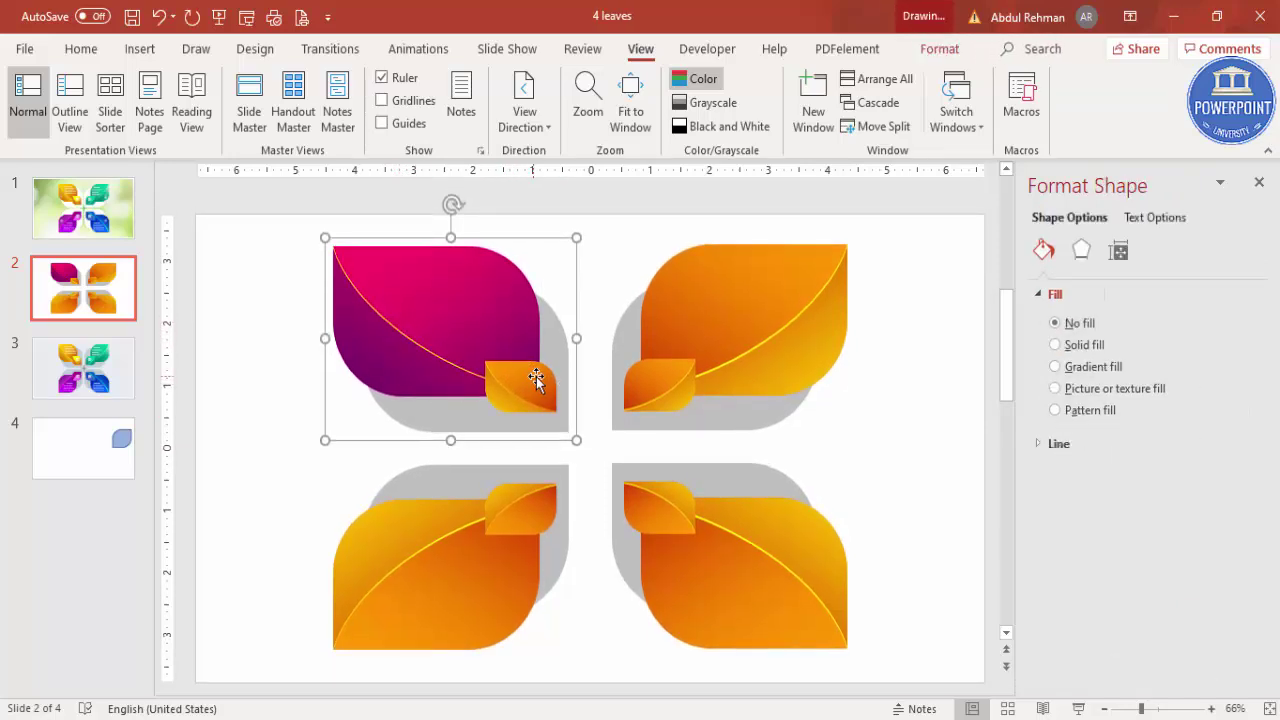
click(533, 376)
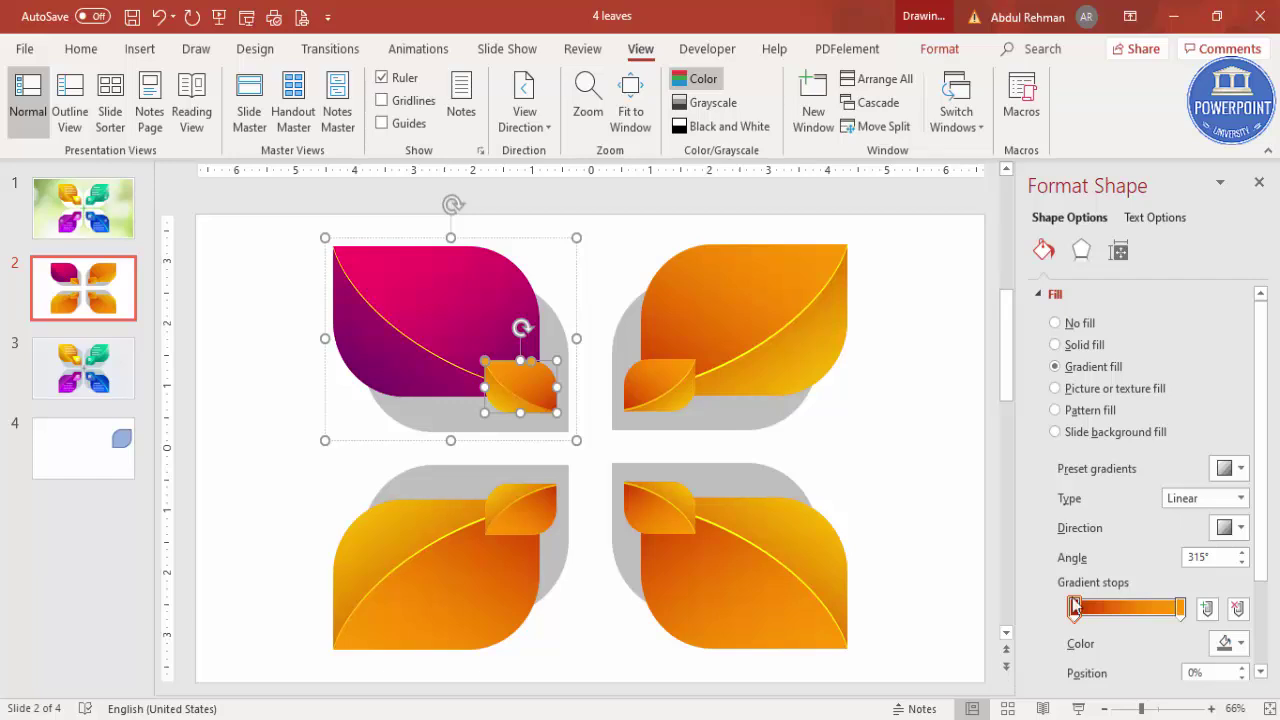
click(1230, 643)
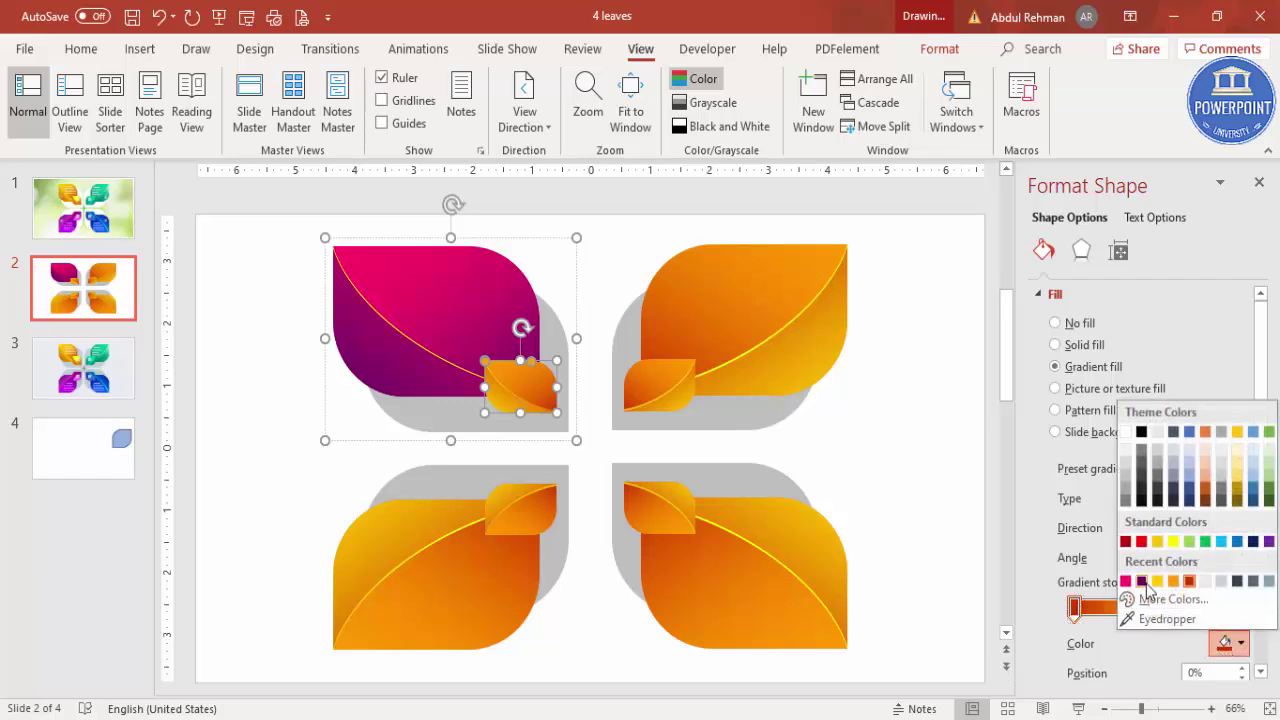
click(1150, 592)
click(1180, 607)
click(1230, 643)
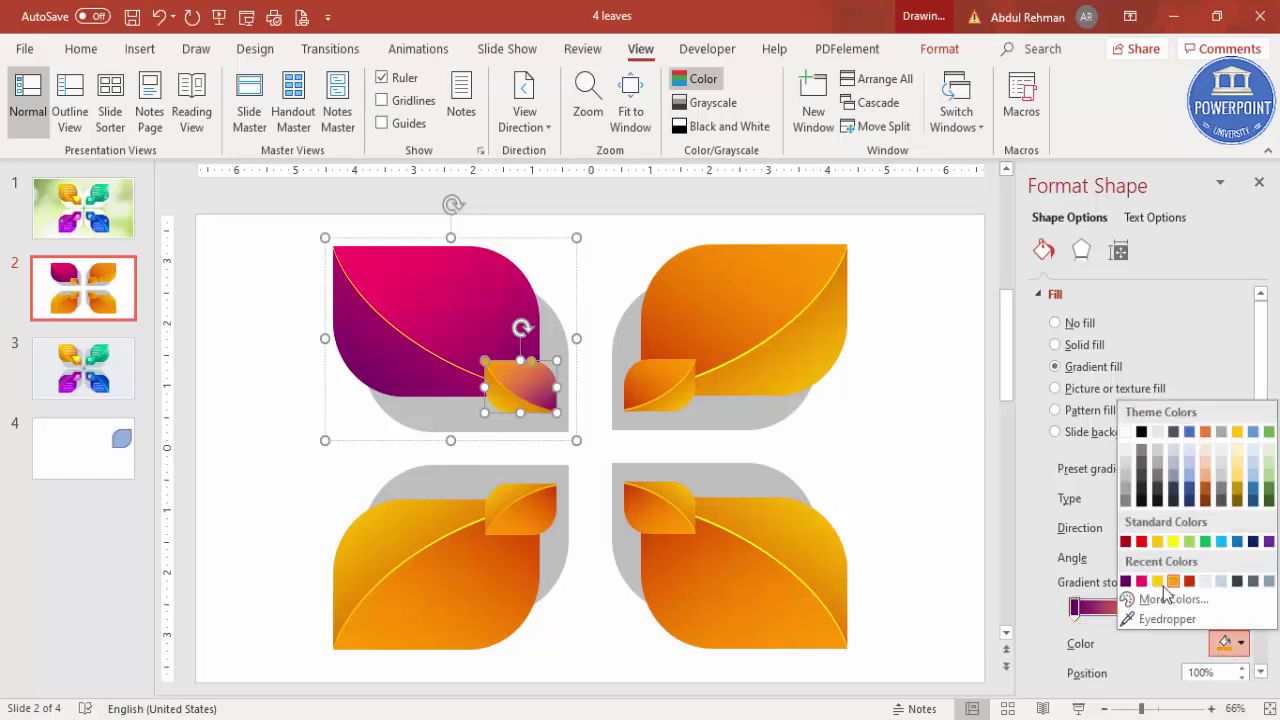
click(1141, 581)
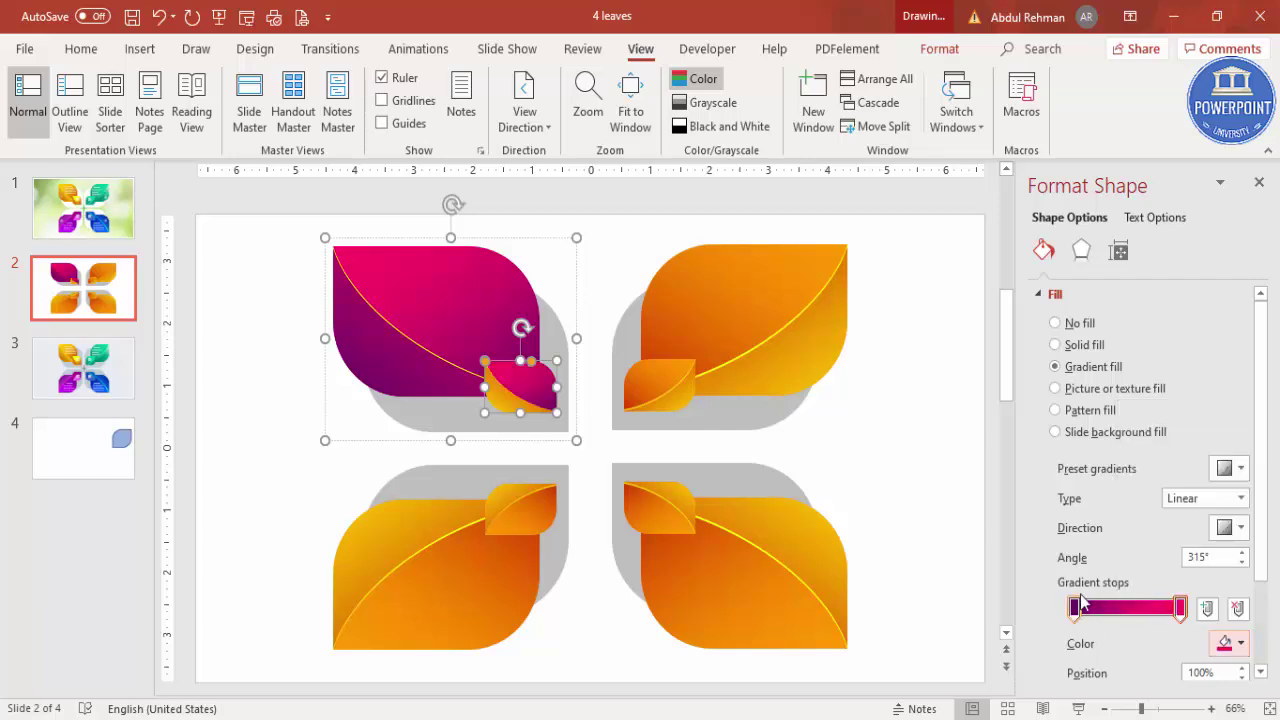
- Recolour the small leaf's orange lower layer with magenta-pink and magenta-purple stops
click(510, 400)
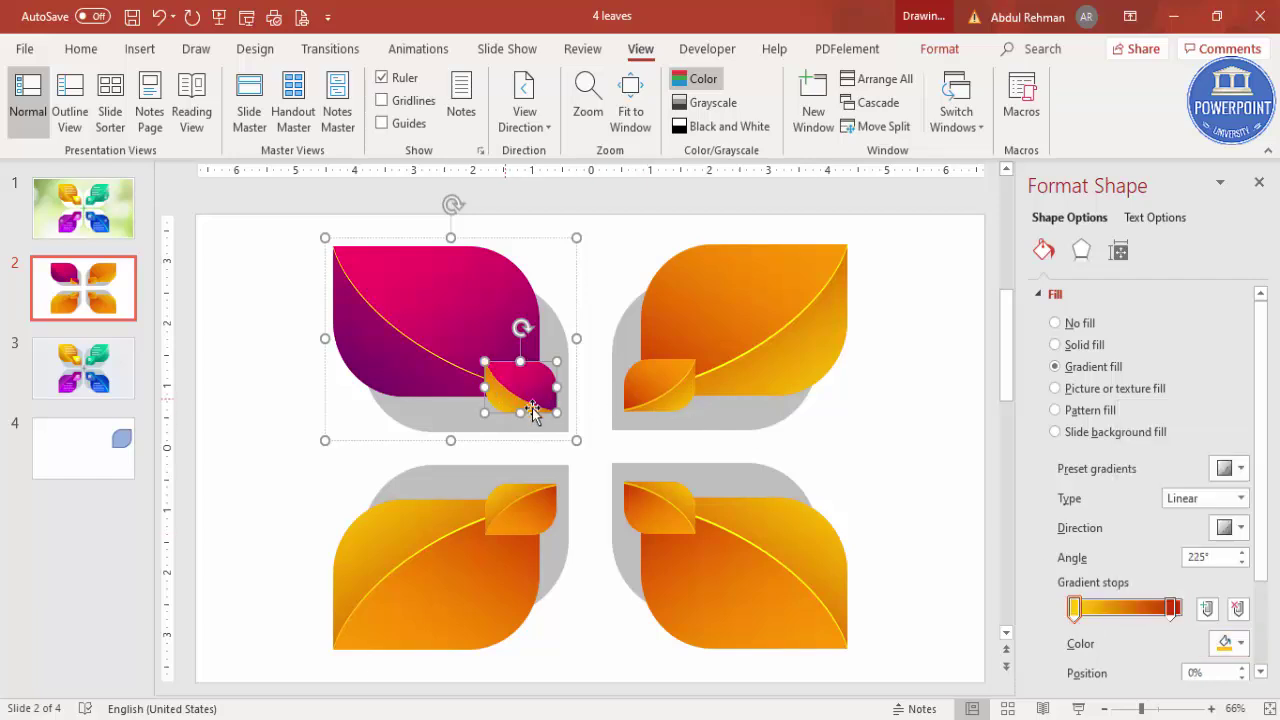
click(1171, 608)
click(1228, 643)
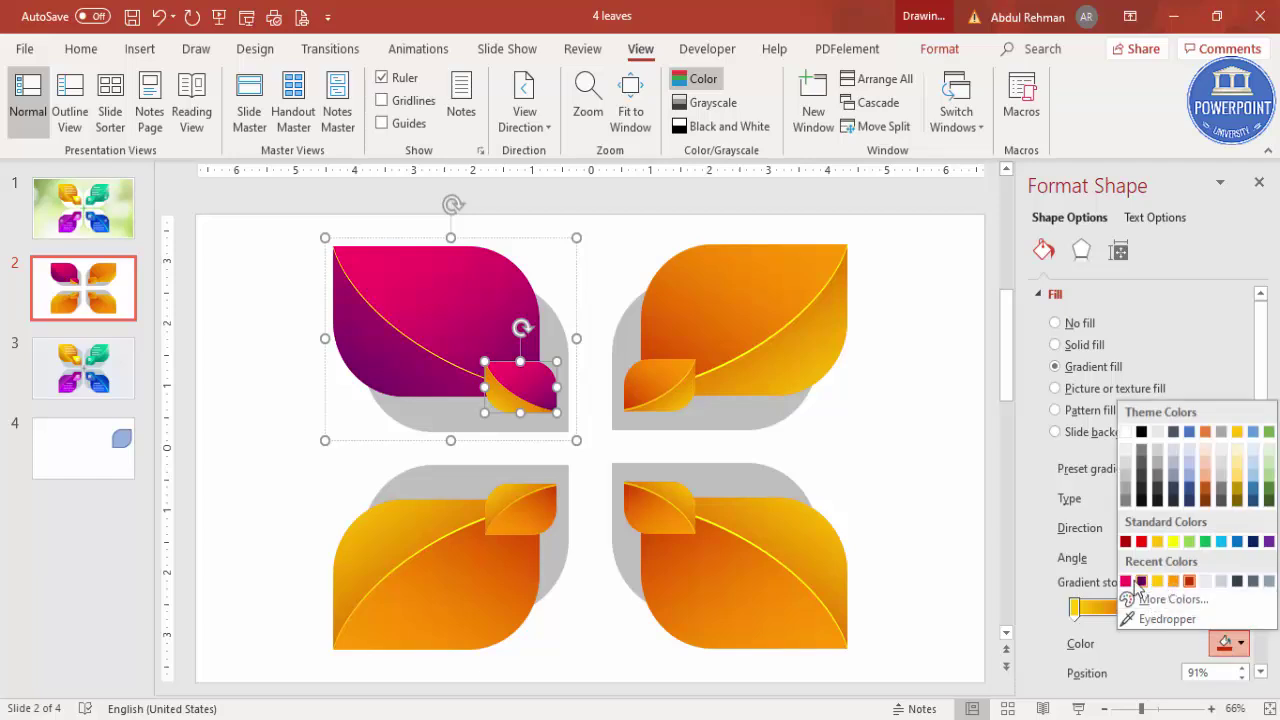
click(1141, 584)
click(1075, 608)
click(1228, 643)
click(1143, 582)
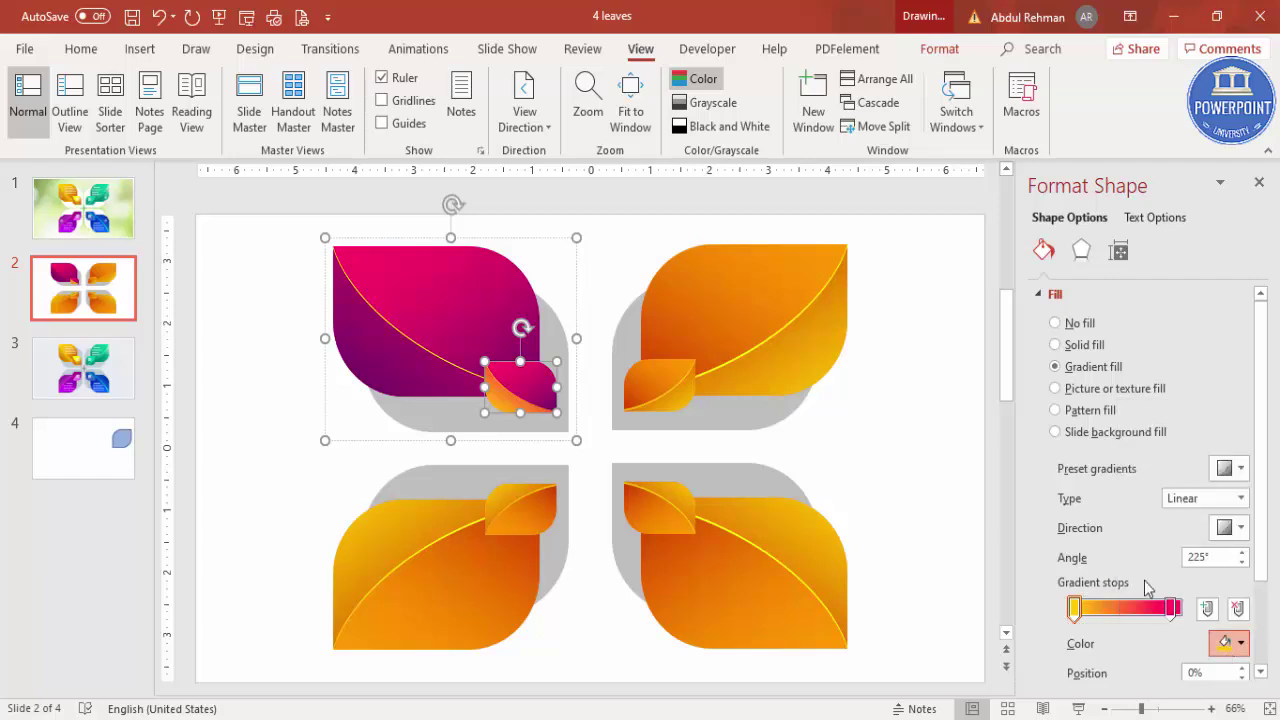
click(808, 465)
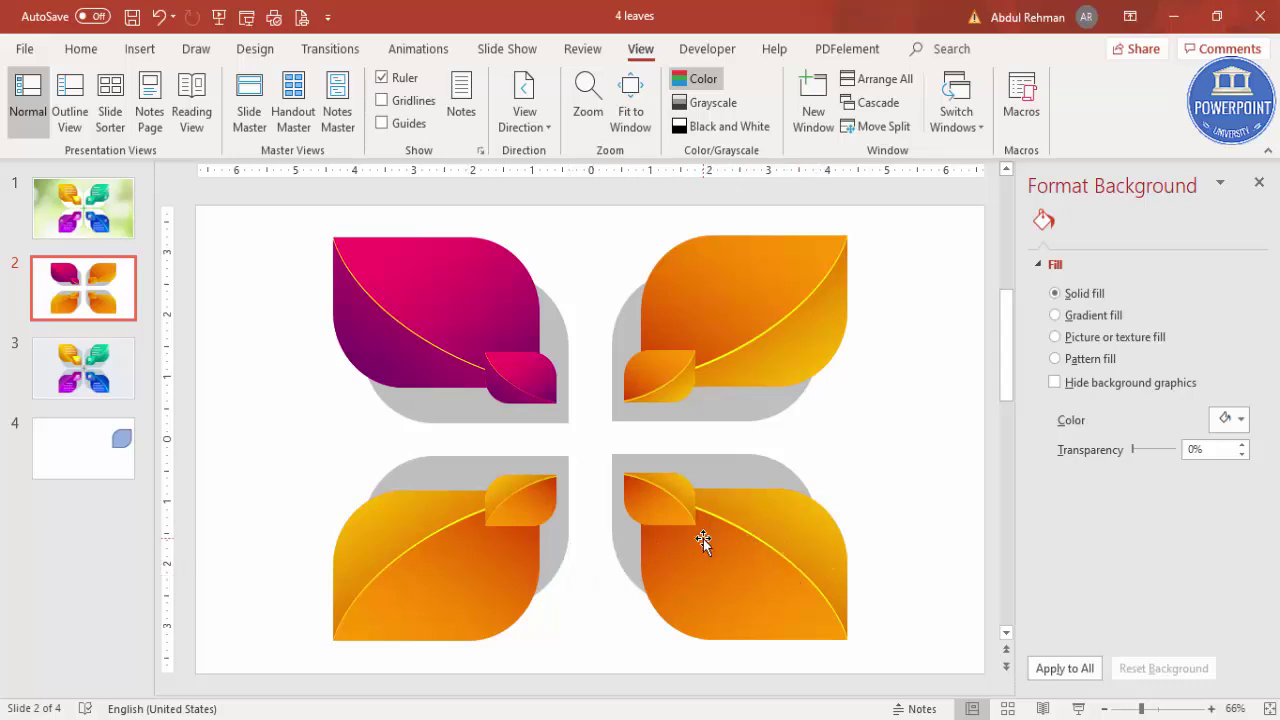
- Undo the last change and set the slide background's solid fill to a darker grey
key(ctrl+z)
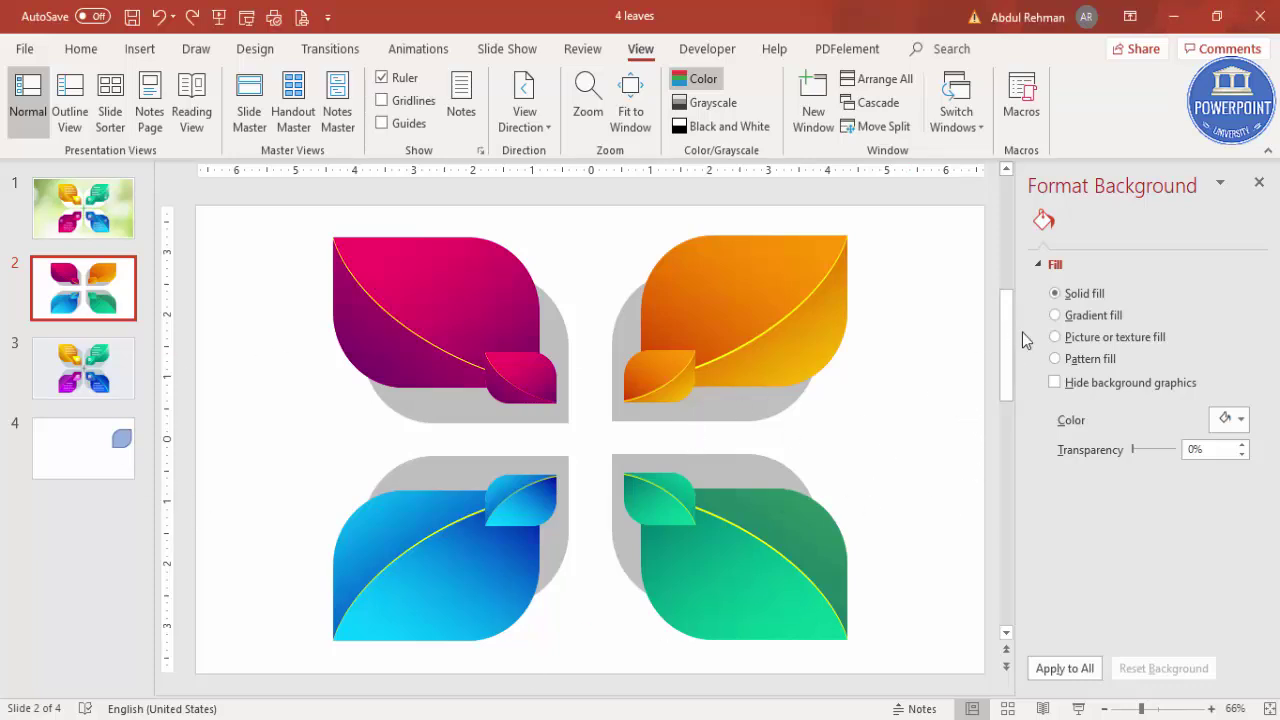
click(1227, 418)
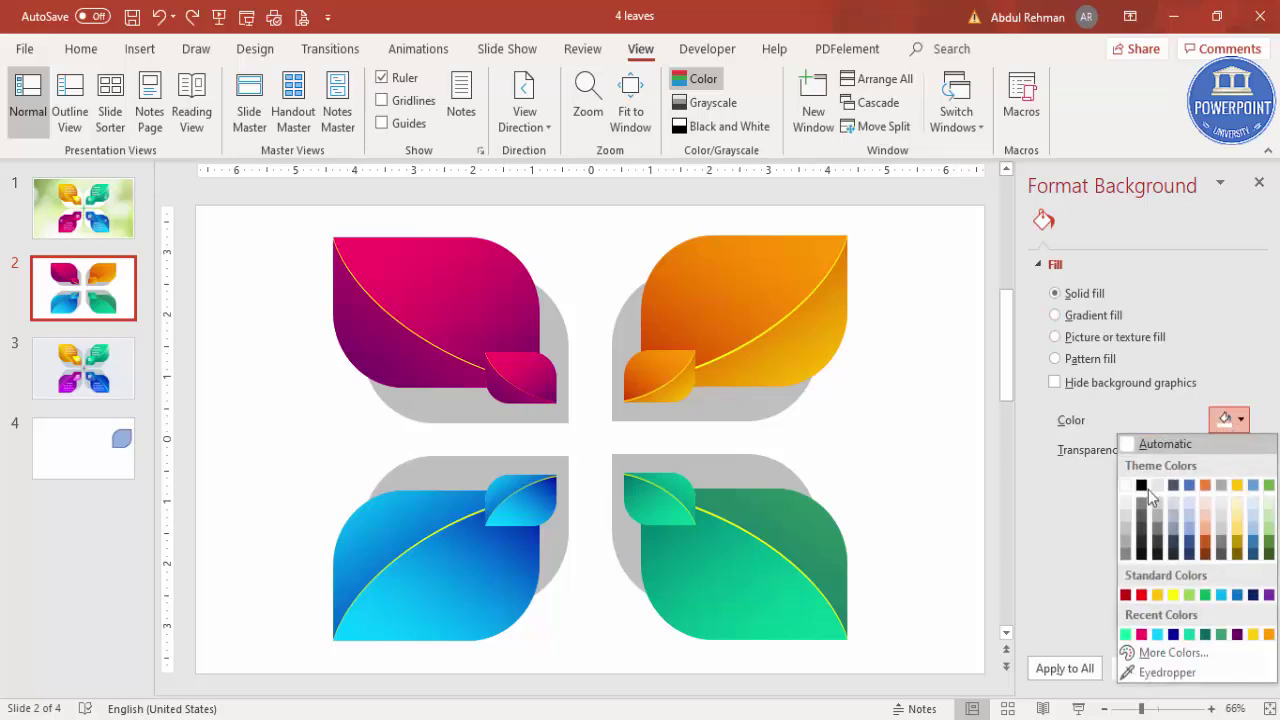
click(1127, 528)
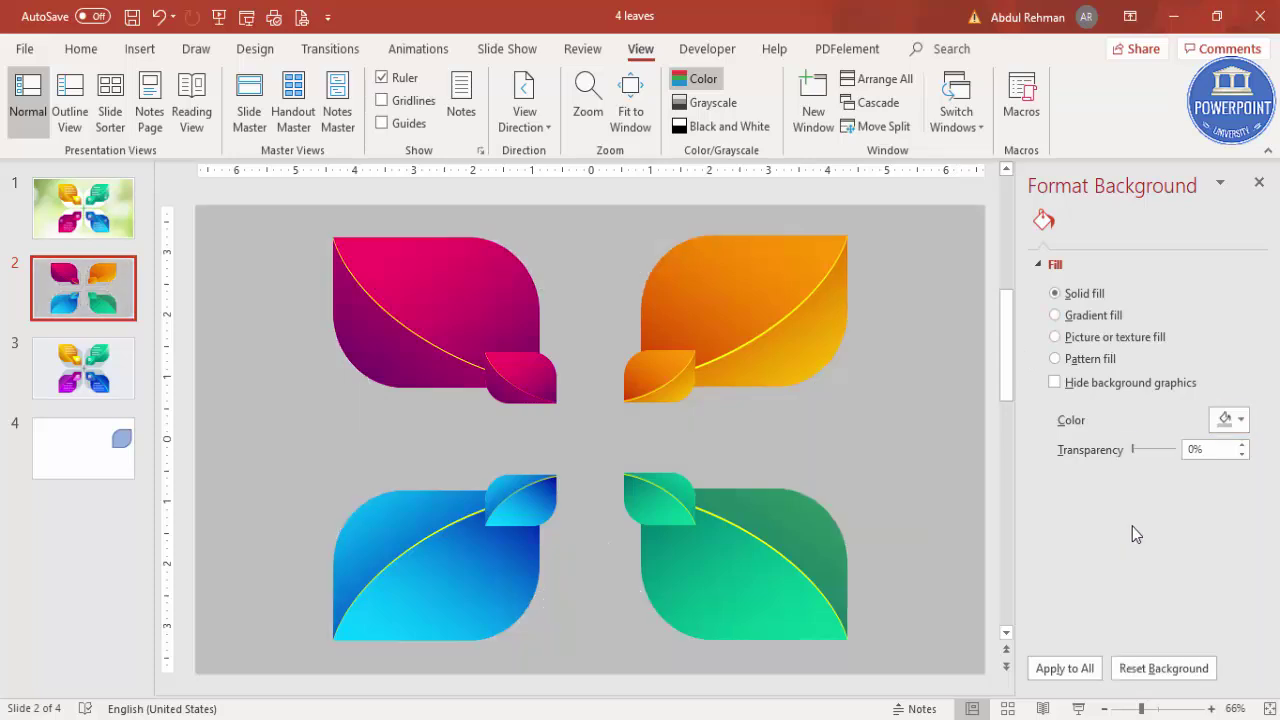
click(1221, 427)
click(1127, 544)
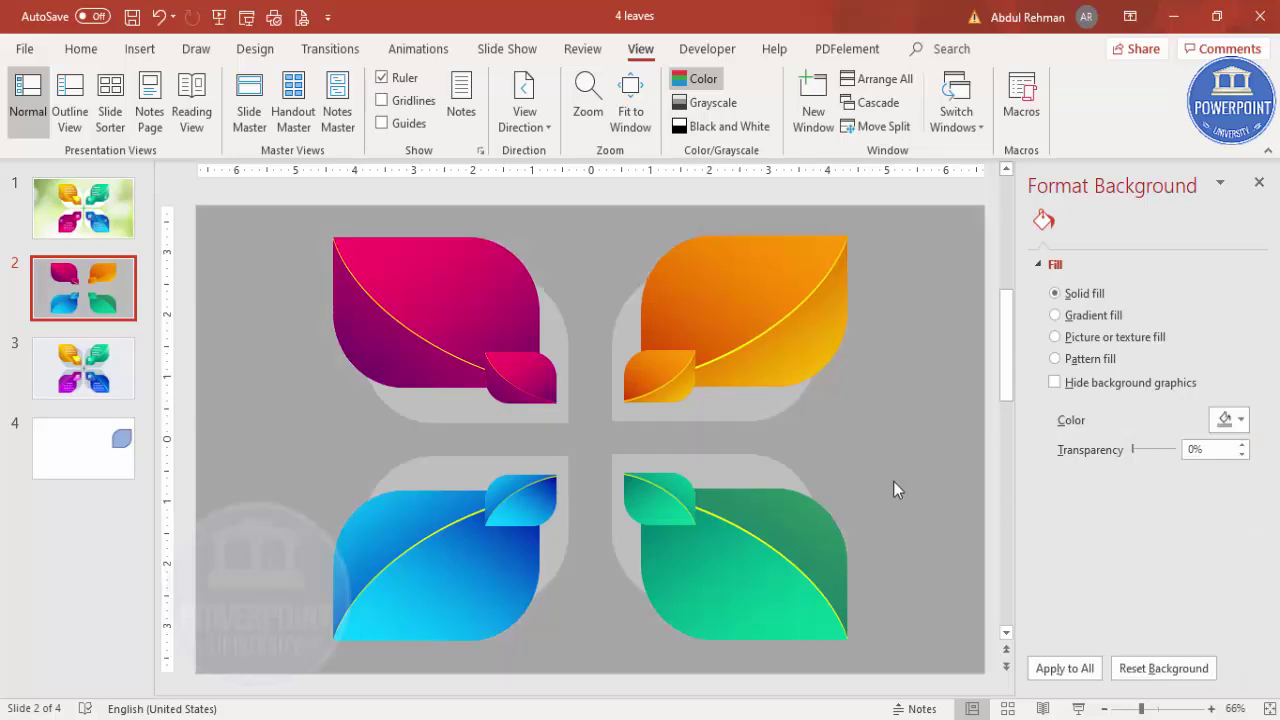
click(727, 428)
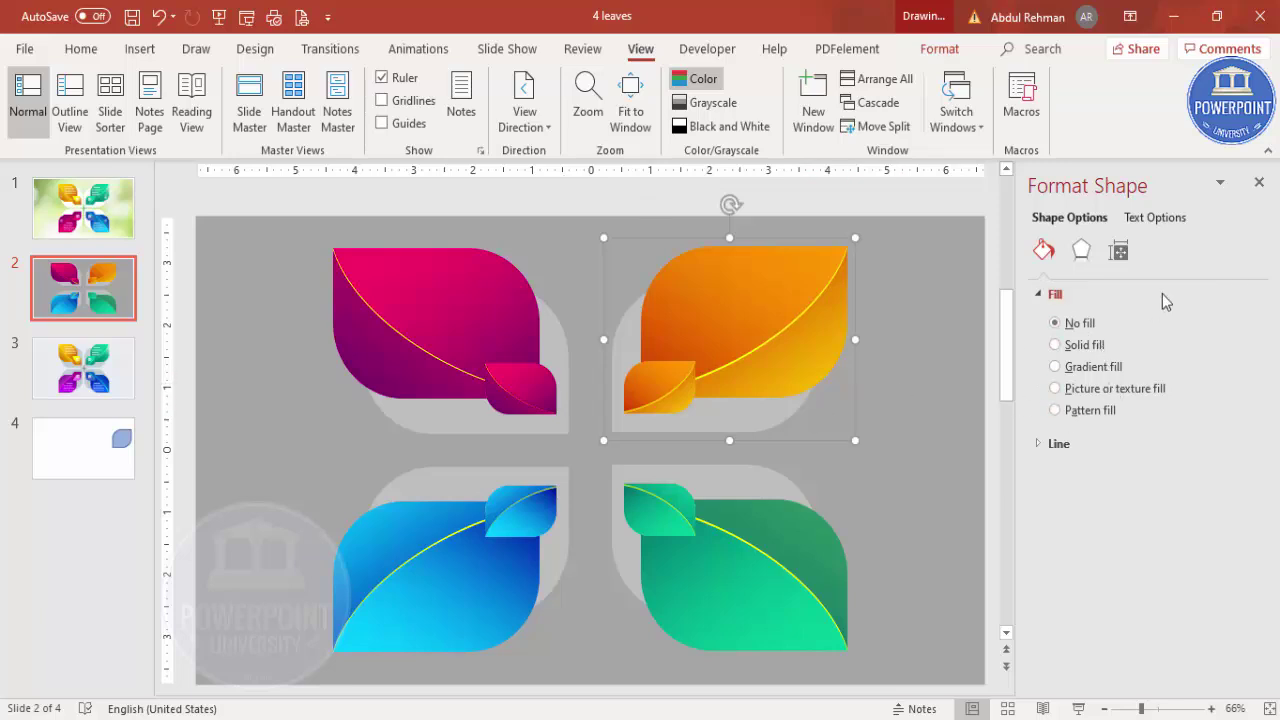
- Fill the orange and green leaves' backing shapes with white
click(749, 417)
click(1224, 466)
click(1126, 514)
click(728, 471)
scroll(728, 471, down, 1)
click(731, 460)
key(F4)
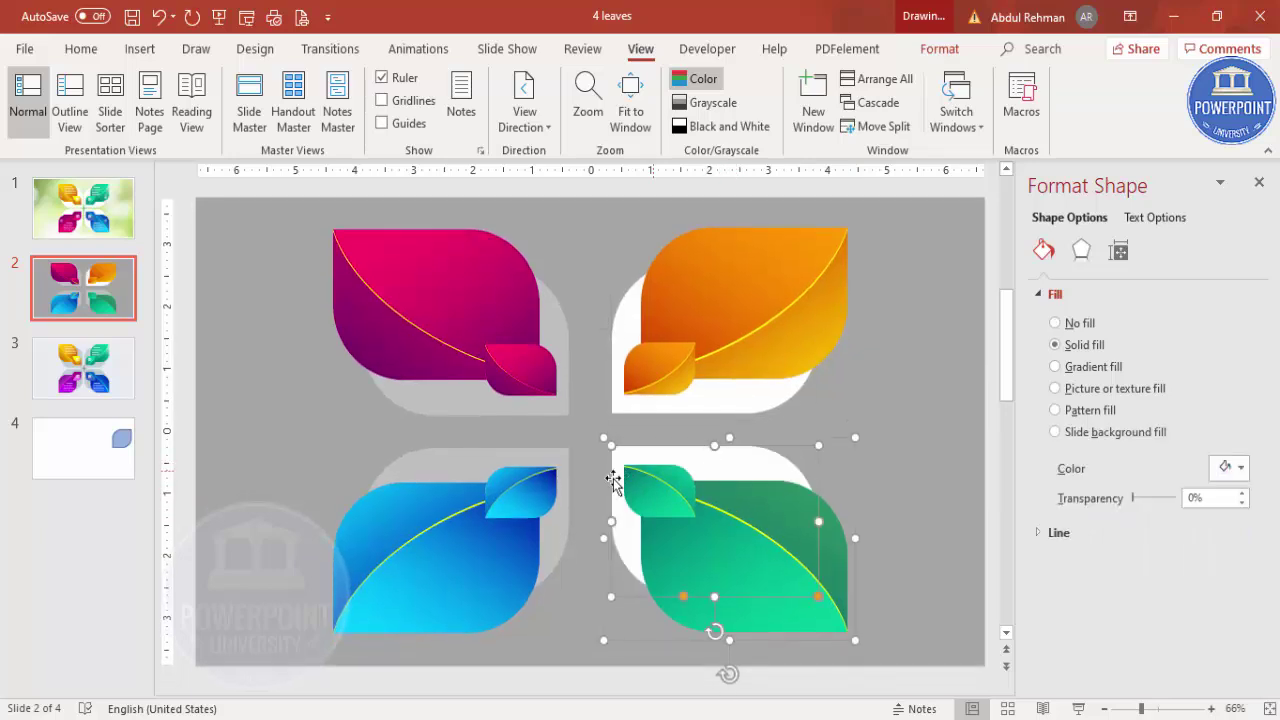
- Apply the same white fill to the blue and magenta leaves' backing shapes
click(489, 463)
click(490, 460)
key(F4)
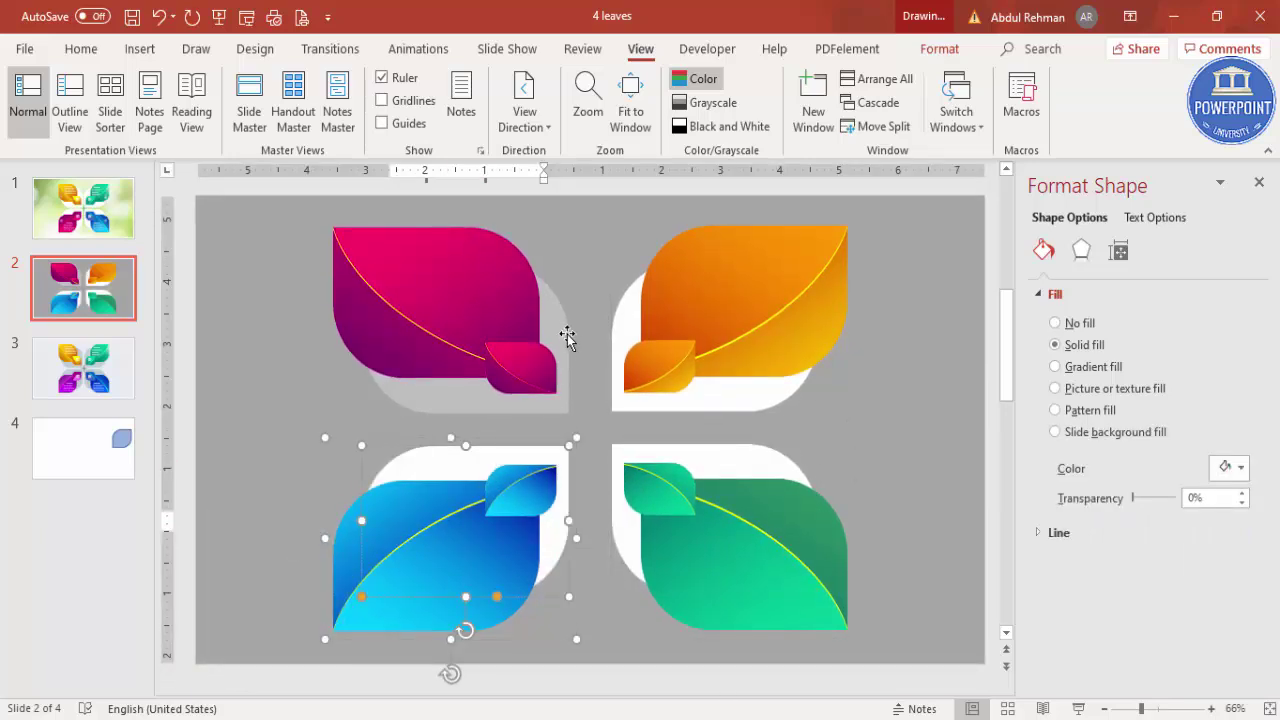
scroll(562, 335, up, 1)
click(562, 335)
click(562, 335)
key(F4)
scroll(927, 392, down, 1)
click(940, 394)
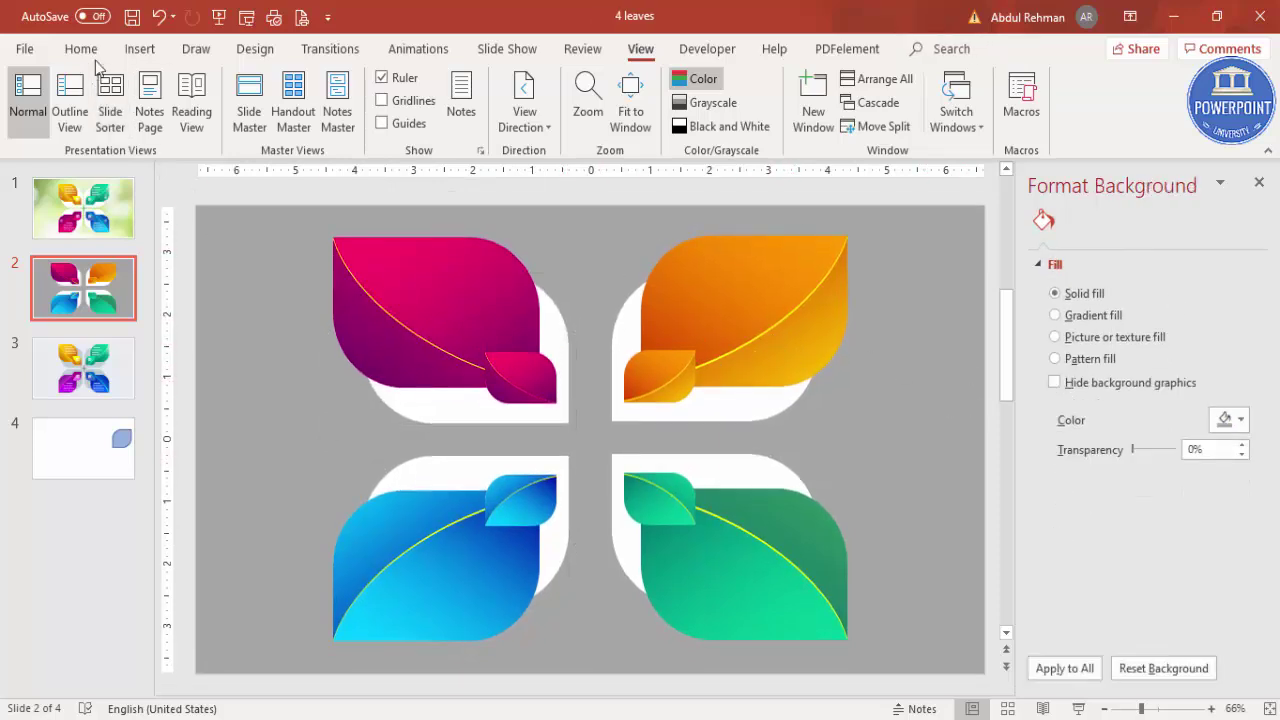
click(140, 49)
- Add a text box reading 01, centred, in white 24-point Oswald
click(738, 95)
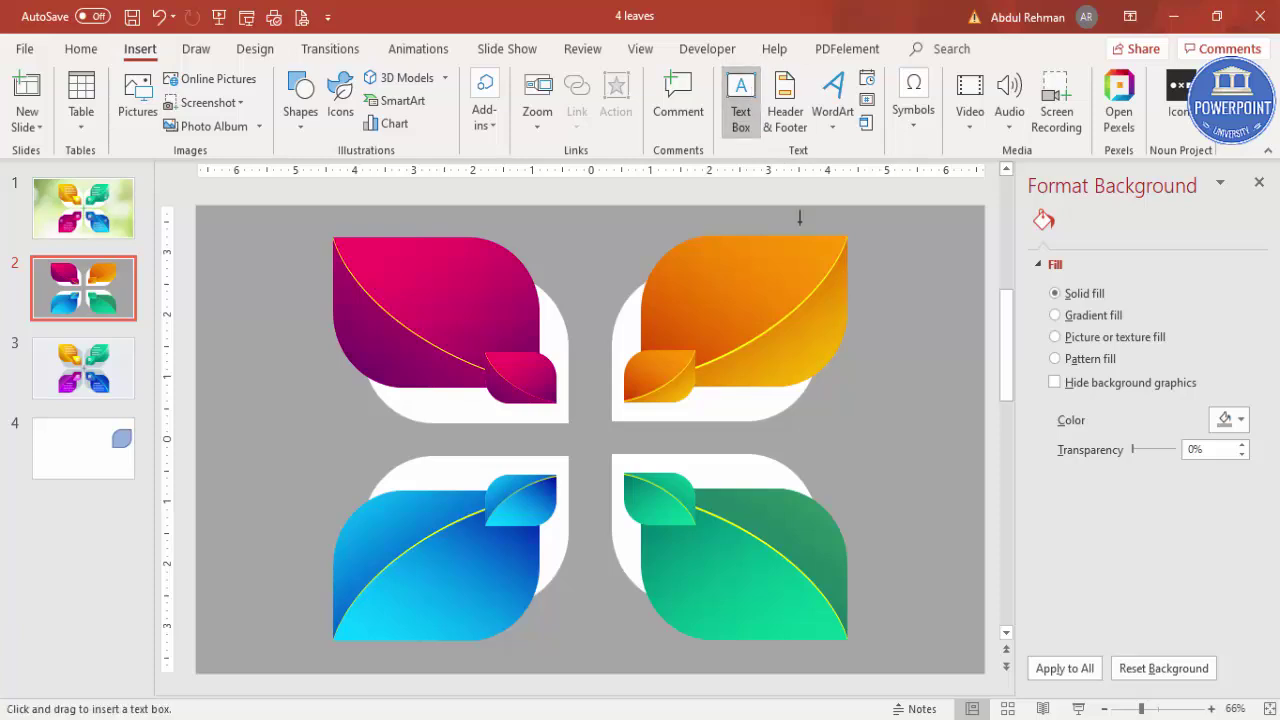
drag(878, 372, 937, 403)
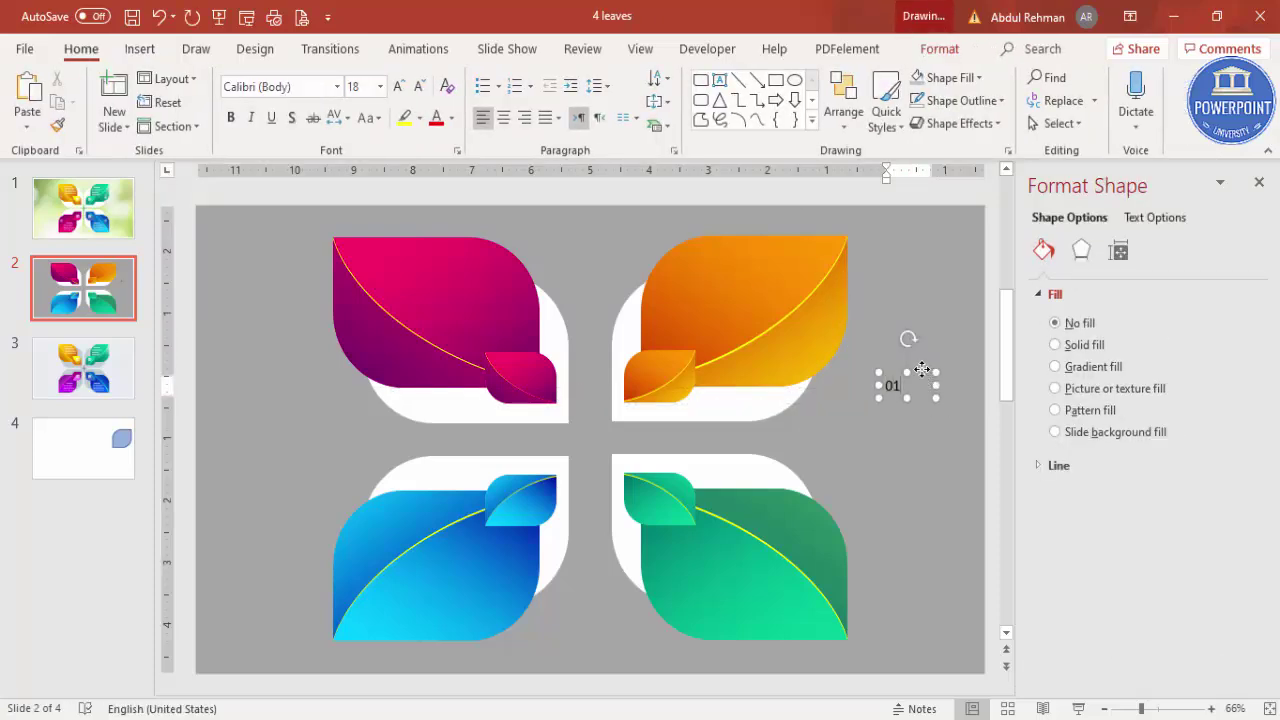
click(922, 370)
click(504, 118)
click(316, 88)
text(Oswald)
key(Return)
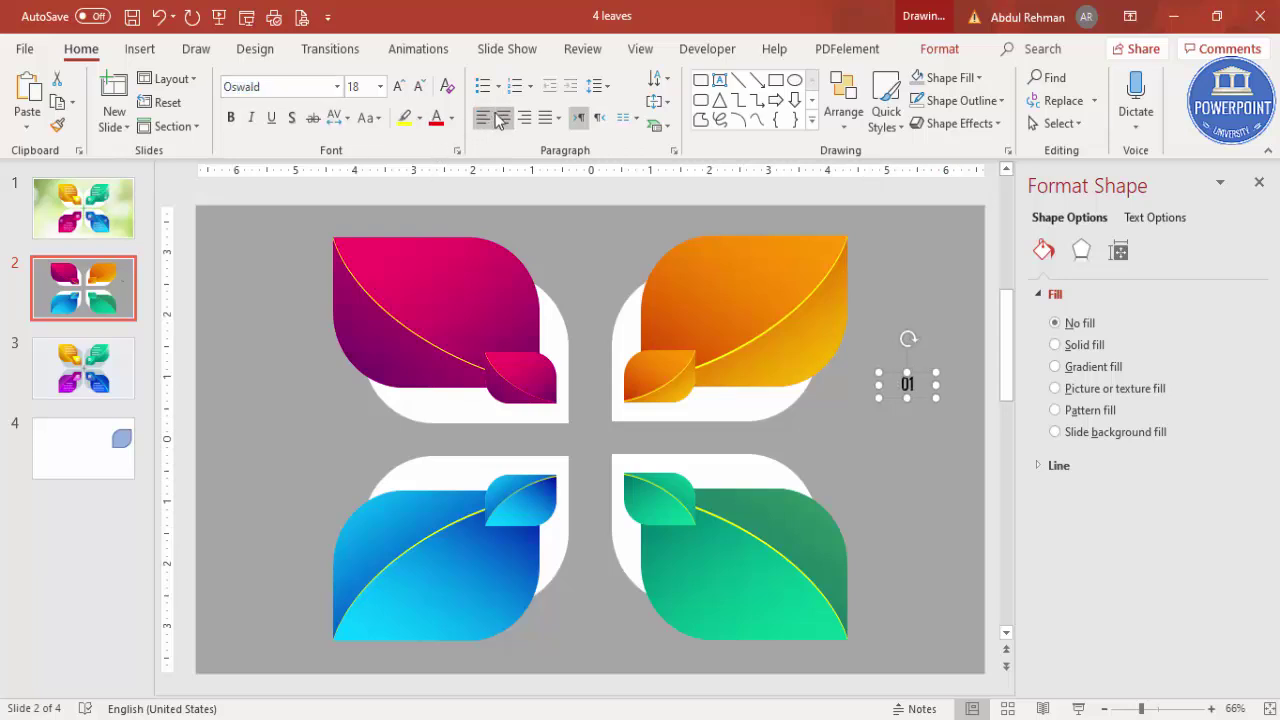
click(397, 87)
click(397, 87)
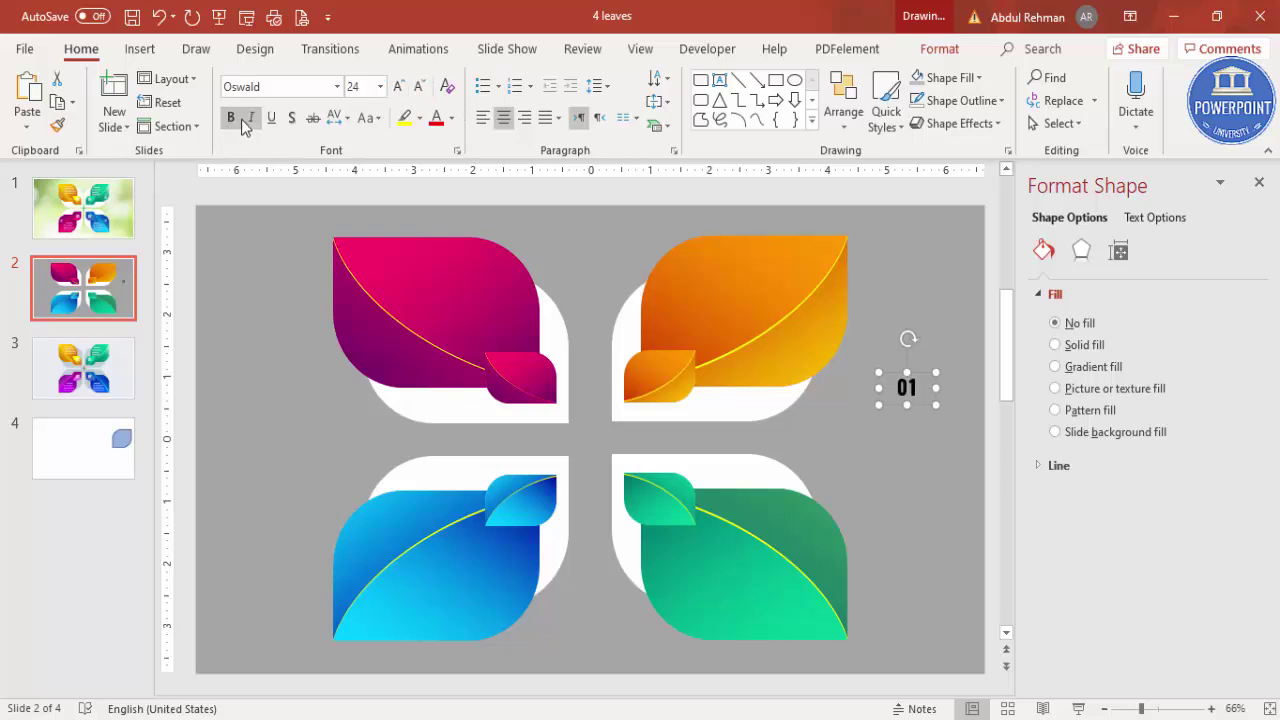
click(454, 119)
click(436, 157)
- Place 01 on the orange tab, then copies labelled 02 on magenta and 03 on blue
drag(921, 376, 539, 372)
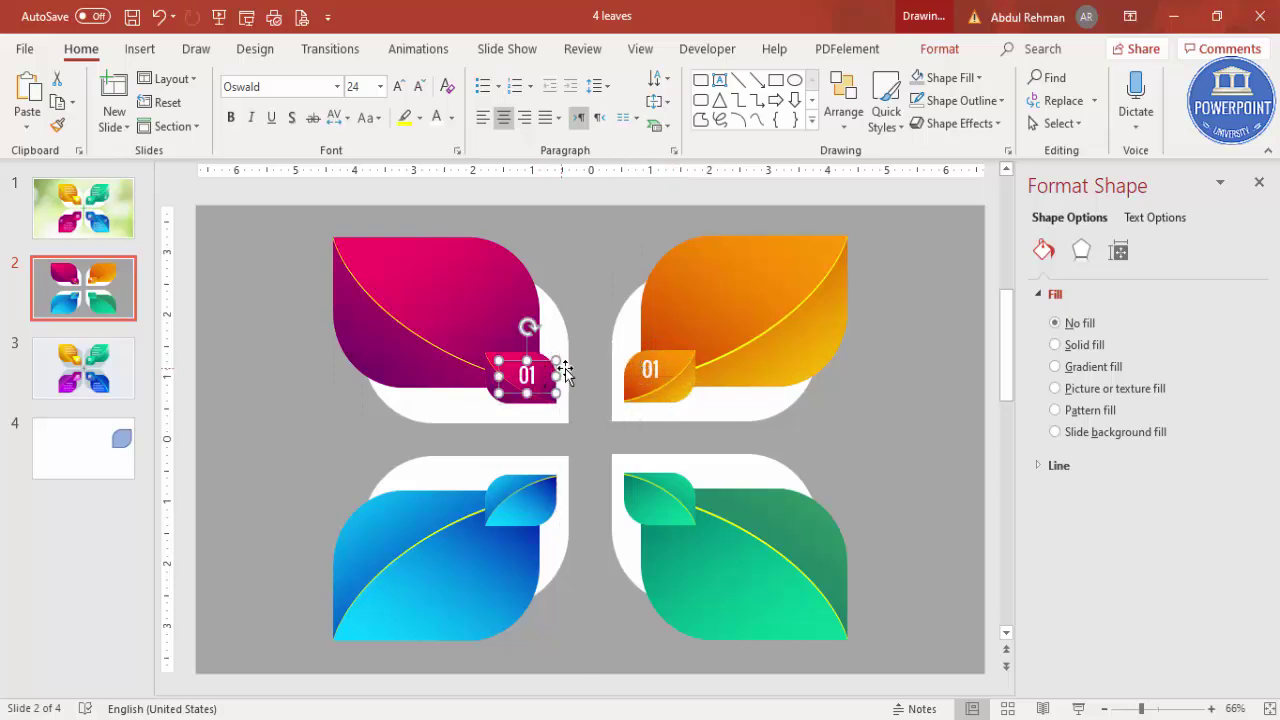
click(540, 374)
key(BackSpace)
text(2)
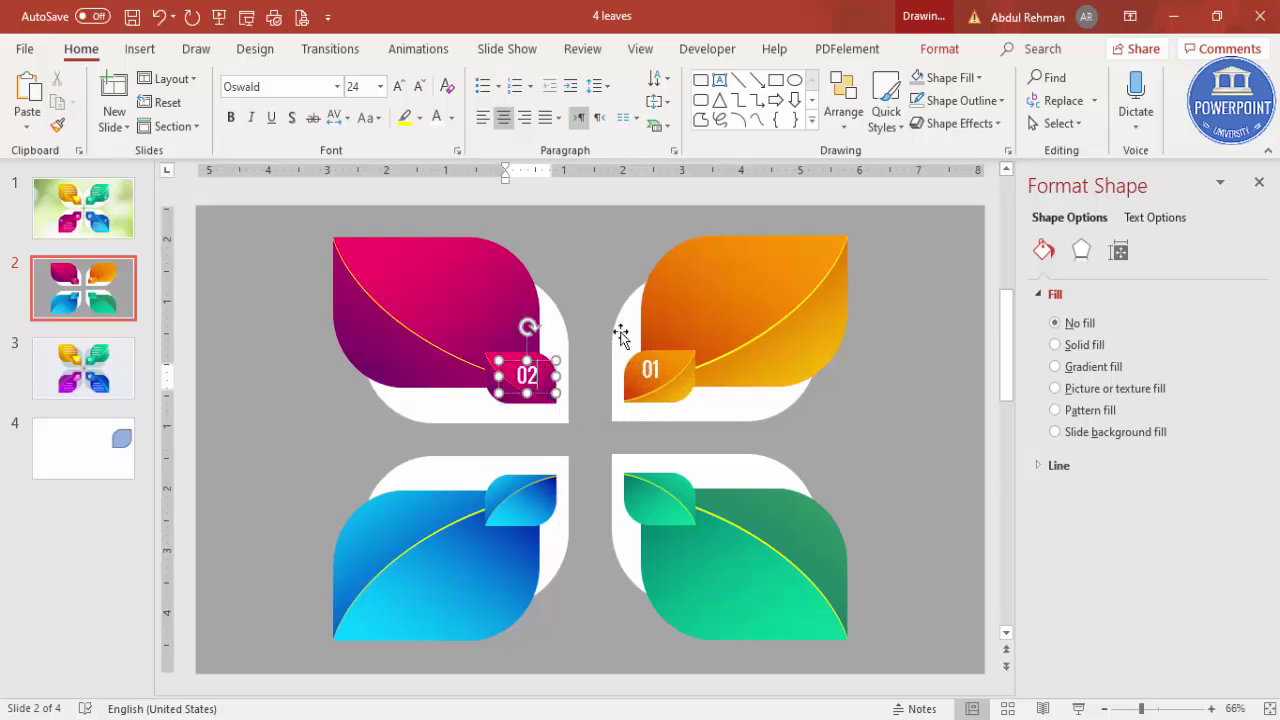
drag(541, 365, 552, 503)
text(03)
- Copy the label onto the green leaf's tab and change it to 04
click(539, 495)
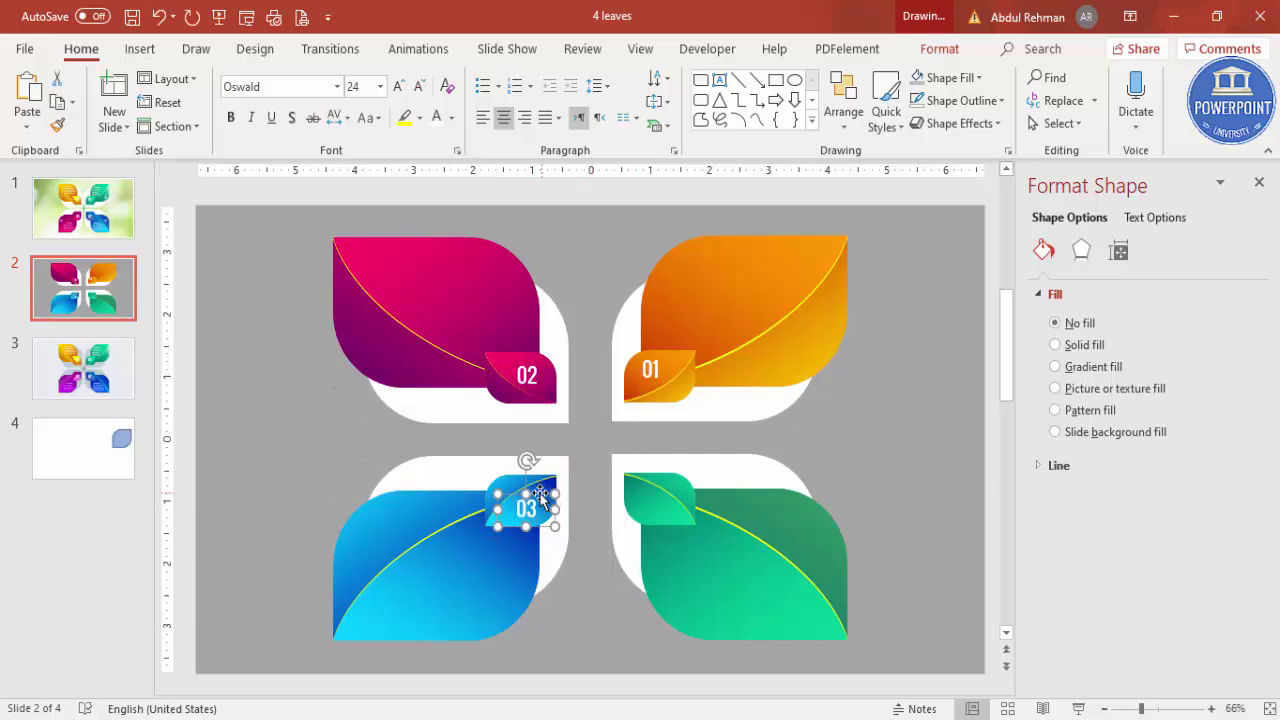
drag(539, 495, 539, 629)
drag(612, 585, 660, 505)
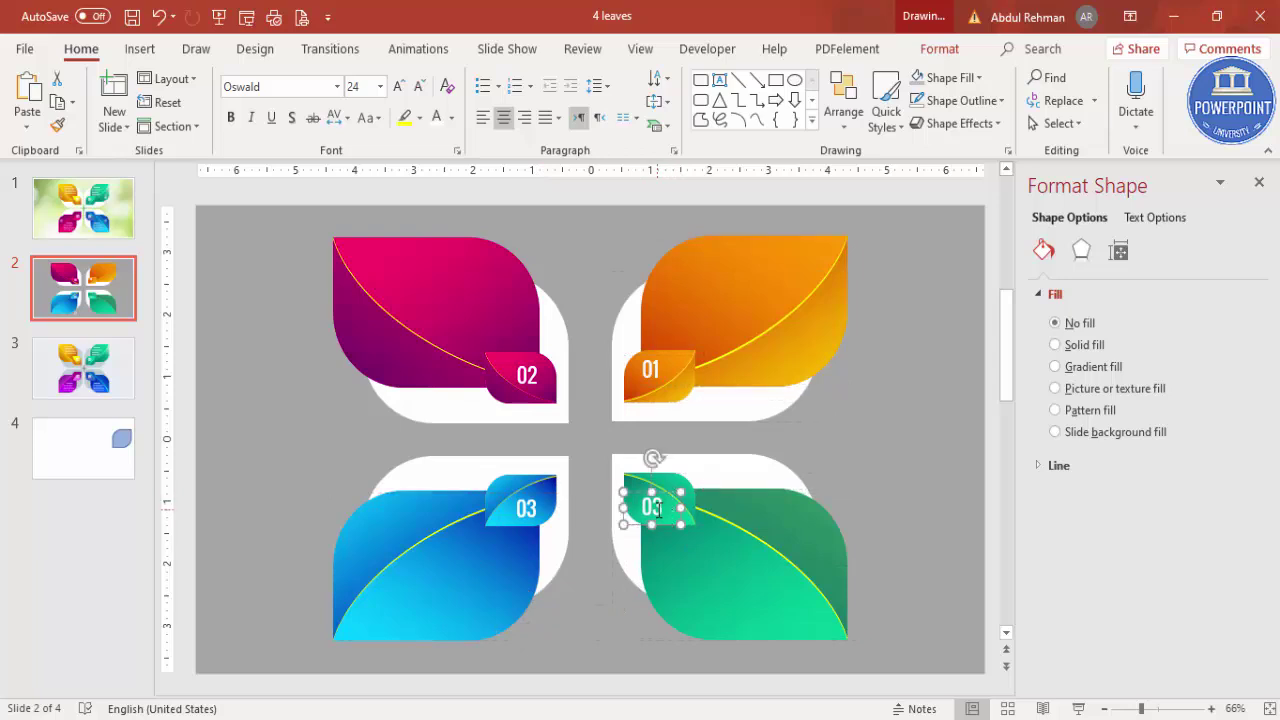
click(657, 510)
key(BackSpace)
text(4)
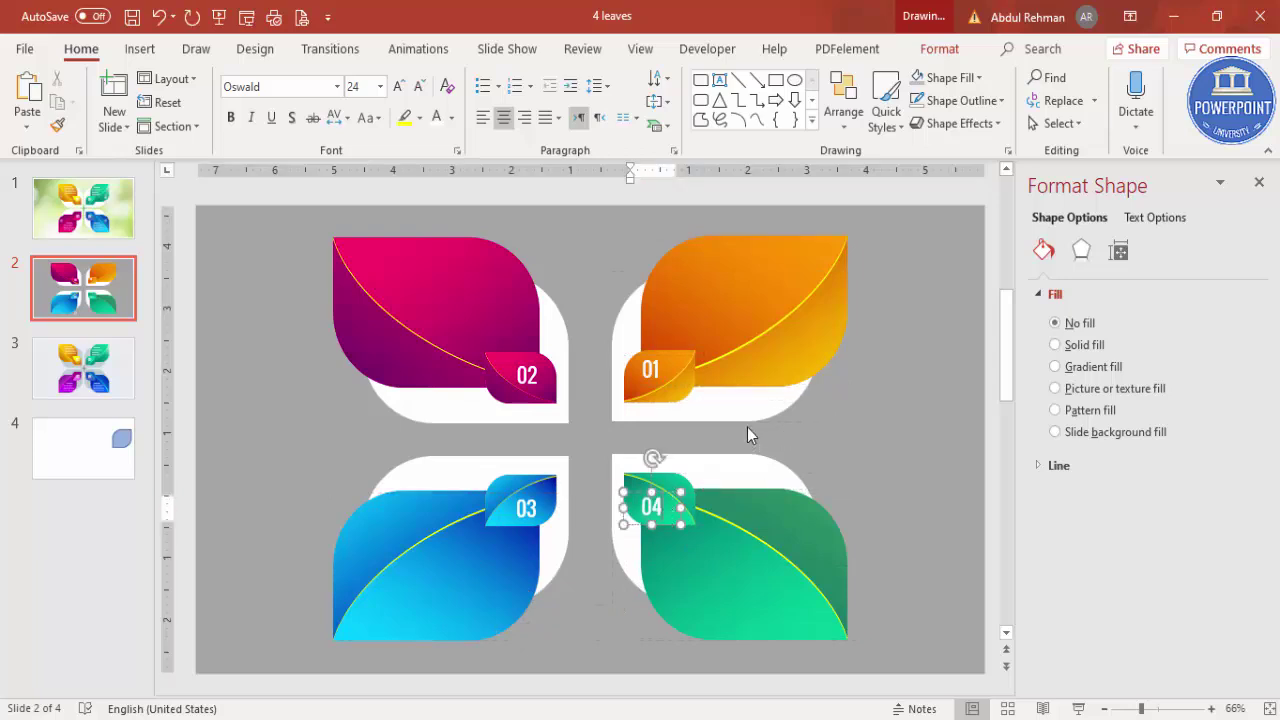
click(870, 400)
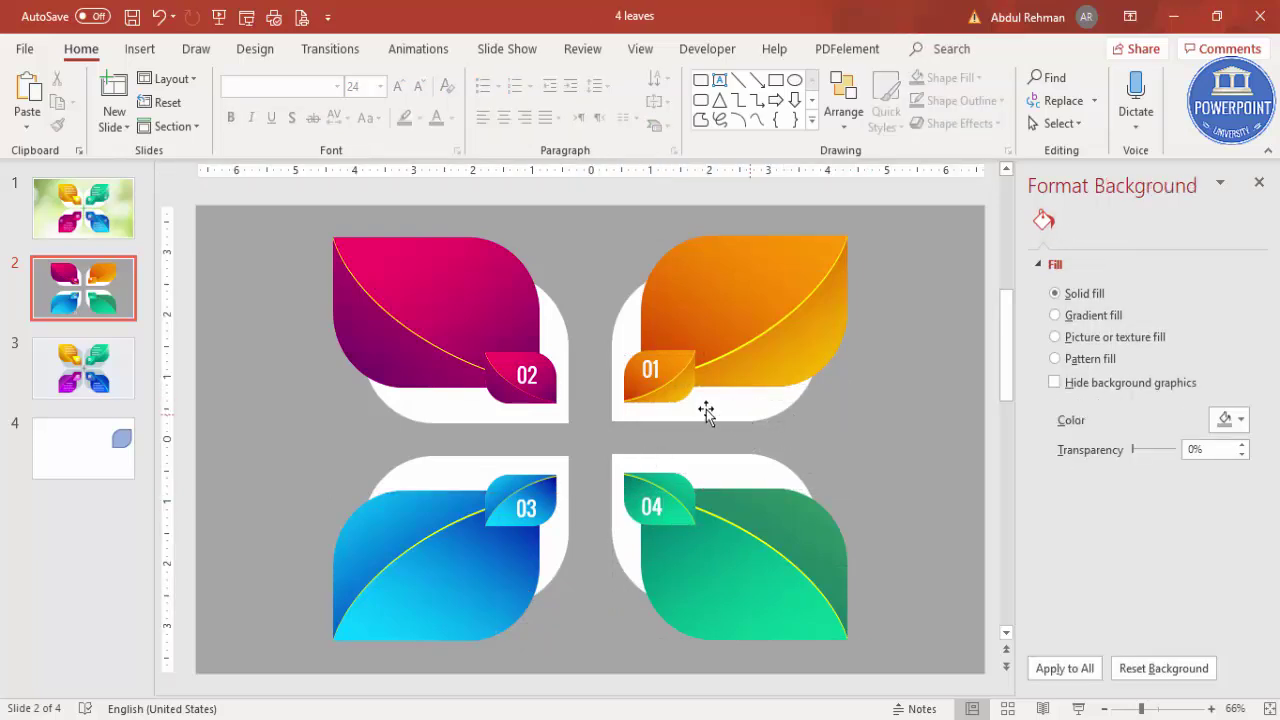
- Draw a text box on the orange leaf and type 'Add your detail text here'
click(140, 49)
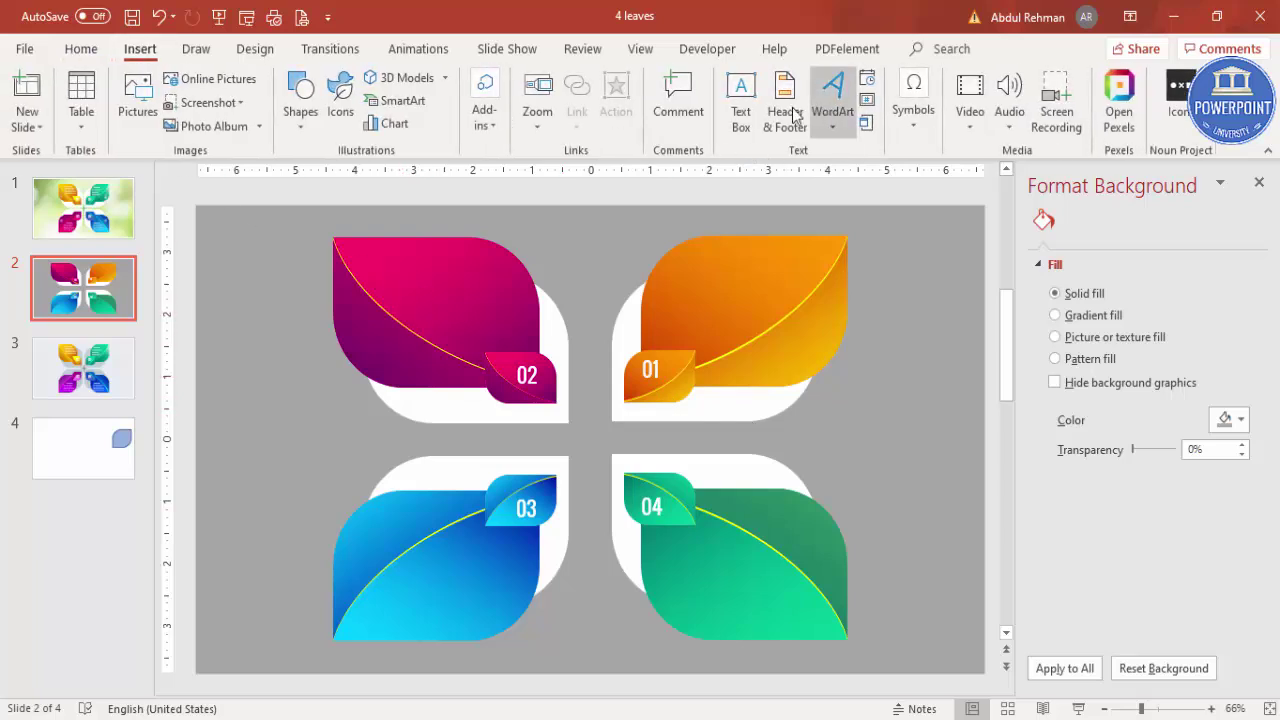
click(740, 100)
drag(678, 272, 824, 296)
text(Add vouor detail text)
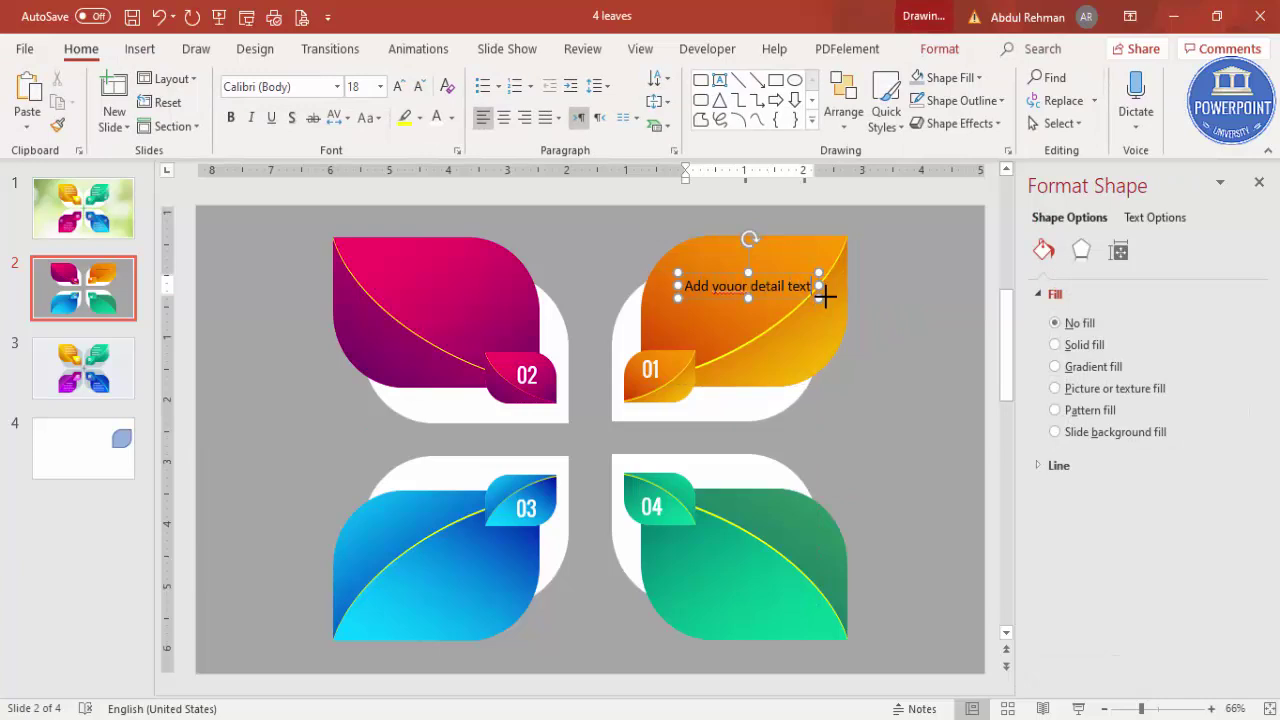
text(x)
key(BackSpace)
text(here)
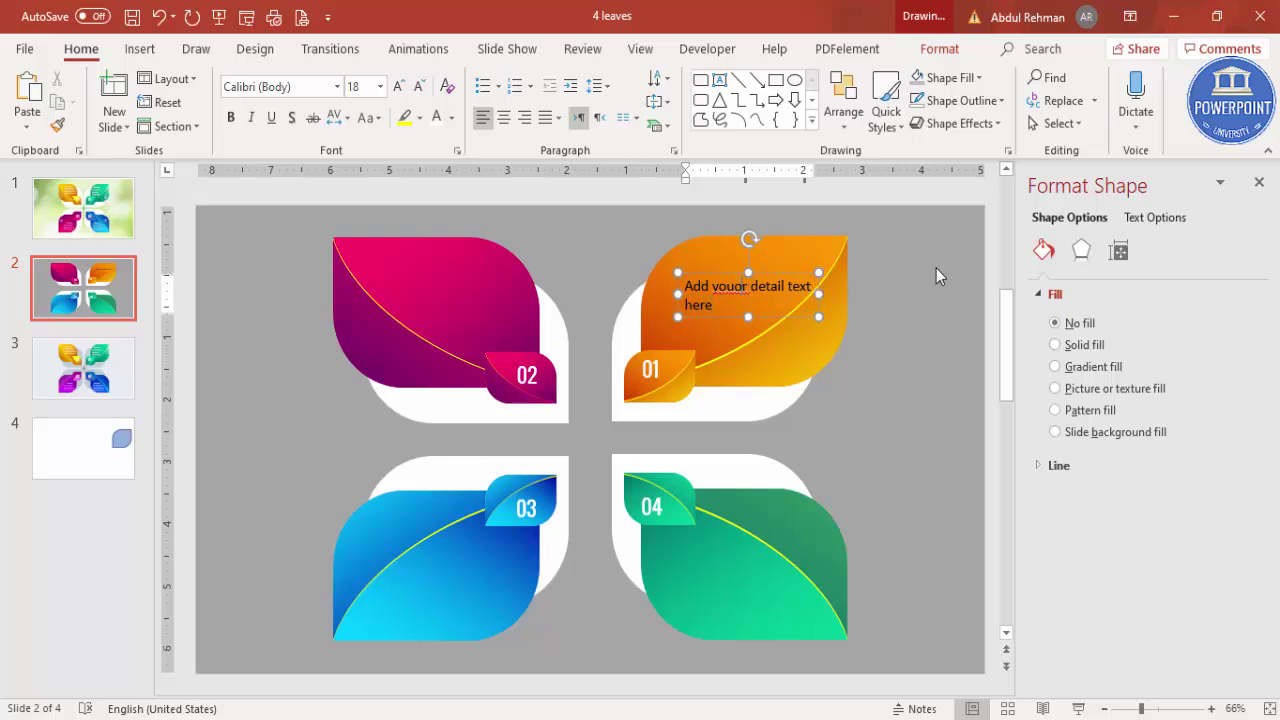
key(BackSpace)
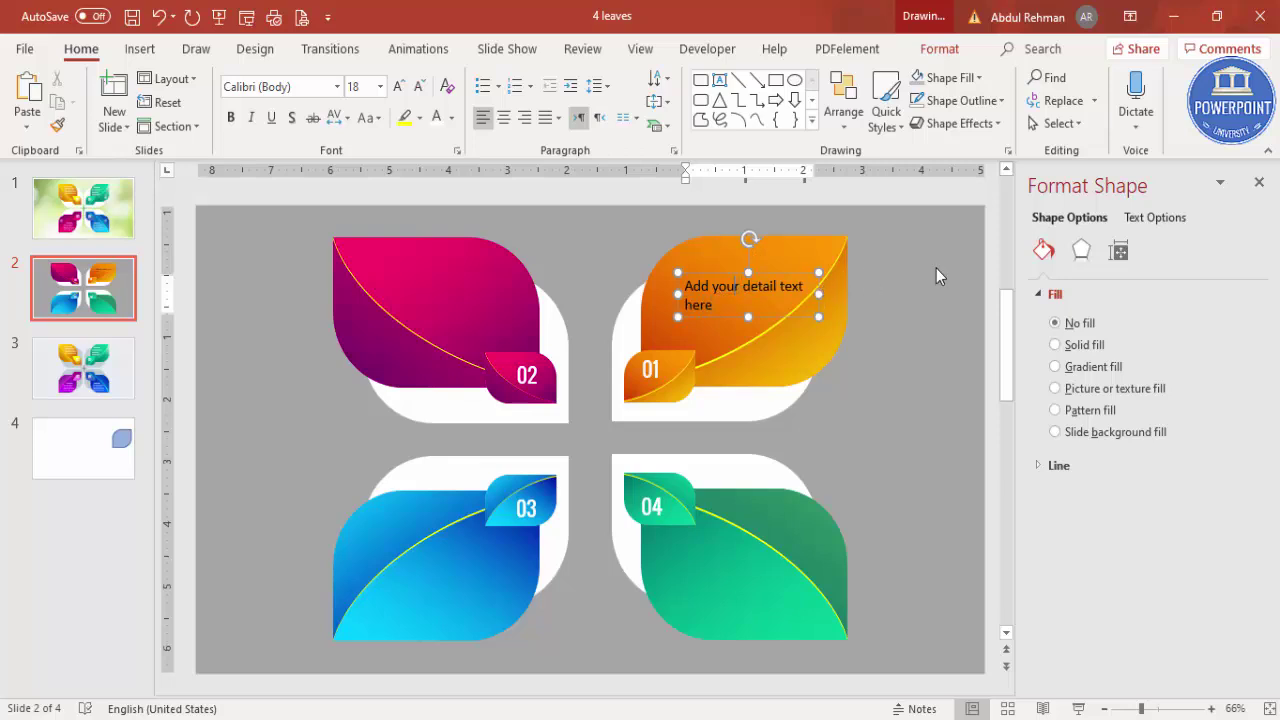
- Centre the detail text, set its font to Oswald, and reposition it
click(790, 268)
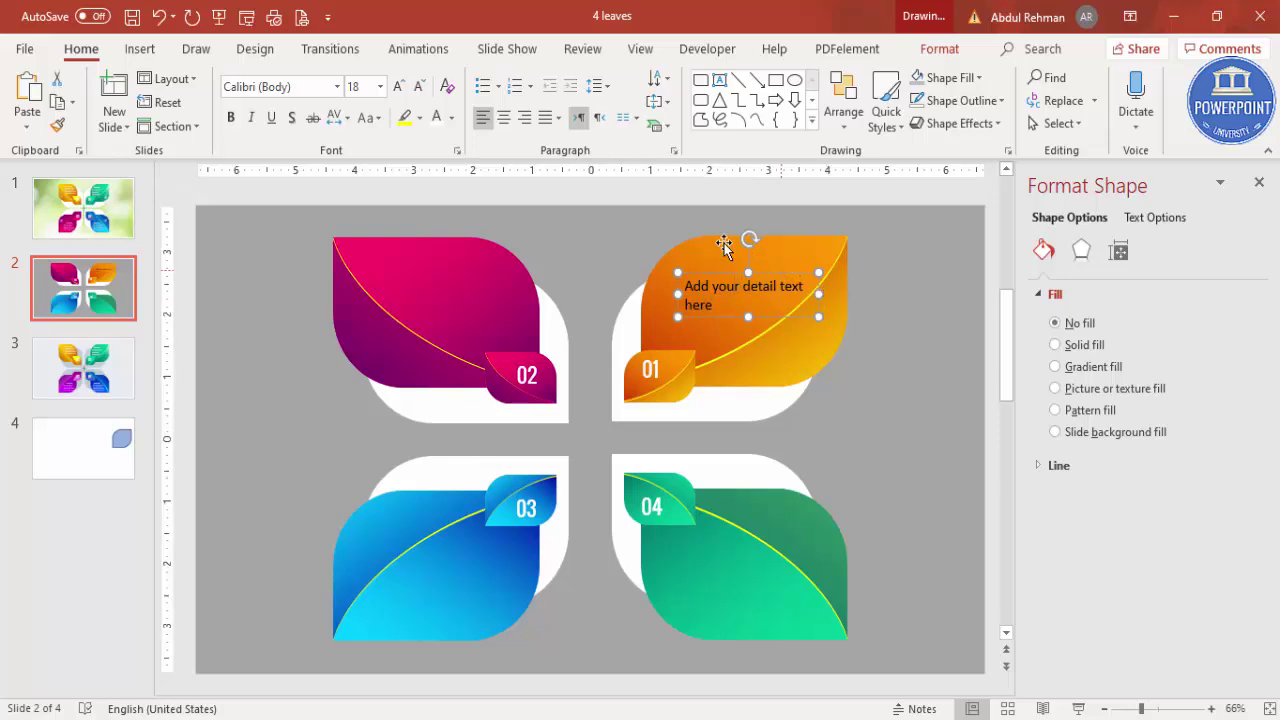
click(503, 117)
click(305, 90)
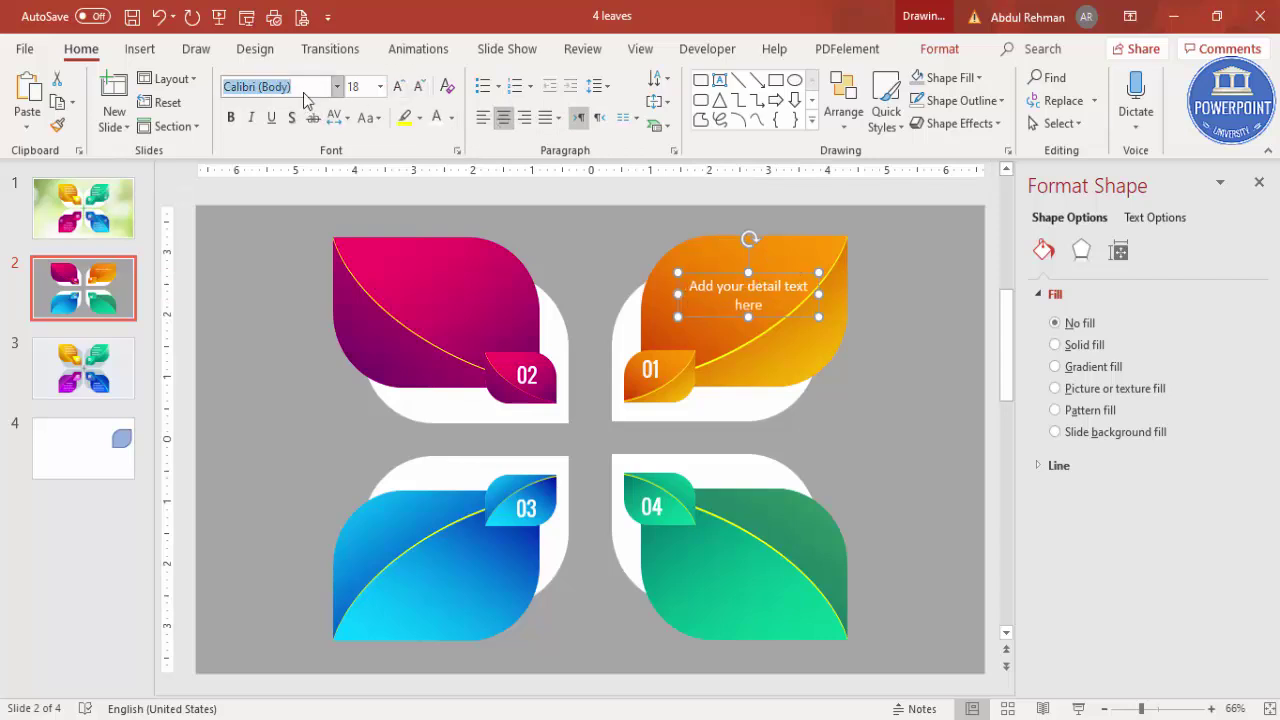
text(Oswald)
key(Return)
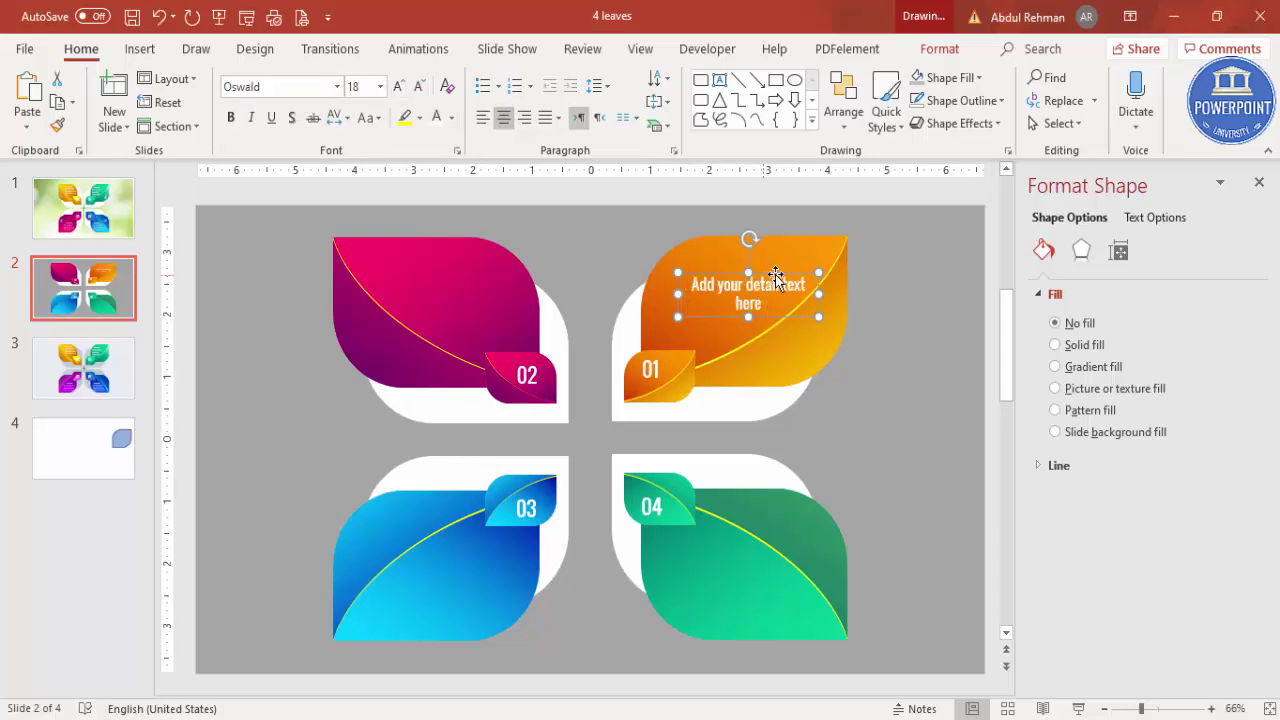
drag(776, 274, 583, 561)
- Duplicate the detail text box and place the copy on the green 04 leaf
key(ctrl+d)
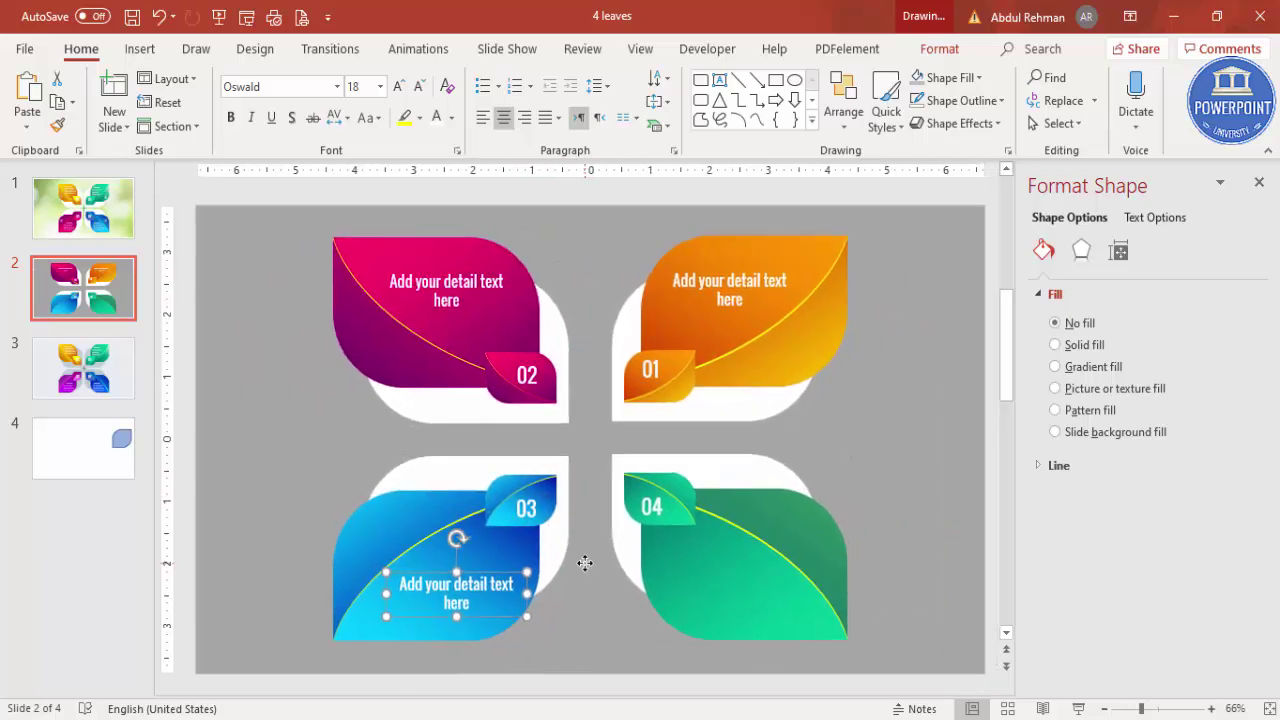
scroll(585, 556, down, 5)
drag(519, 638, 773, 335)
scroll(808, 475, up, 5)
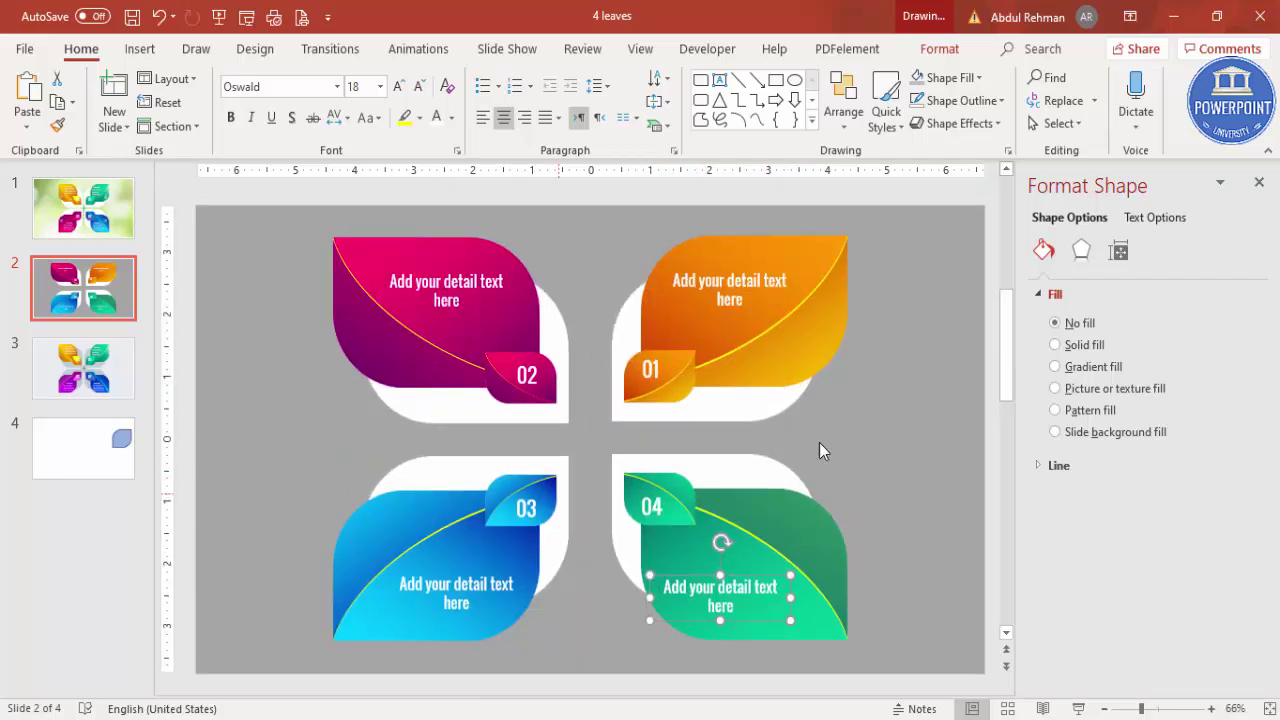
click(855, 437)
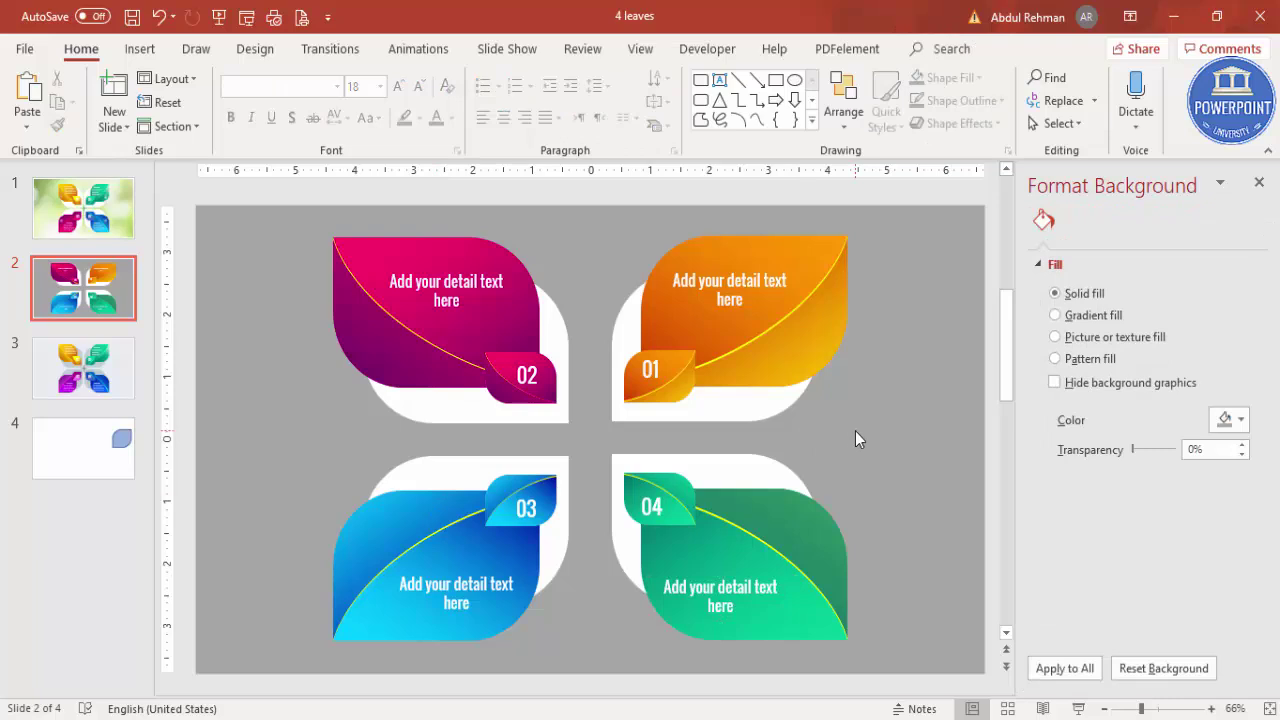